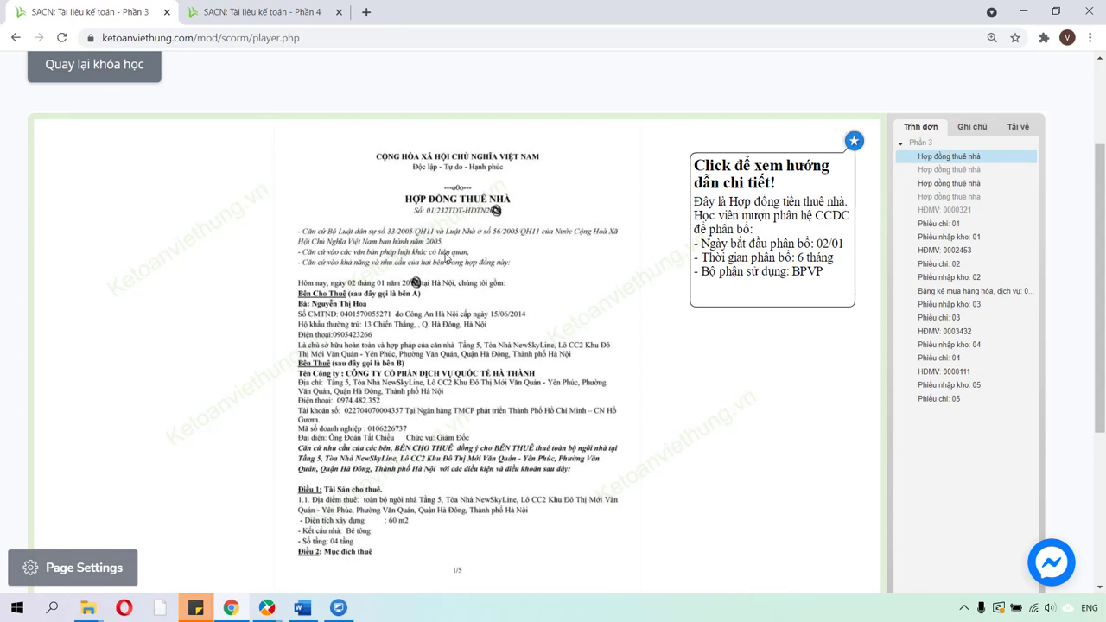
# View HDBank debit advice GBN 05/01 for the 36,000,000 VND house-rent payment in Phần 4.
pyautogui.click(231, 9)
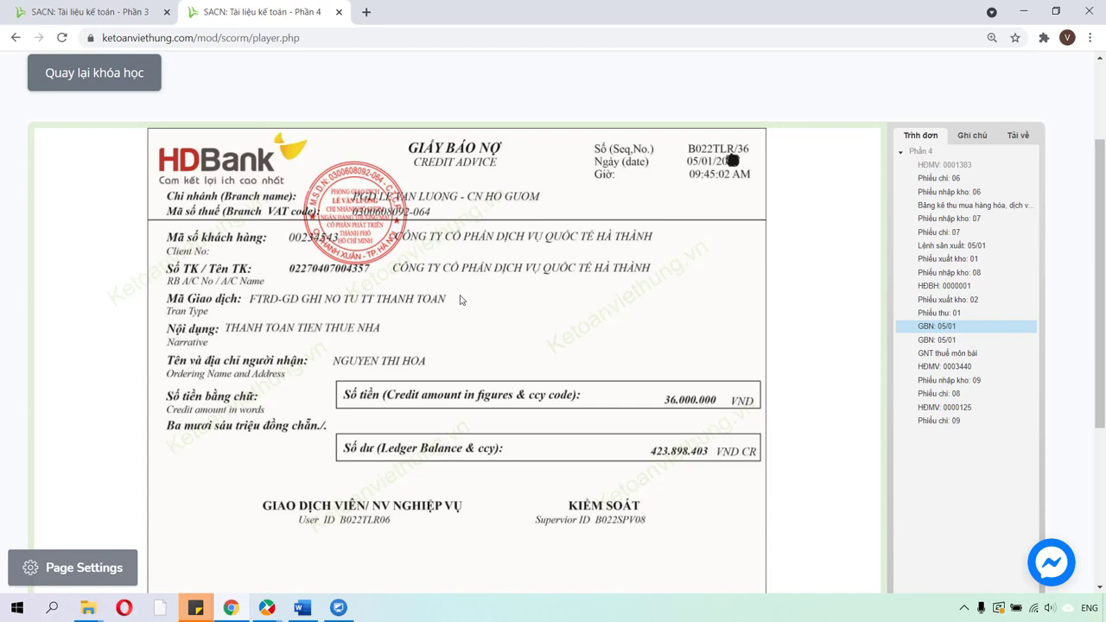
# Compare the Phần 3 lease contract with the Phần 4 debit advice, ending on the contract.
pyautogui.click(113, 17)
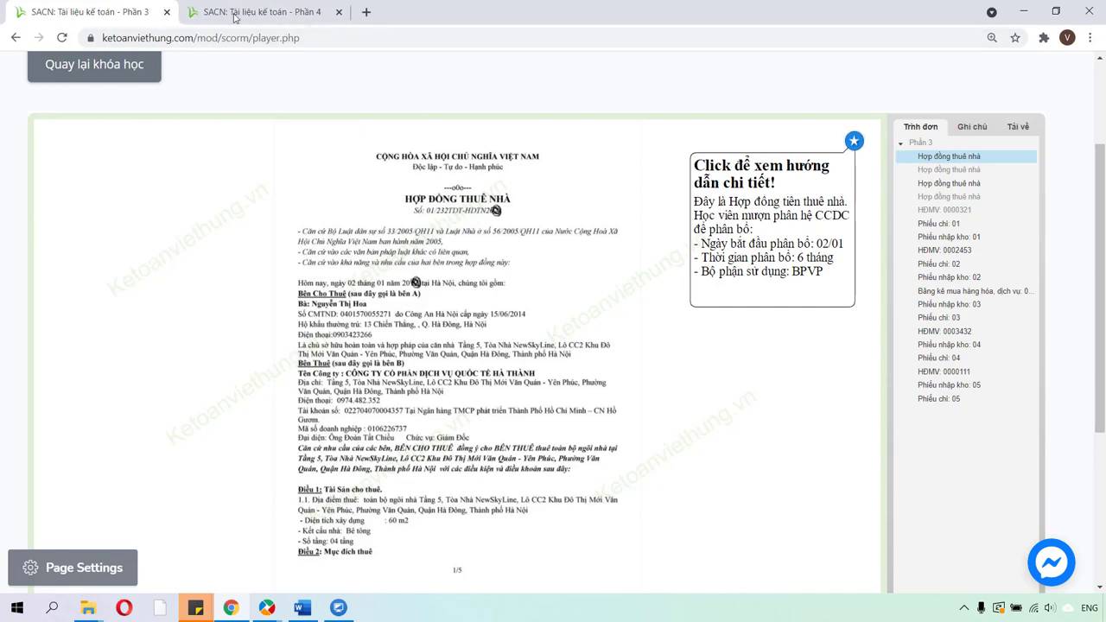
pyautogui.click(318, 21)
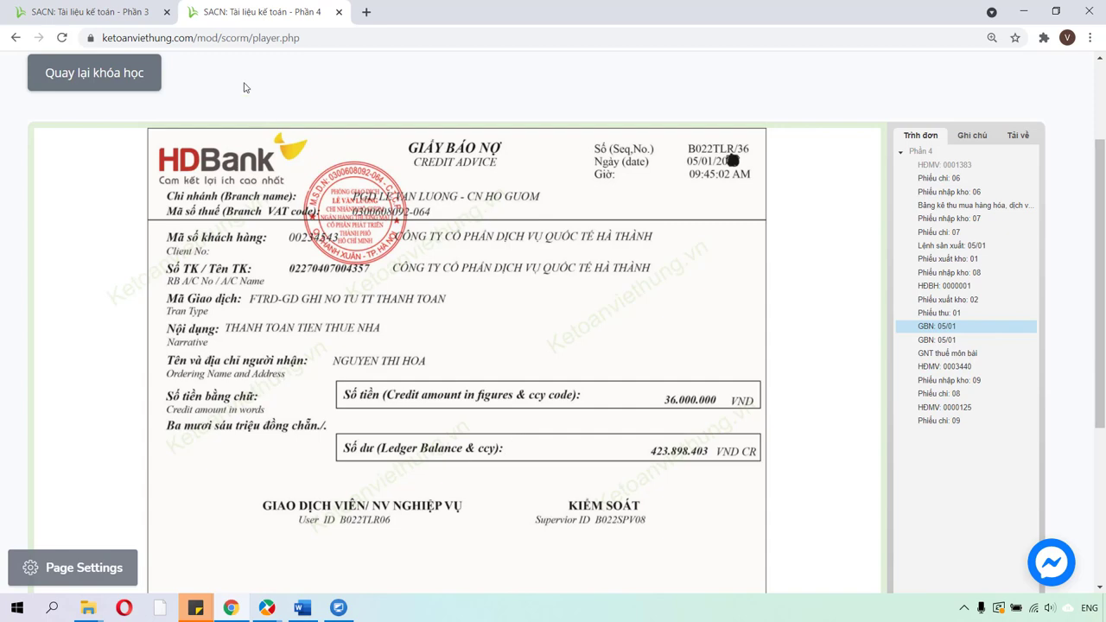
pyautogui.click(112, 17)
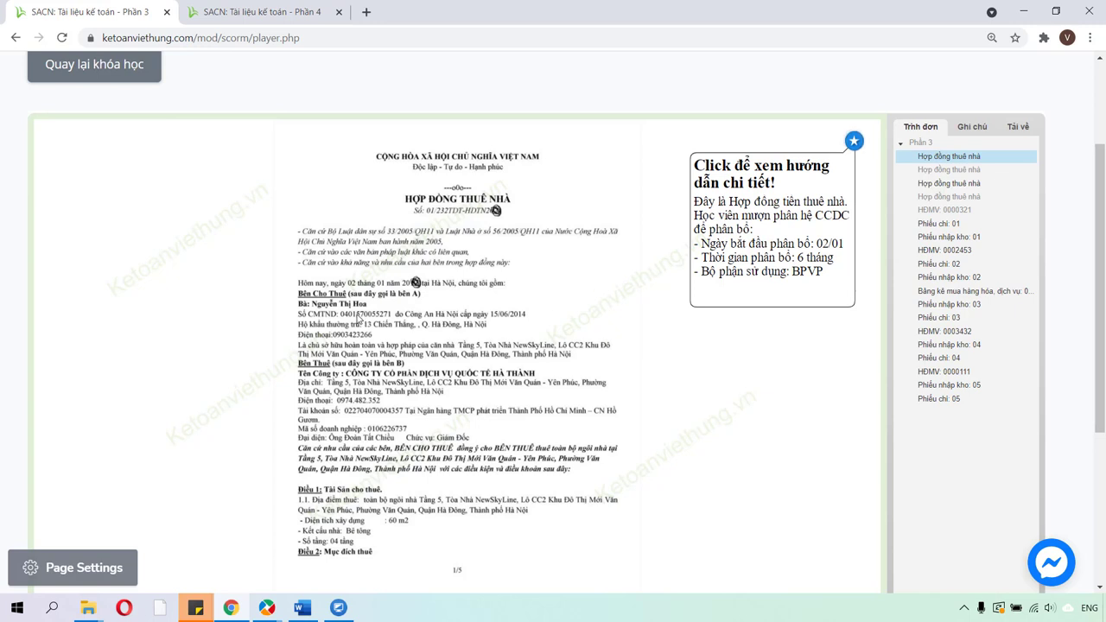
# Switch to MISA and start a new goods purchase voucher from the Mua hàng module.
pyautogui.hotkey('alt', 'Tab')
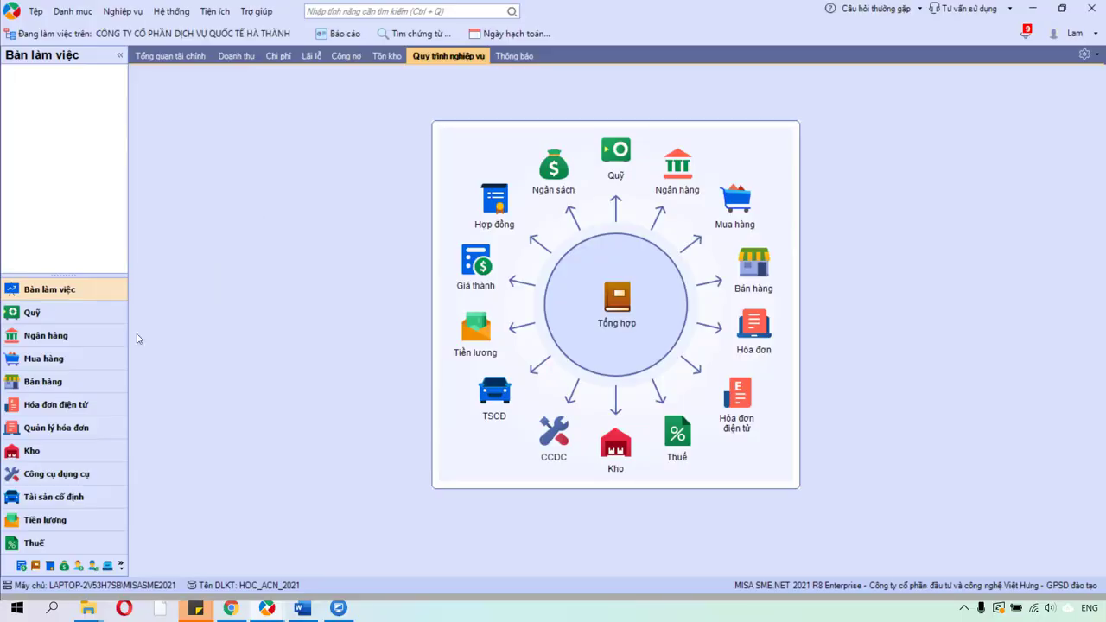
pyautogui.click(52, 358)
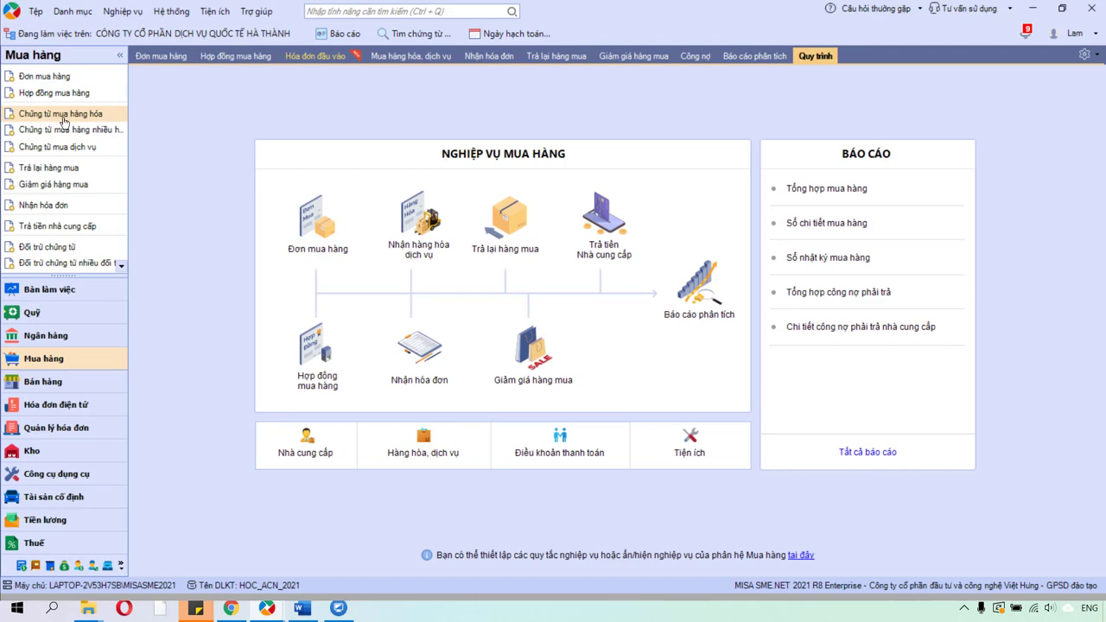
pyautogui.click(90, 121)
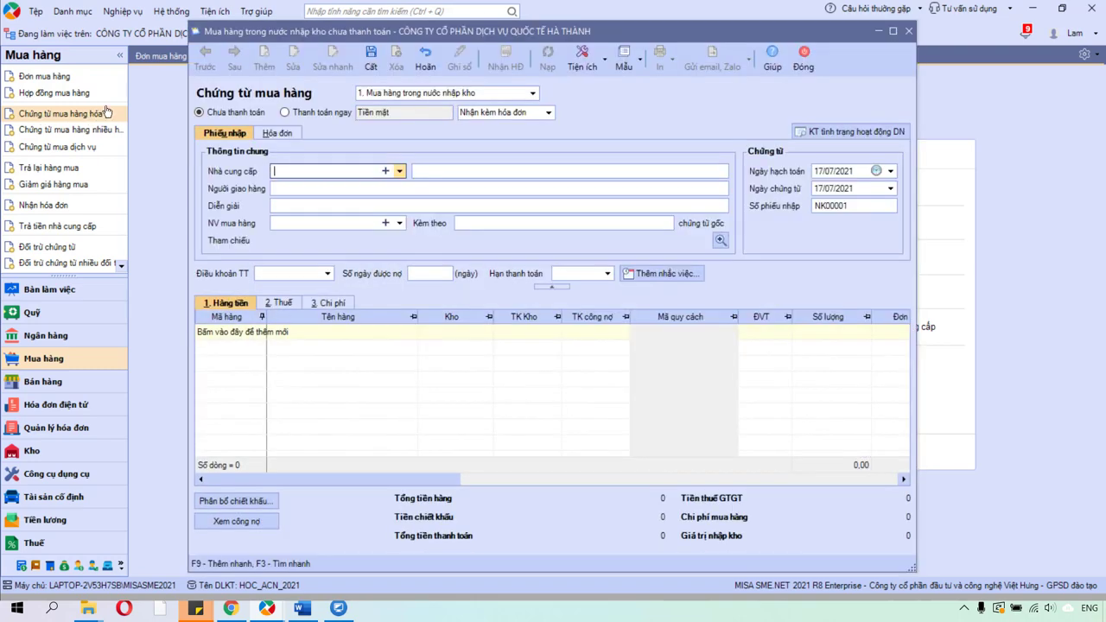
# Set the voucher type to '2. Mua hàng trong nước không qua kho', left unpaid.
pyautogui.click(532, 94)
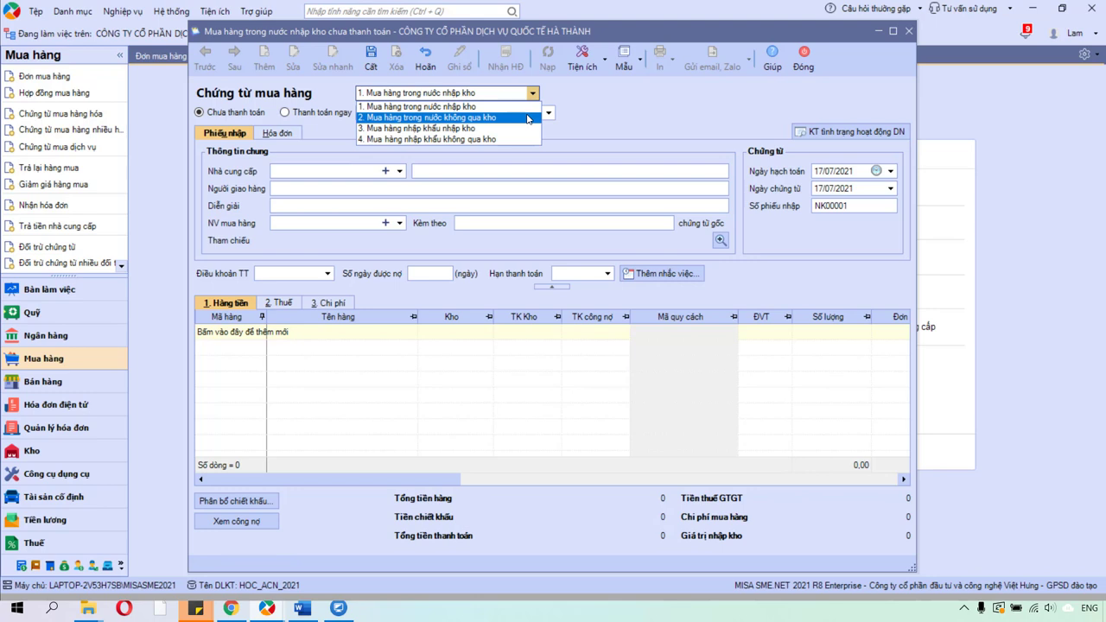
pyautogui.click(529, 118)
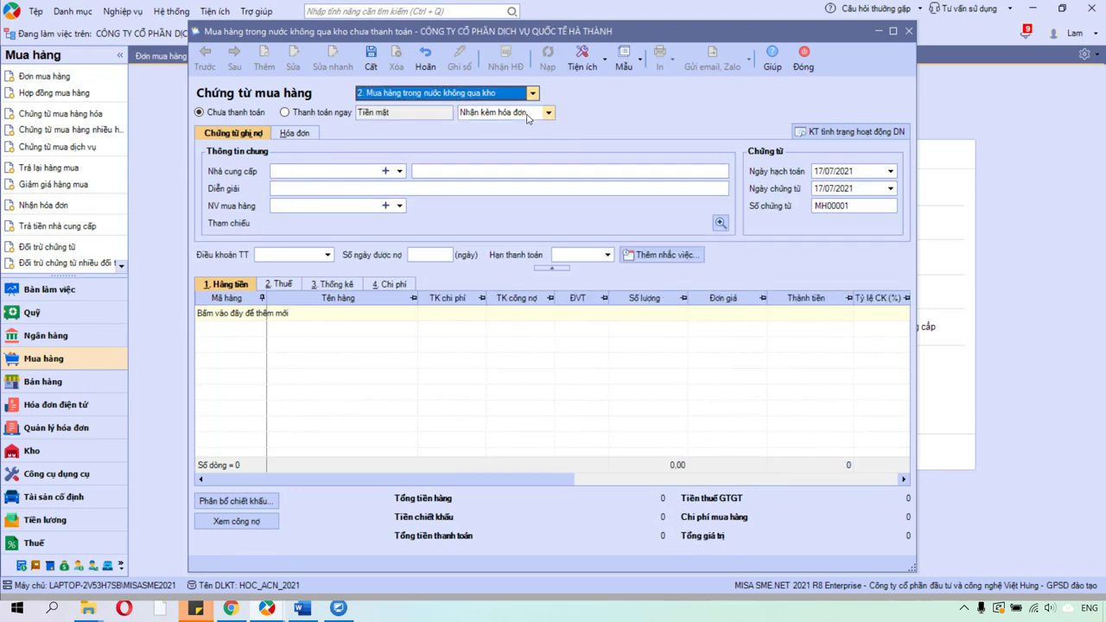
pyautogui.click(200, 113)
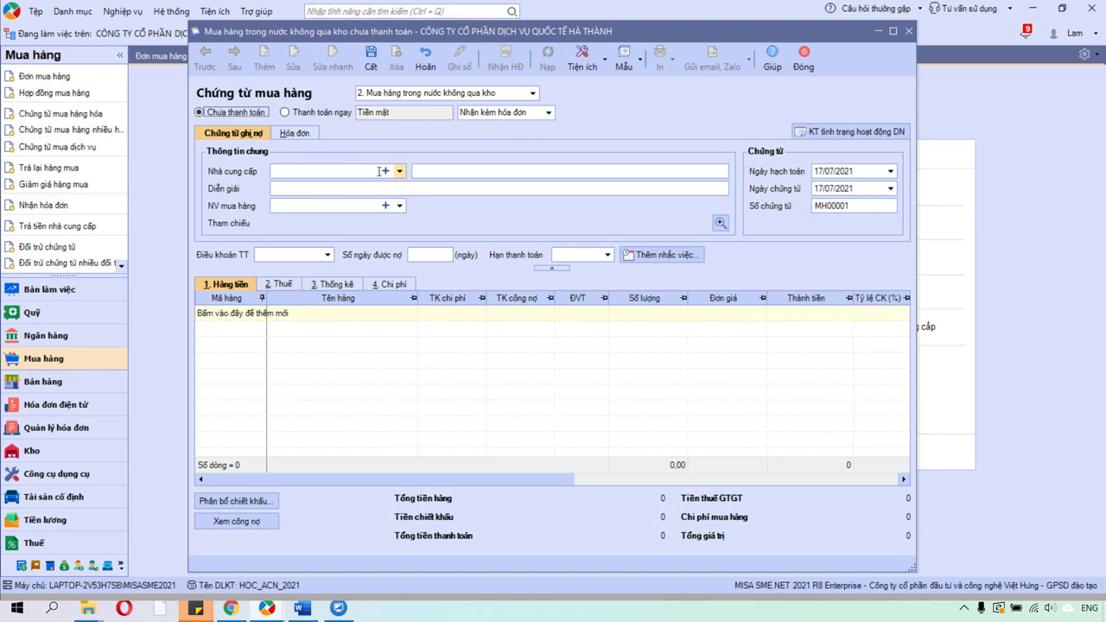
# Recheck the rental contract in the course, then start adding a new supplier.
pyautogui.click(267, 608)
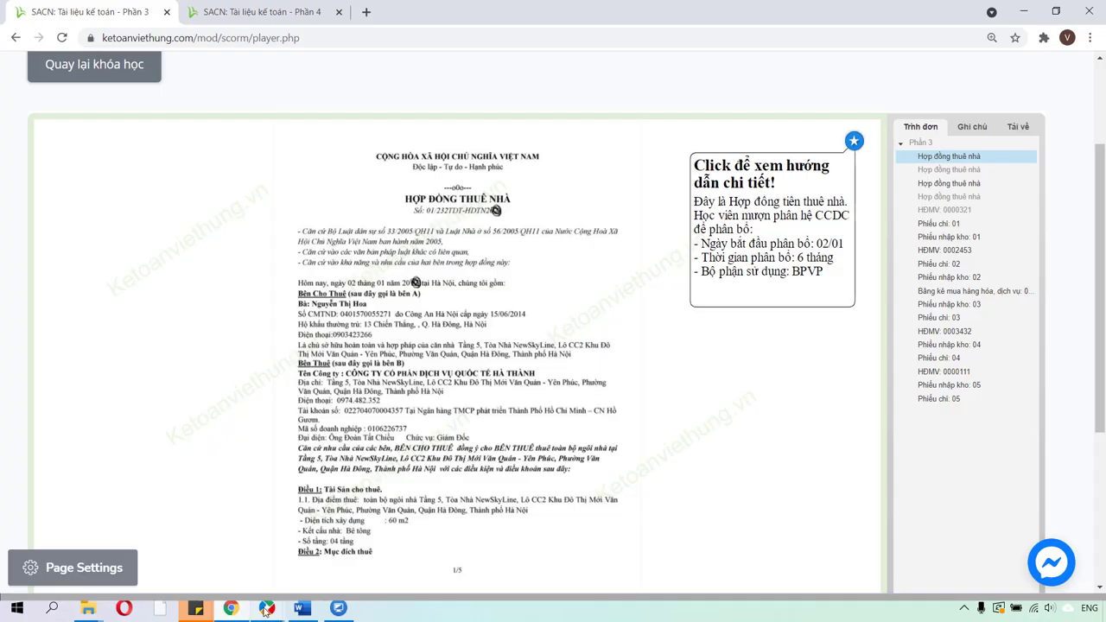
pyautogui.moveTo(266, 608)
pyautogui.click(458, 527)
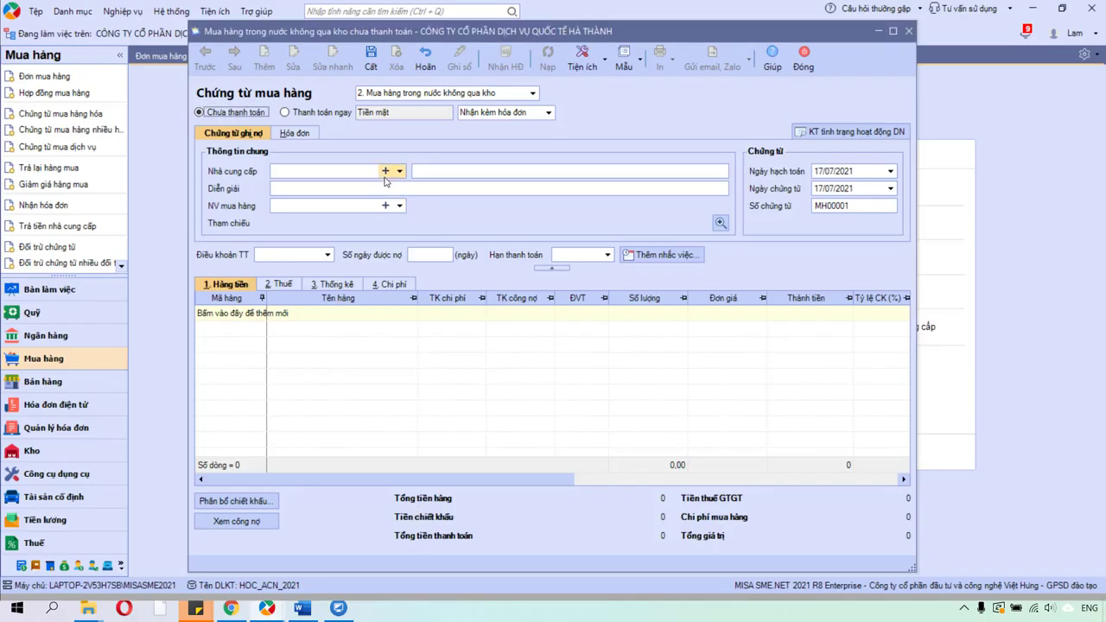
pyautogui.click(386, 171)
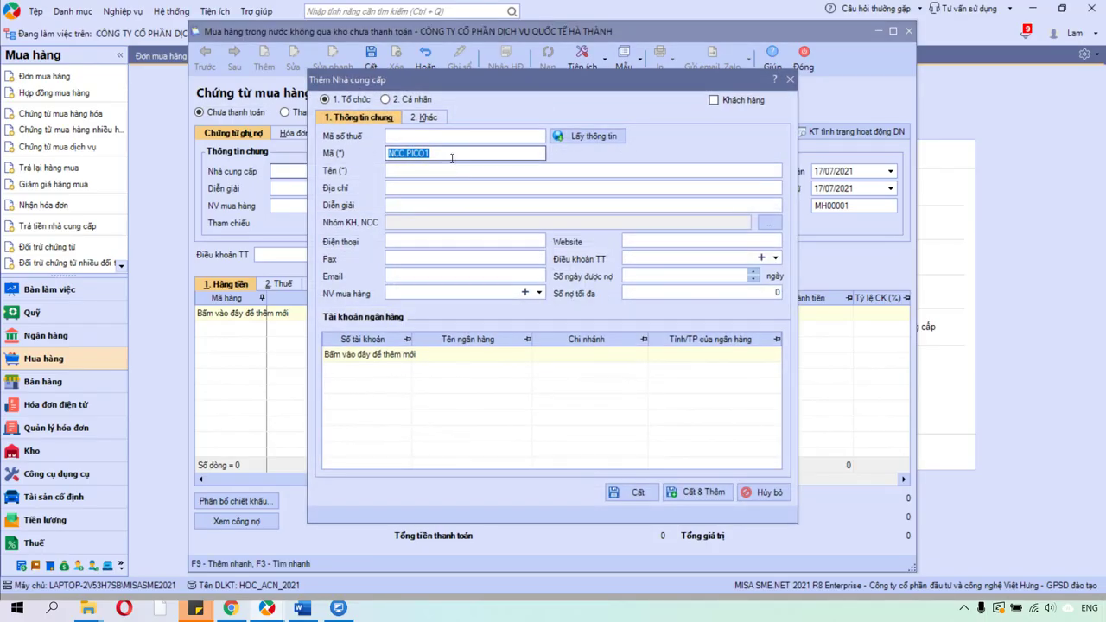
# Create supplier NCC.HOA with the landlord's full name and save it onto the voucher.
pyautogui.click(451, 158)
pyautogui.press('BackSpace')
pyautogui.press('BackSpace')
pyautogui.press('BackSpace')
pyautogui.press('BackSpace')
pyautogui.press('BackSpace')
pyautogui.write('HOA')
pyautogui.press('Tab')
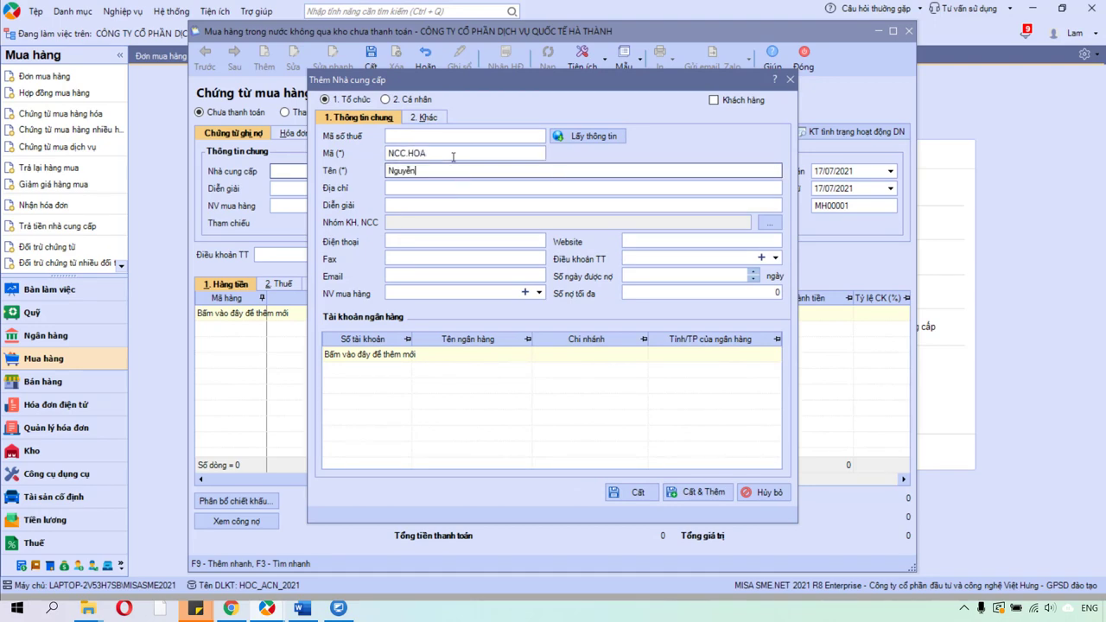
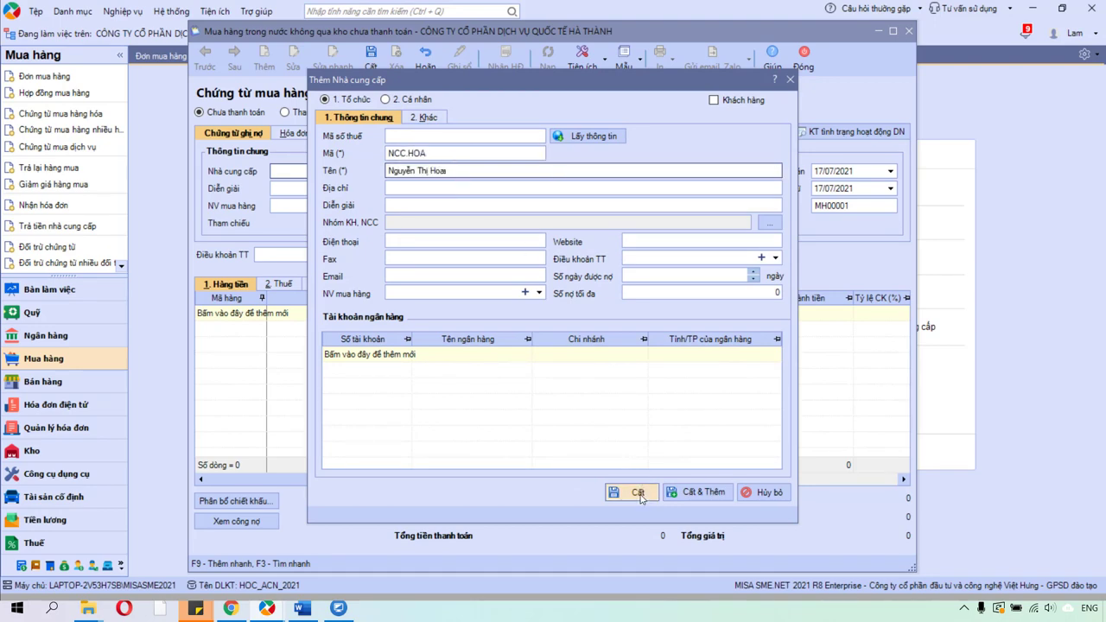
pyautogui.click(637, 492)
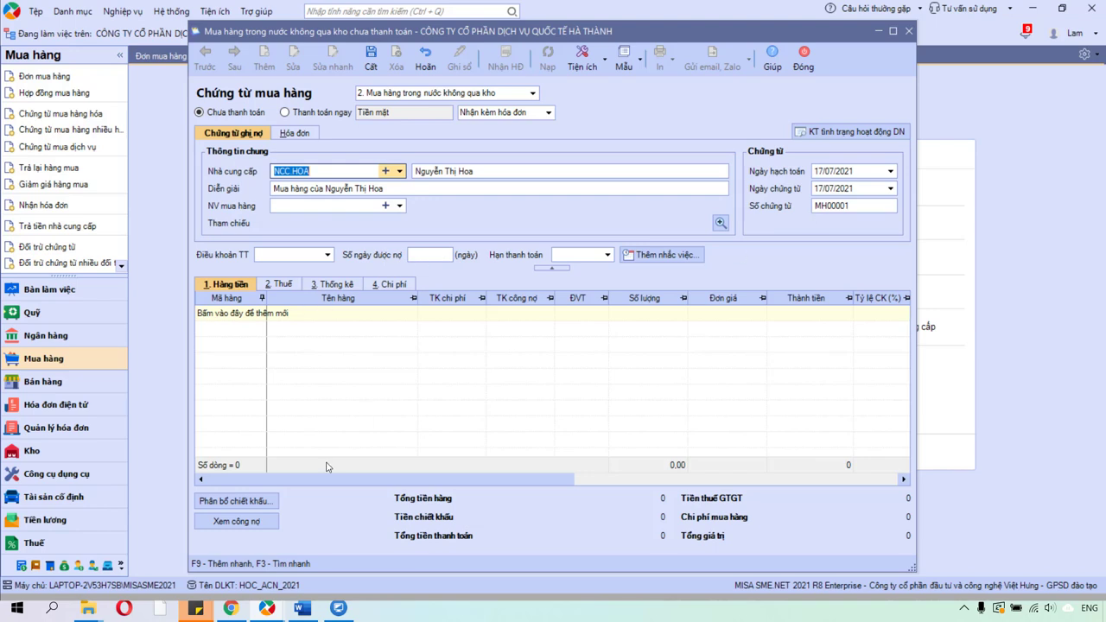
# Set the voucher's accounting and document dates to 02/01/2021.
pyautogui.click(858, 177)
pyautogui.write('02/0')
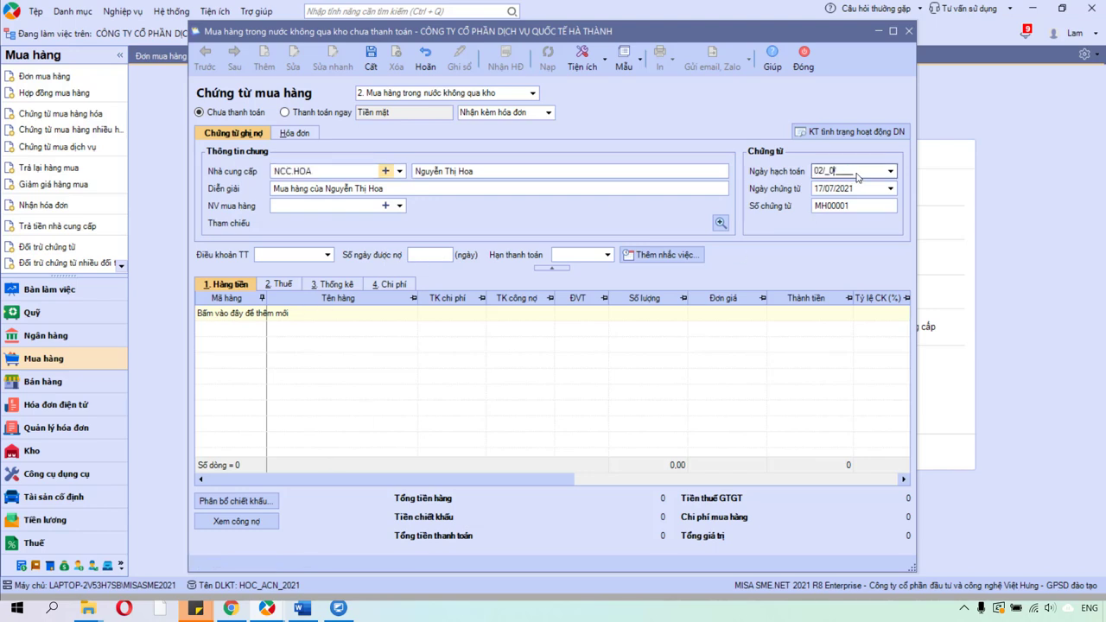
pyautogui.write('1/2021')
pyautogui.press('Tab')
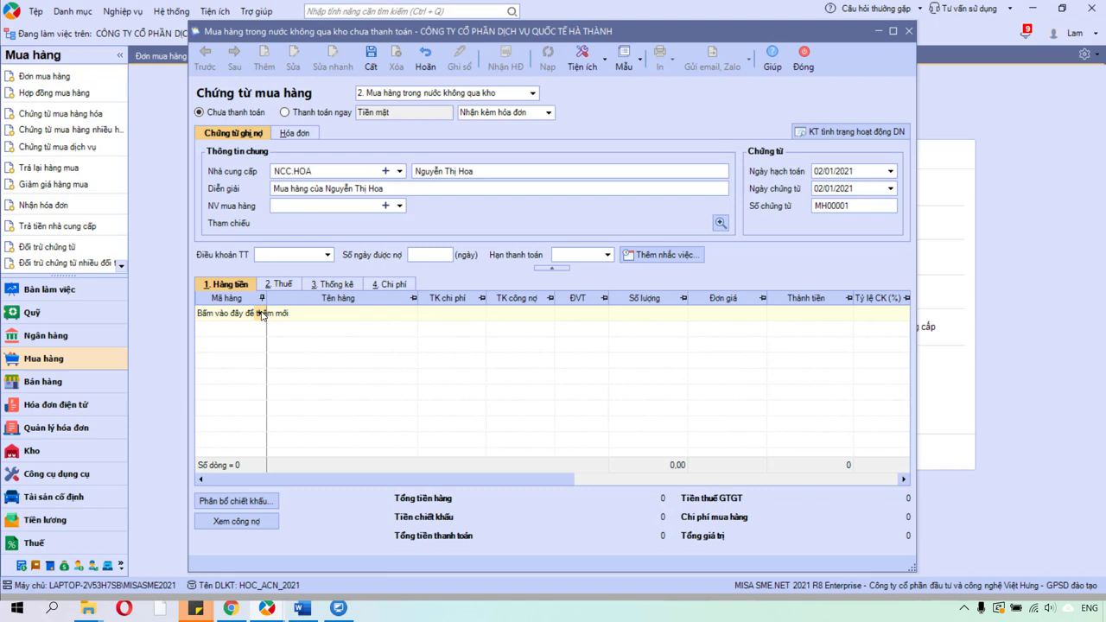
# Add the first voucher line and start creating a new item from the Mã hàng list.
pyautogui.click(262, 314)
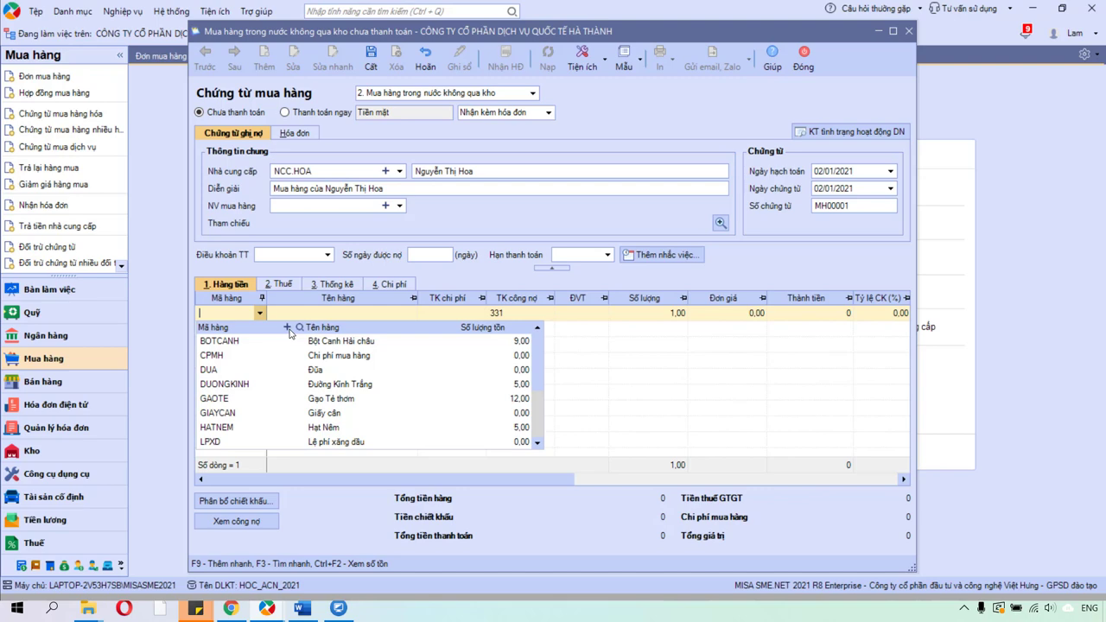
pyautogui.click(286, 327)
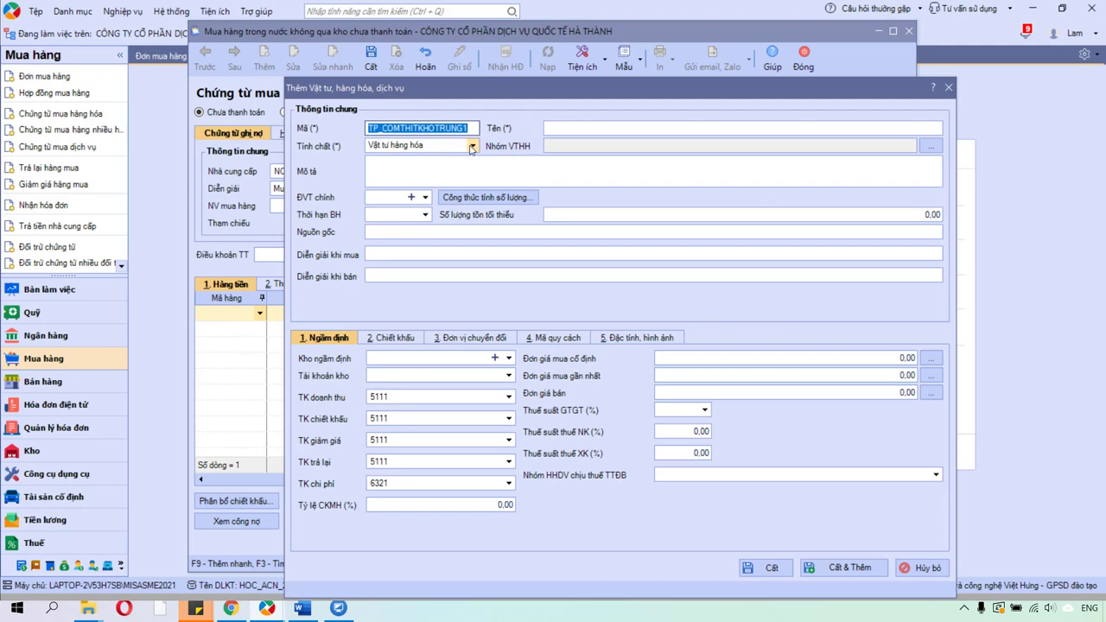
# Enter item code TTN.L1 and name 'Tiền thuê nhà từ T01/20XX đến THáng 06/20XX'.
pyautogui.write('TTN')
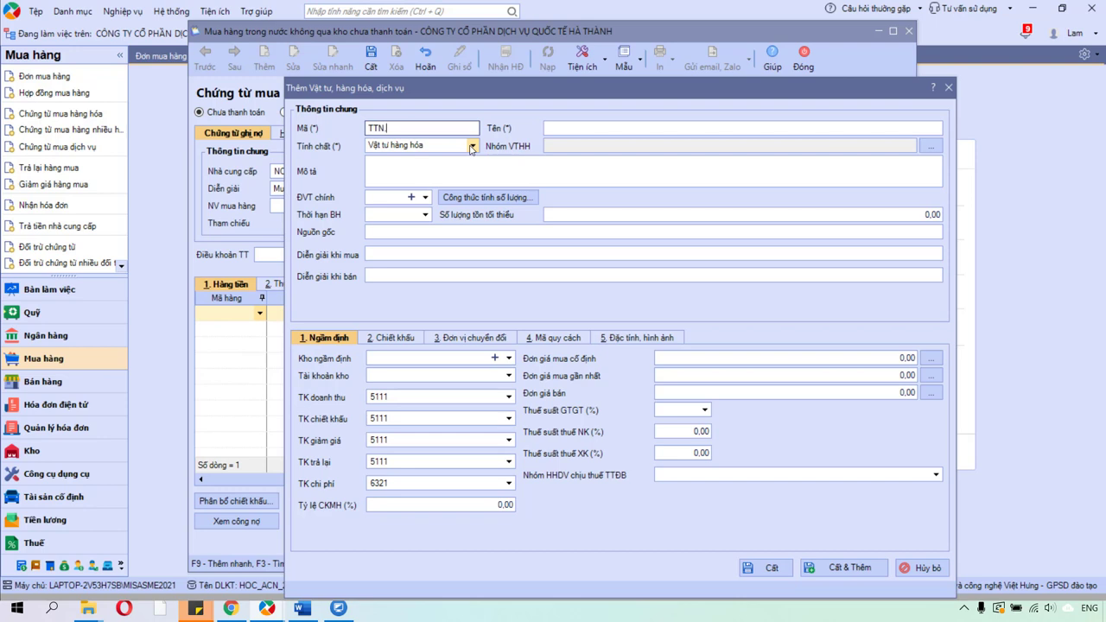
pyautogui.write('.L1')
pyautogui.press('Tab')
pyautogui.write('Ti')
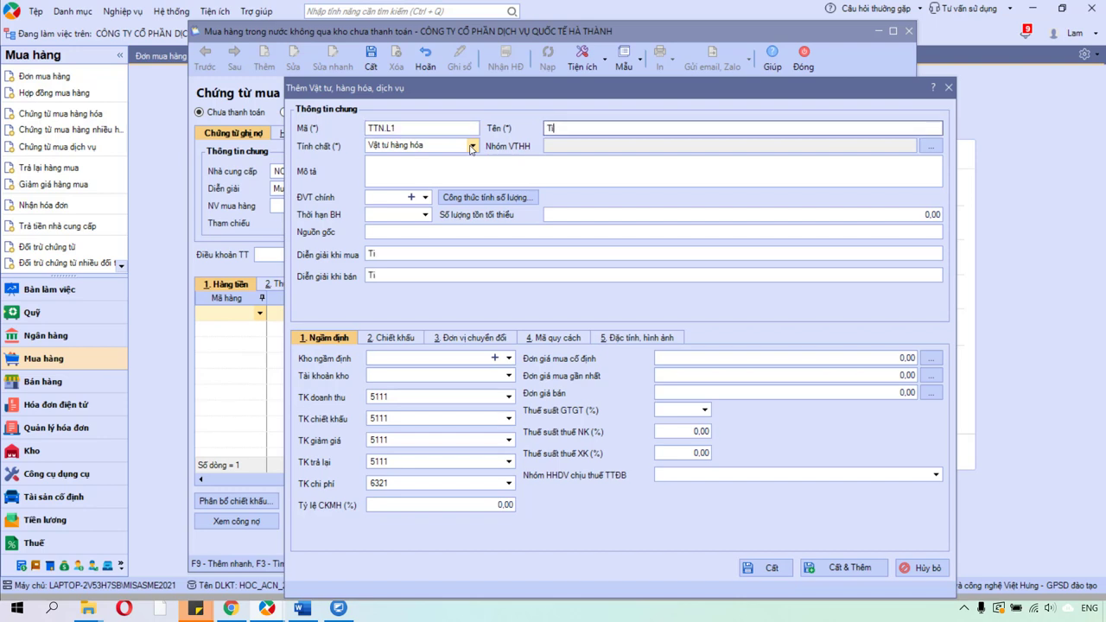
pyautogui.write('e')
pyautogui.write('n thuê nha t')
pyautogui.write('ừ T')
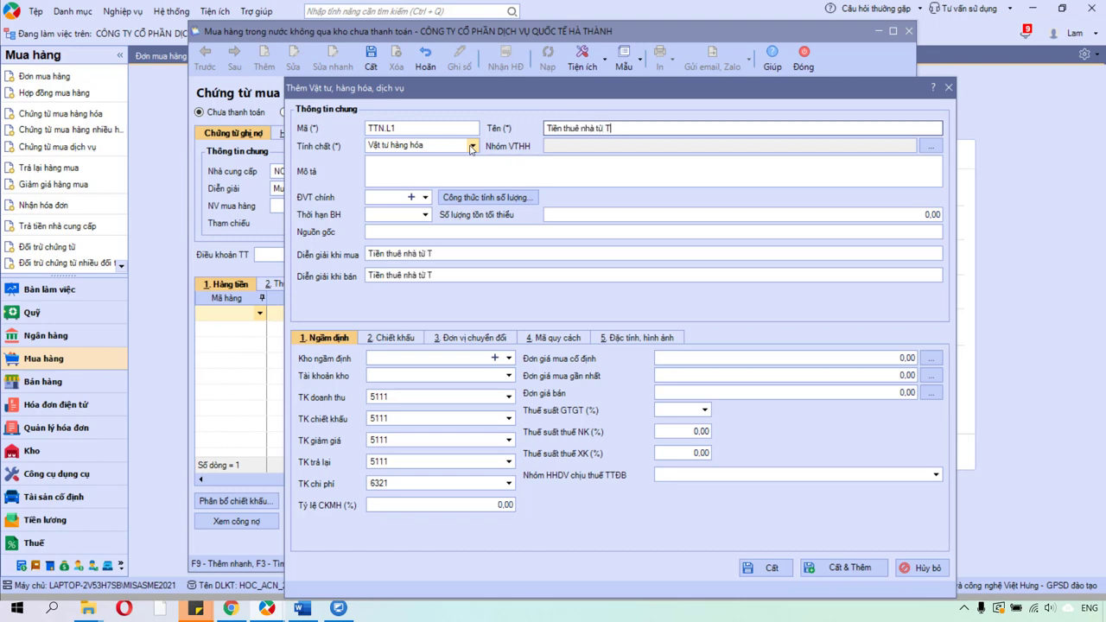
pyautogui.write('01/20XX')
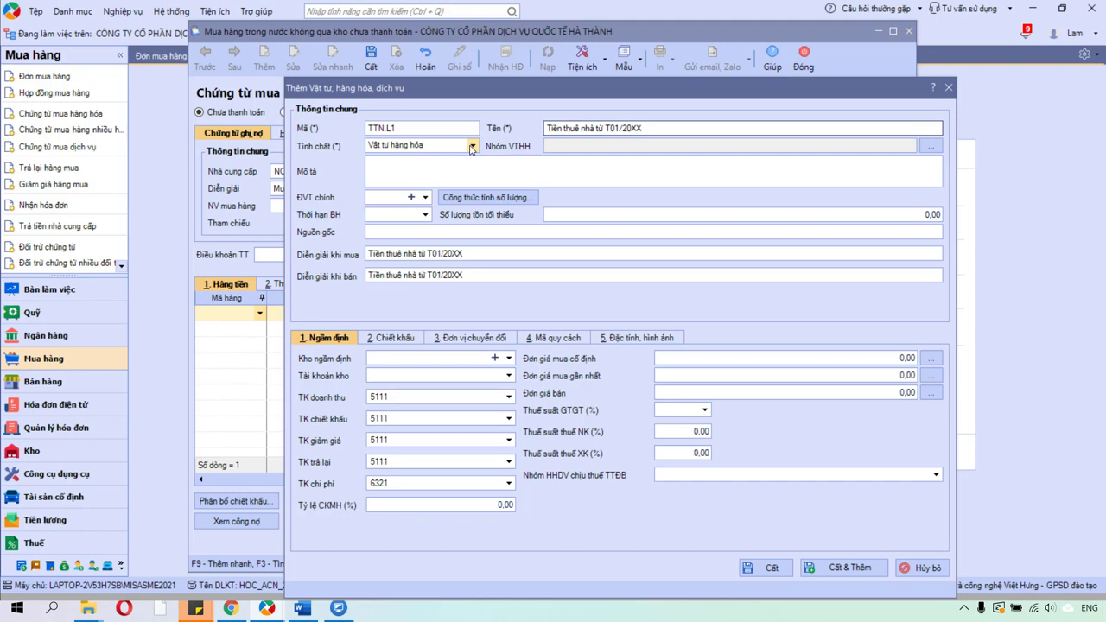
pyautogui.write(' đến THáng 06/20XX')
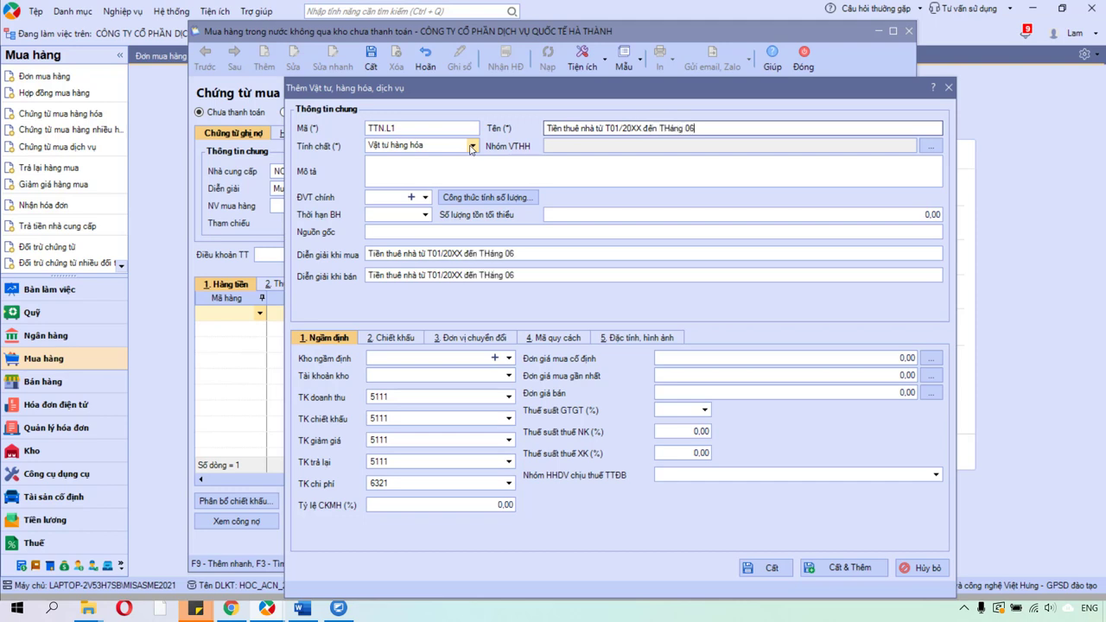
pyautogui.click(471, 148)
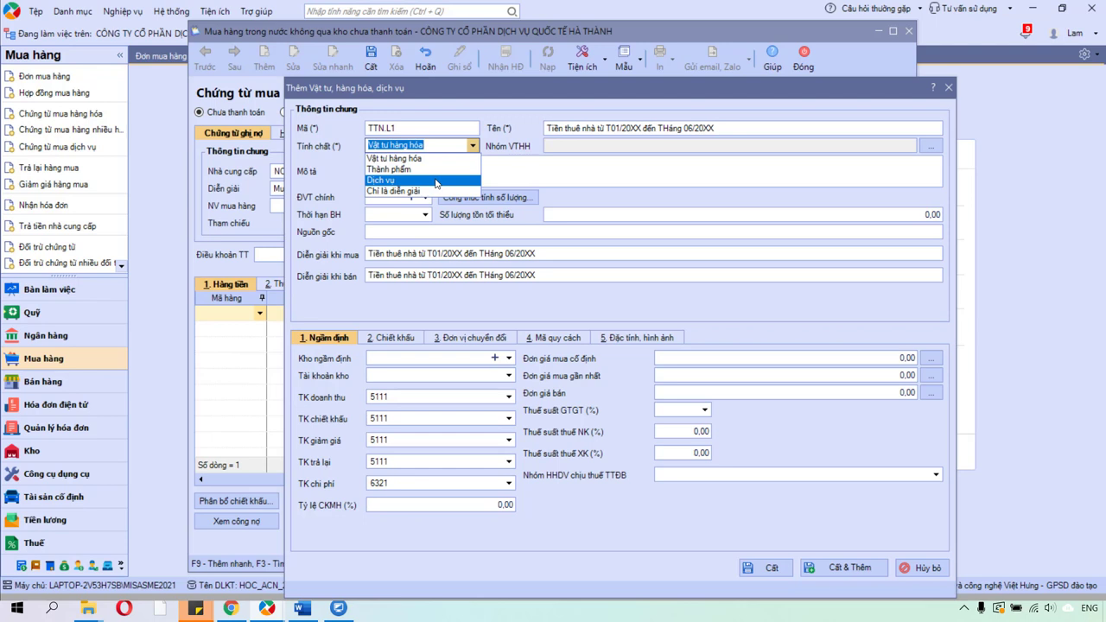
# Try the Dịch vụ and Vật tư hàng hóa natures while reviewing the item's default accounts.
pyautogui.click(437, 181)
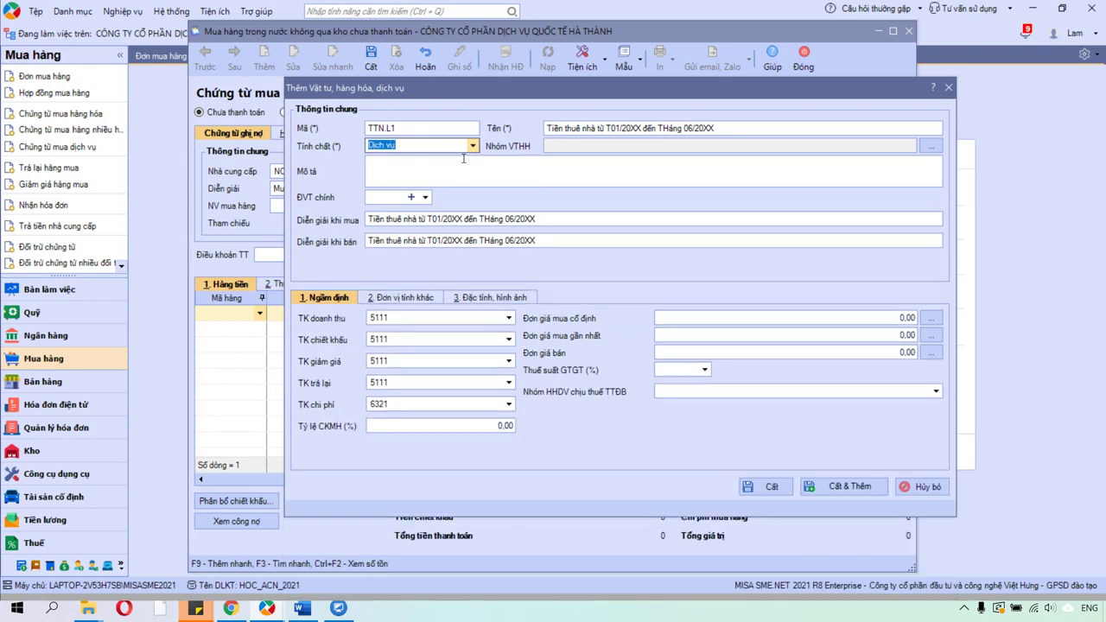
pyautogui.click(436, 316)
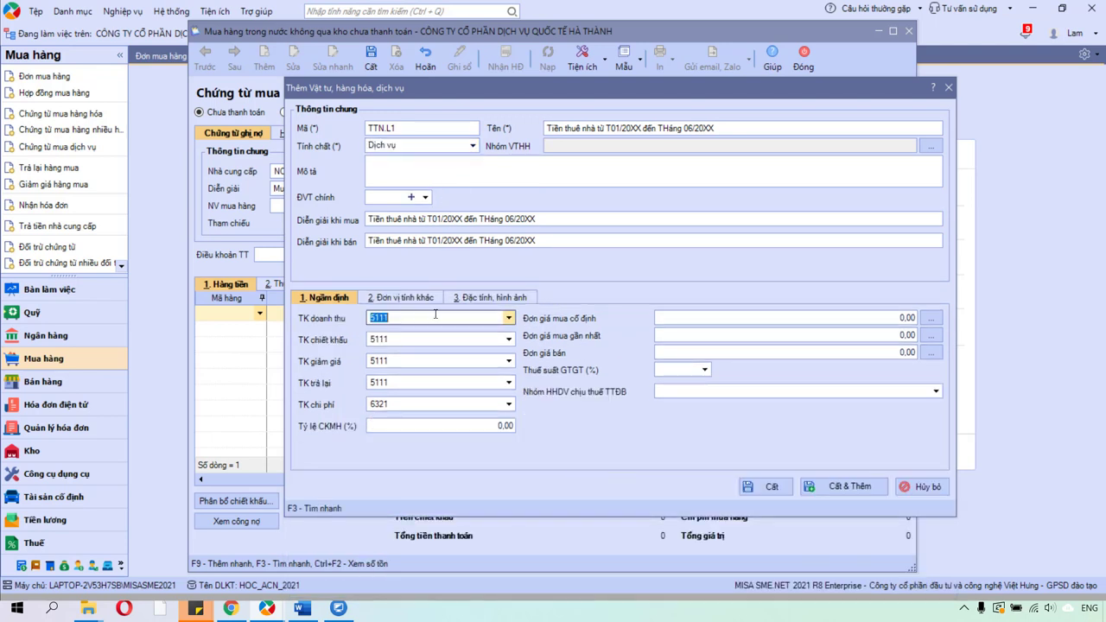
pyautogui.click(437, 338)
pyautogui.click(425, 360)
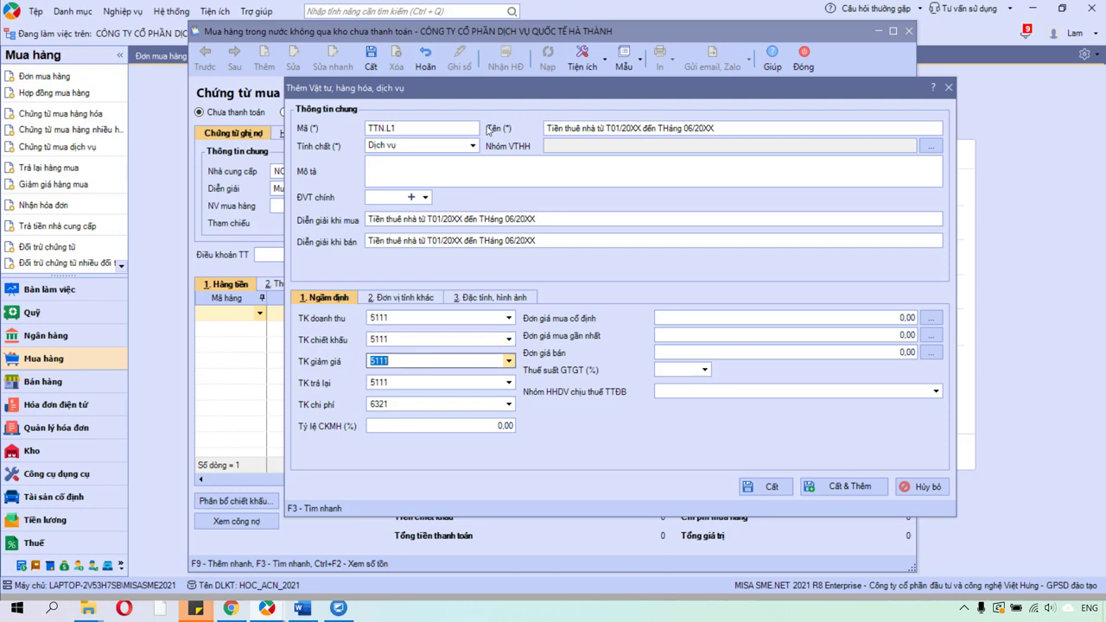
pyautogui.click(472, 145)
pyautogui.click(460, 157)
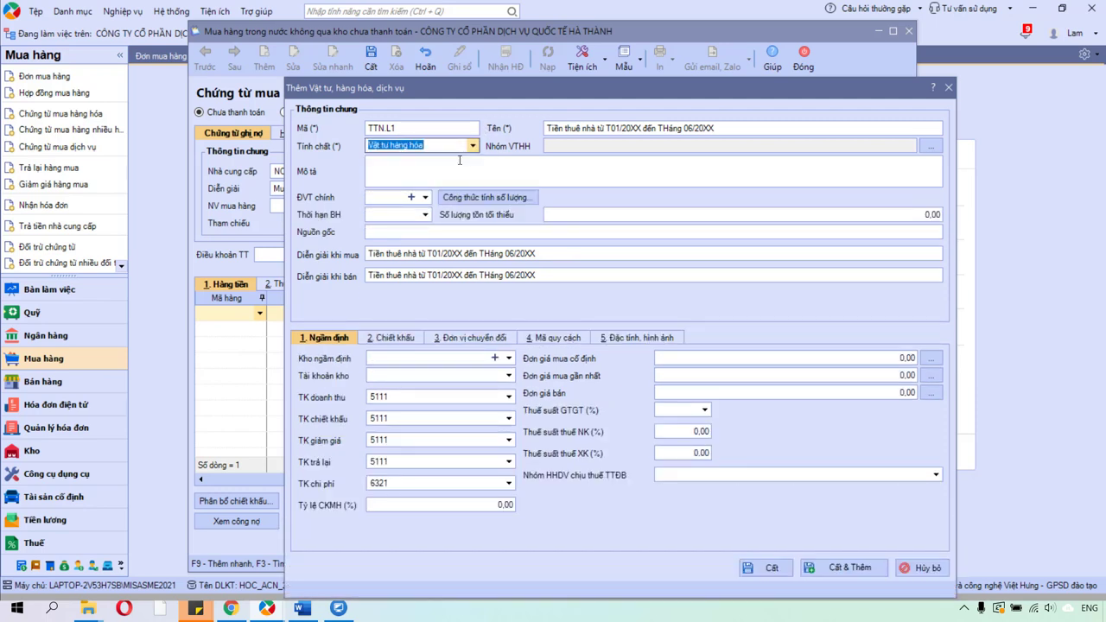
pyautogui.click(397, 374)
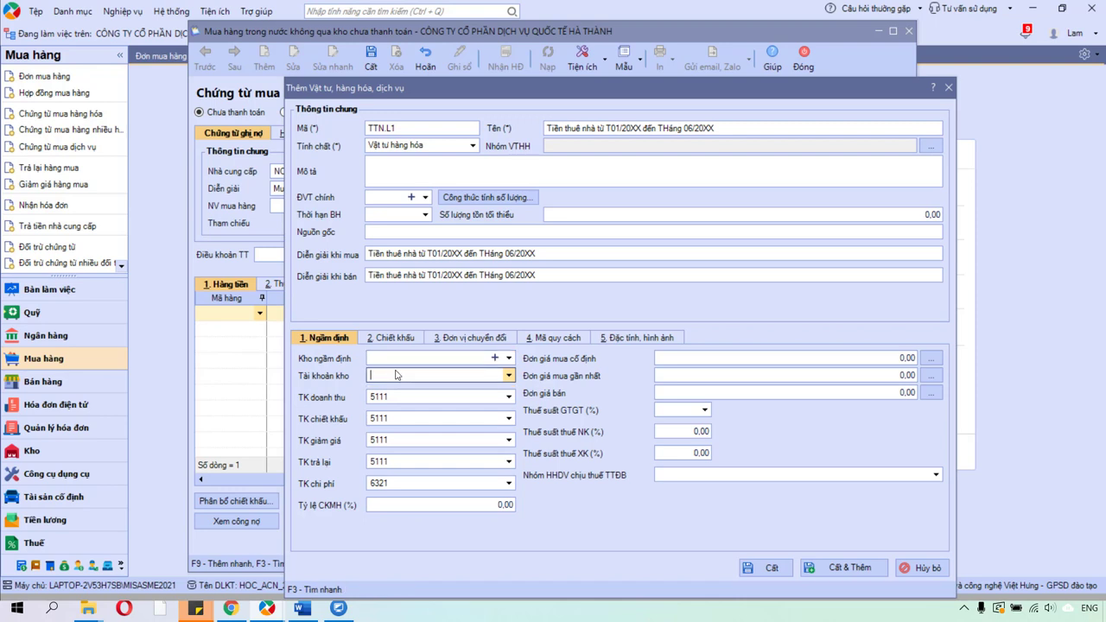
pyautogui.click(630, 127)
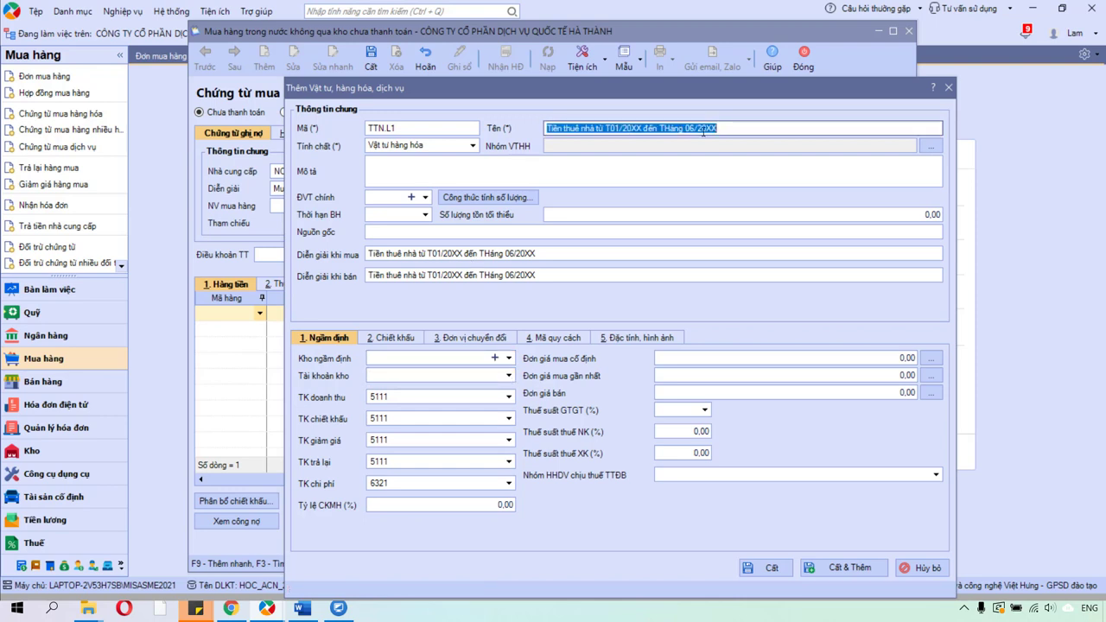
pyautogui.moveTo(731, 128); pyautogui.dragTo(535, 121)
# Settle the item's nature on Dịch vụ after briefly trying Chỉ là diễn giải.
pyautogui.click(474, 146)
pyautogui.click(451, 181)
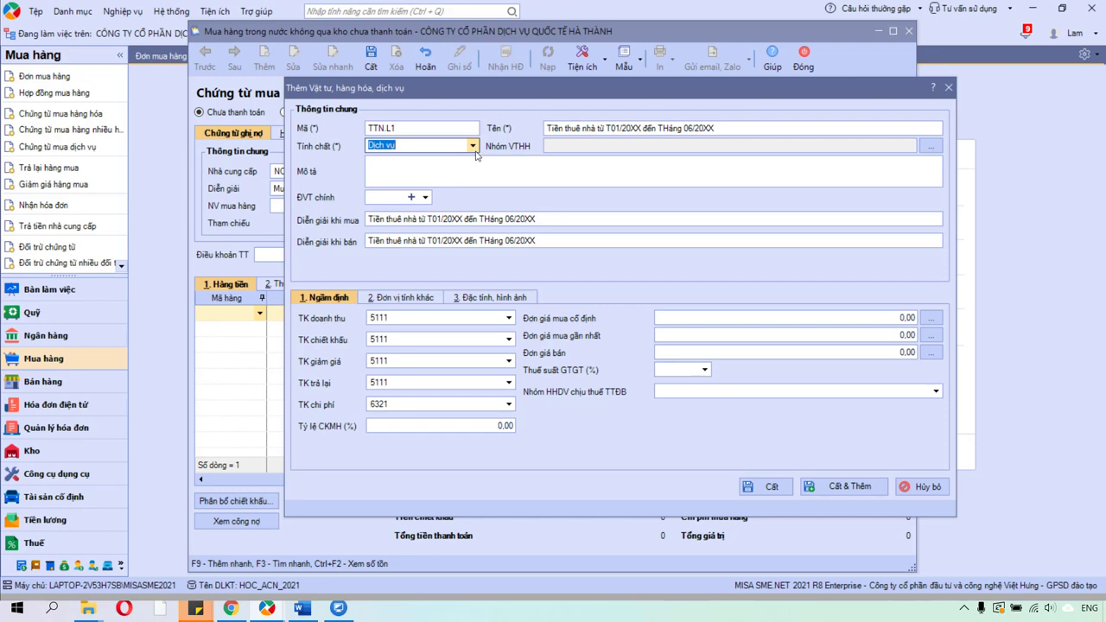
pyautogui.click(474, 150)
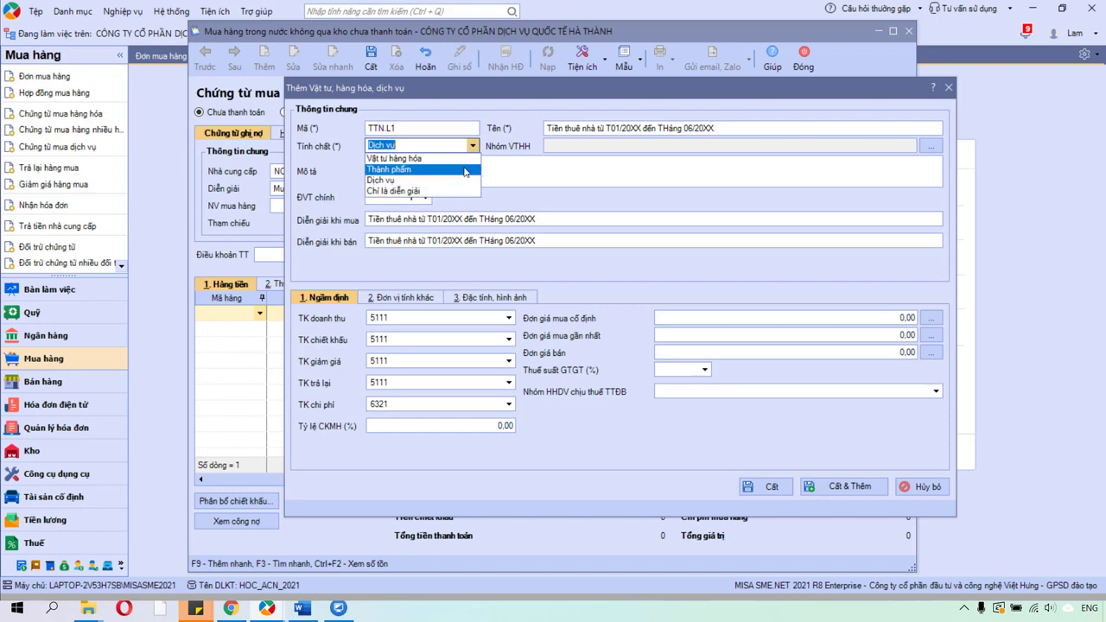
pyautogui.click(460, 191)
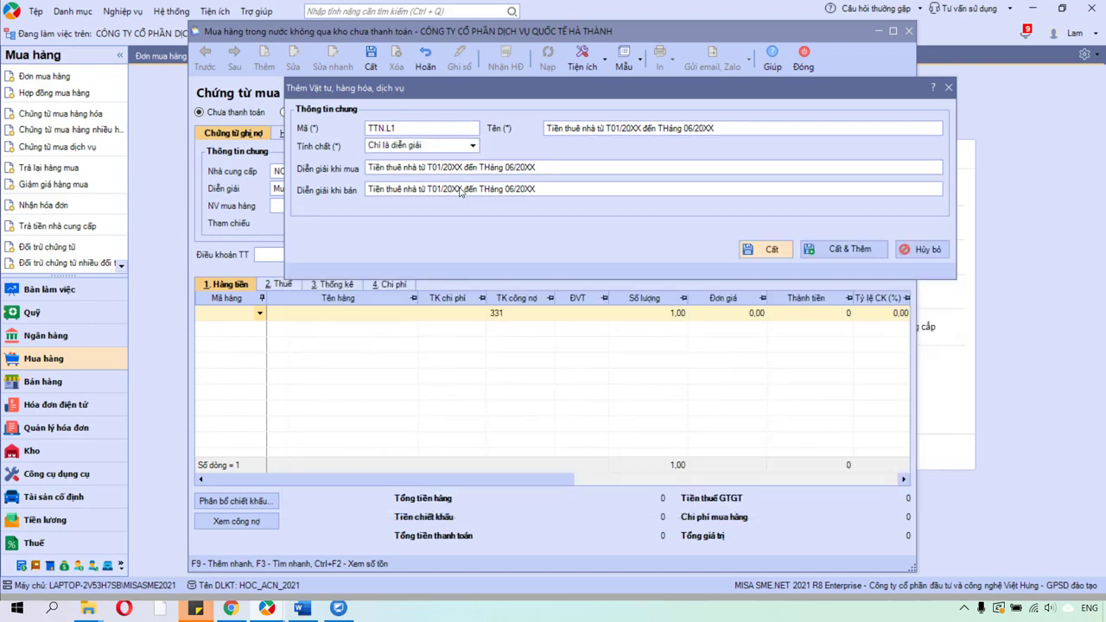
pyautogui.click(441, 147)
pyautogui.moveTo(440, 146); pyautogui.dragTo(360, 139)
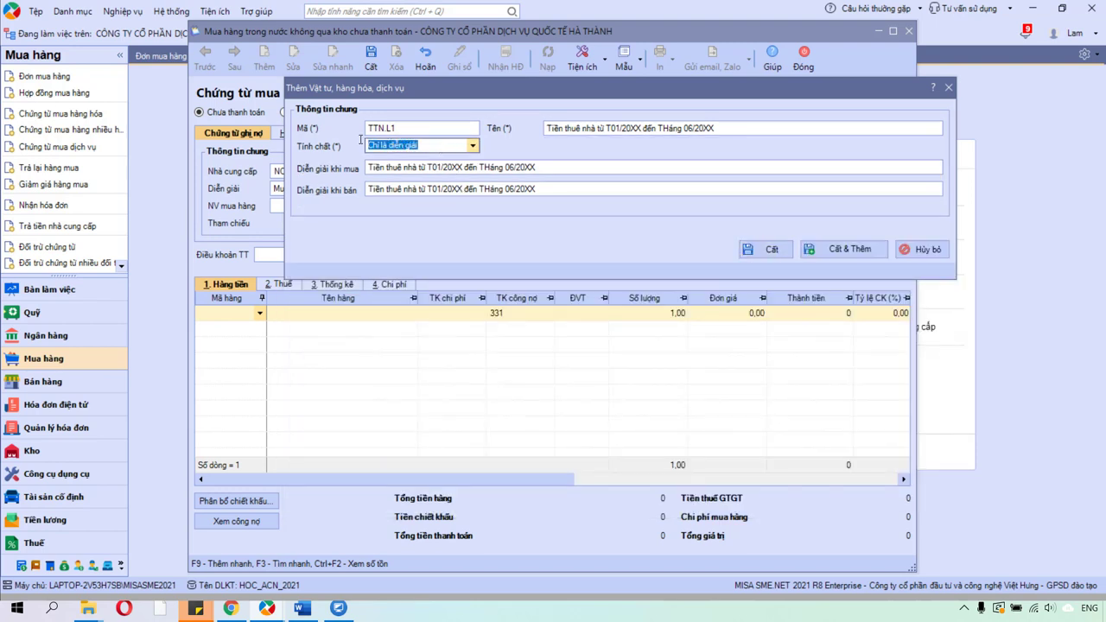
pyautogui.click(409, 190)
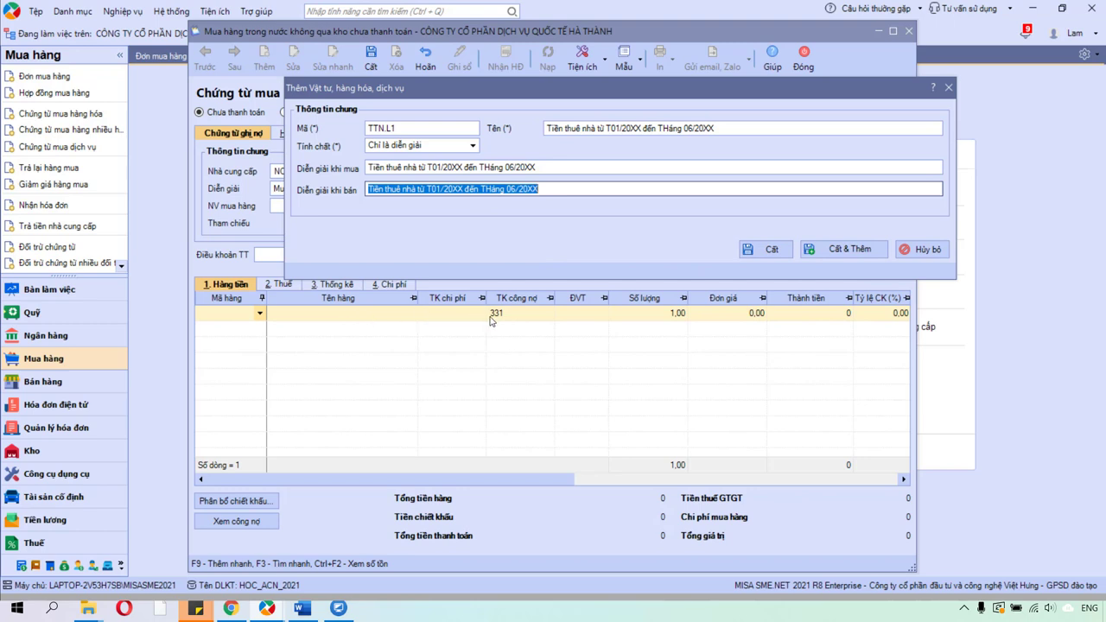
pyautogui.click(473, 146)
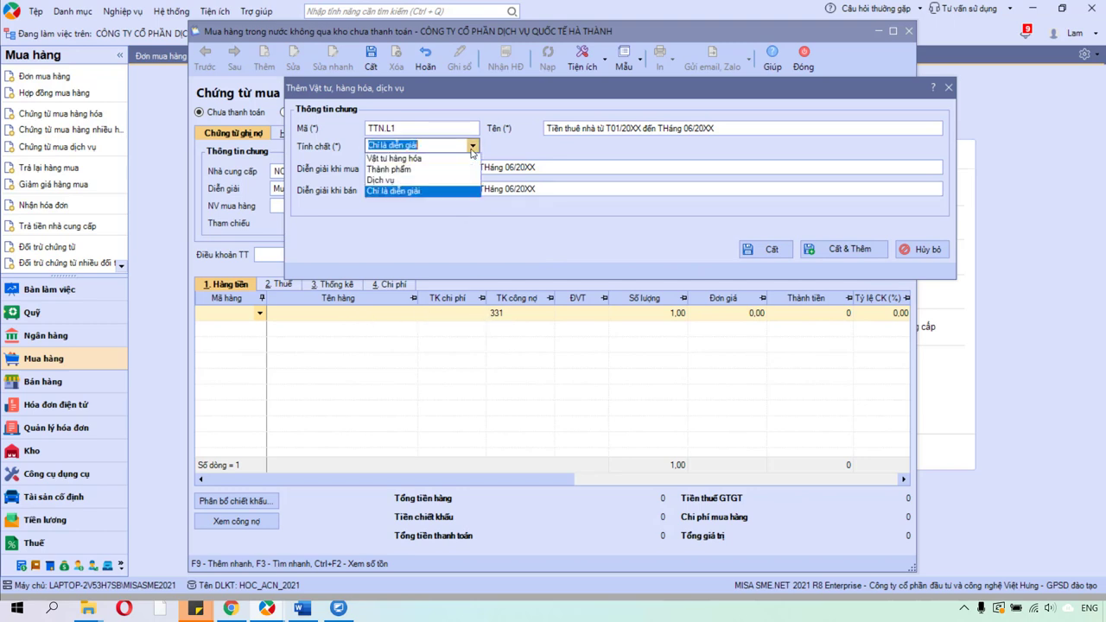
pyautogui.click(446, 180)
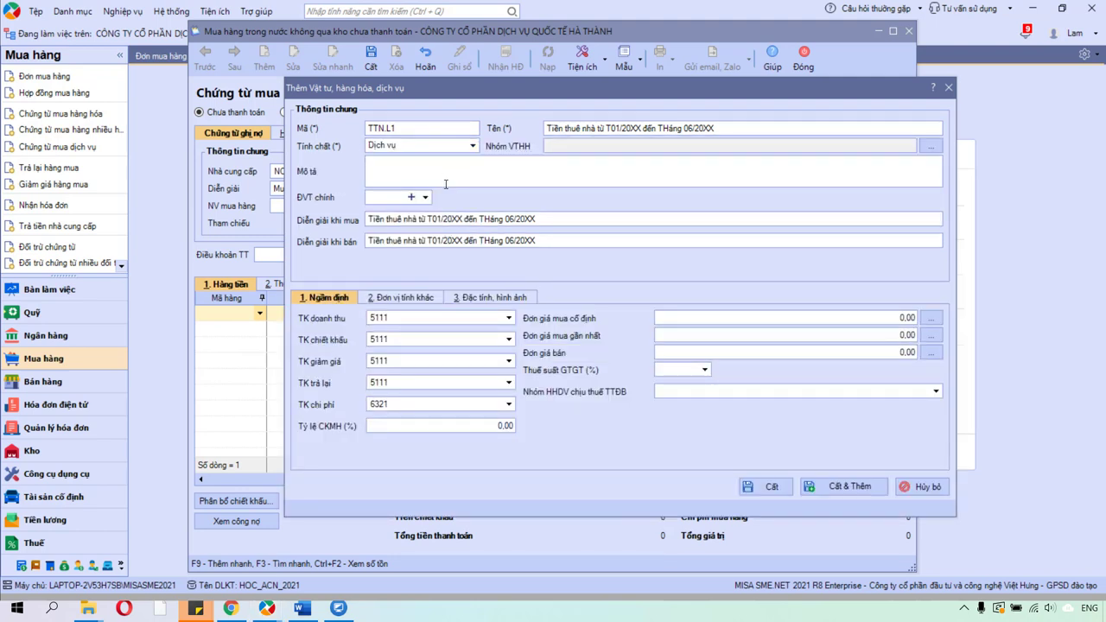
pyautogui.click(732, 133)
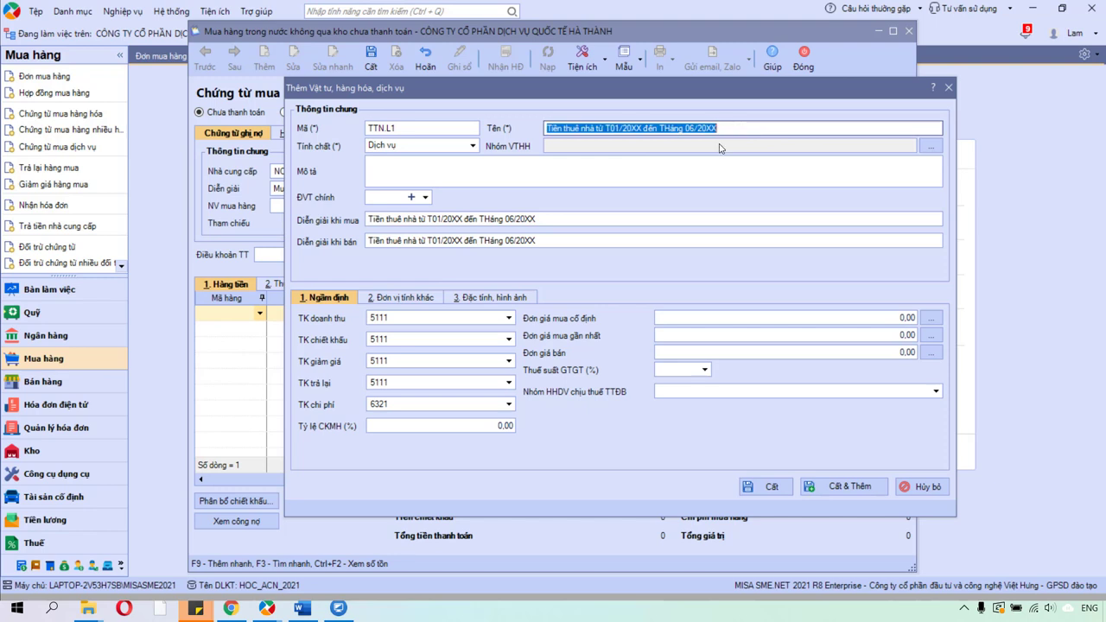
# Clear the default 5111 revenue, discount, price-reduction and returns accounts.
pyautogui.click(433, 319)
pyautogui.press('Delete')
pyautogui.click(424, 339)
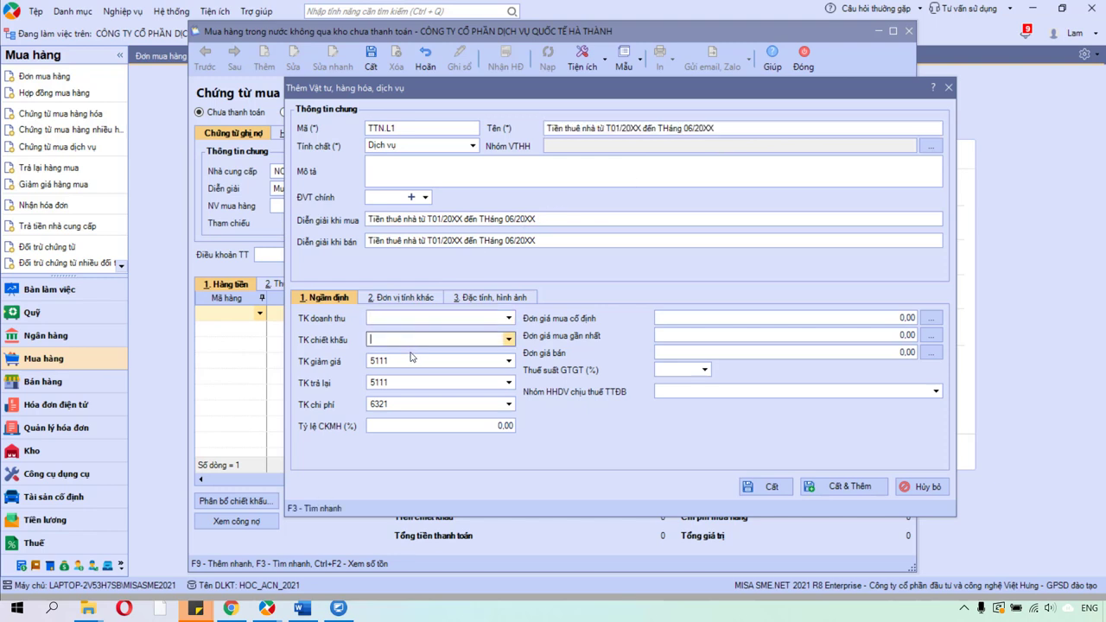
pyautogui.press('Delete')
pyautogui.click(413, 362)
pyautogui.press('Delete')
pyautogui.click(404, 382)
pyautogui.press('Delete')
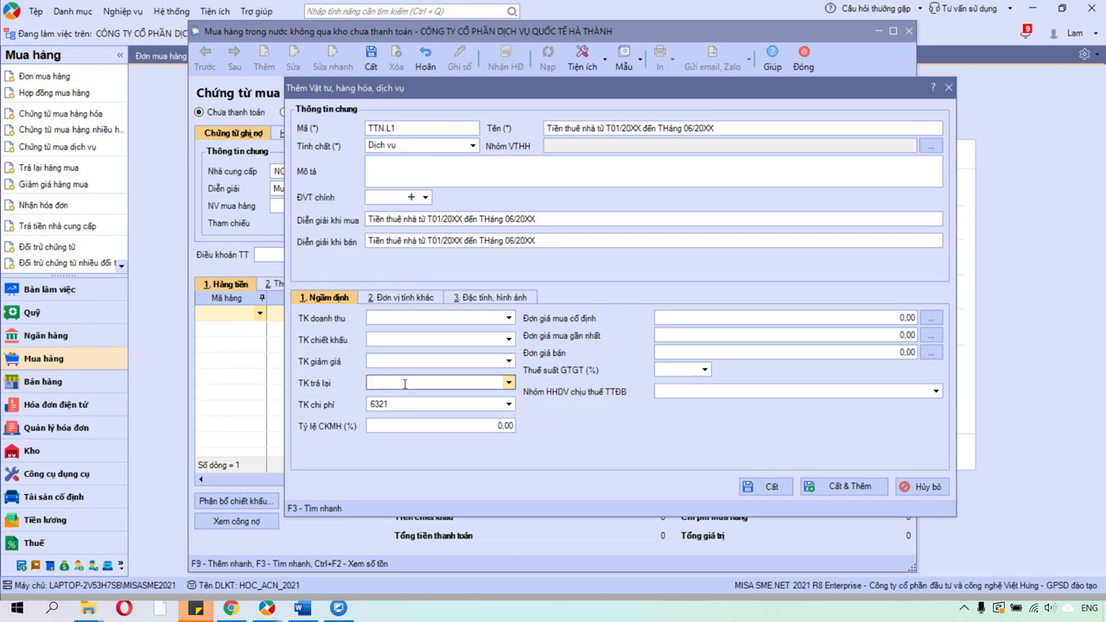
# Replace expense account 6321 with 242 after checking the emptied account fields.
pyautogui.click(405, 317)
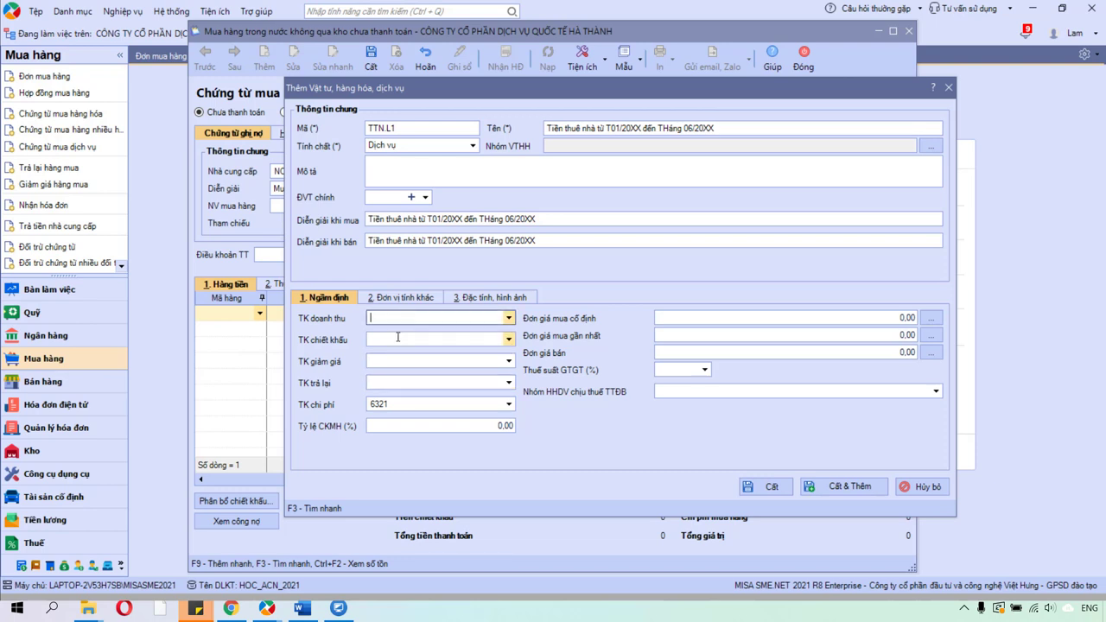
pyautogui.click(398, 339)
pyautogui.click(396, 361)
pyautogui.click(396, 381)
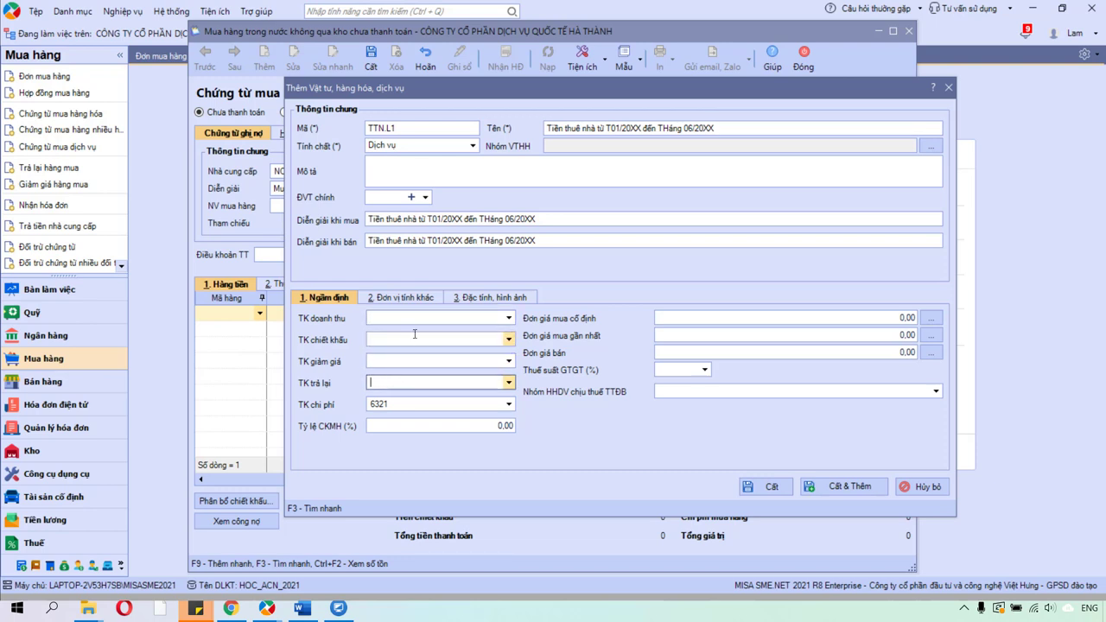
pyautogui.click(415, 318)
pyautogui.click(413, 338)
pyautogui.click(402, 361)
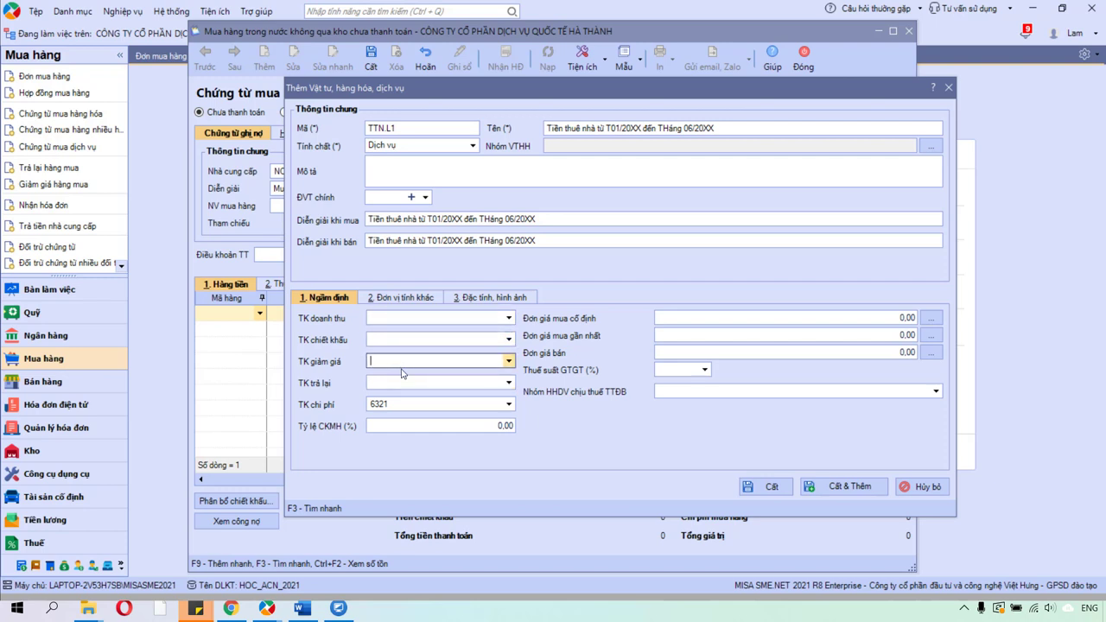
pyautogui.click(407, 383)
pyautogui.click(405, 404)
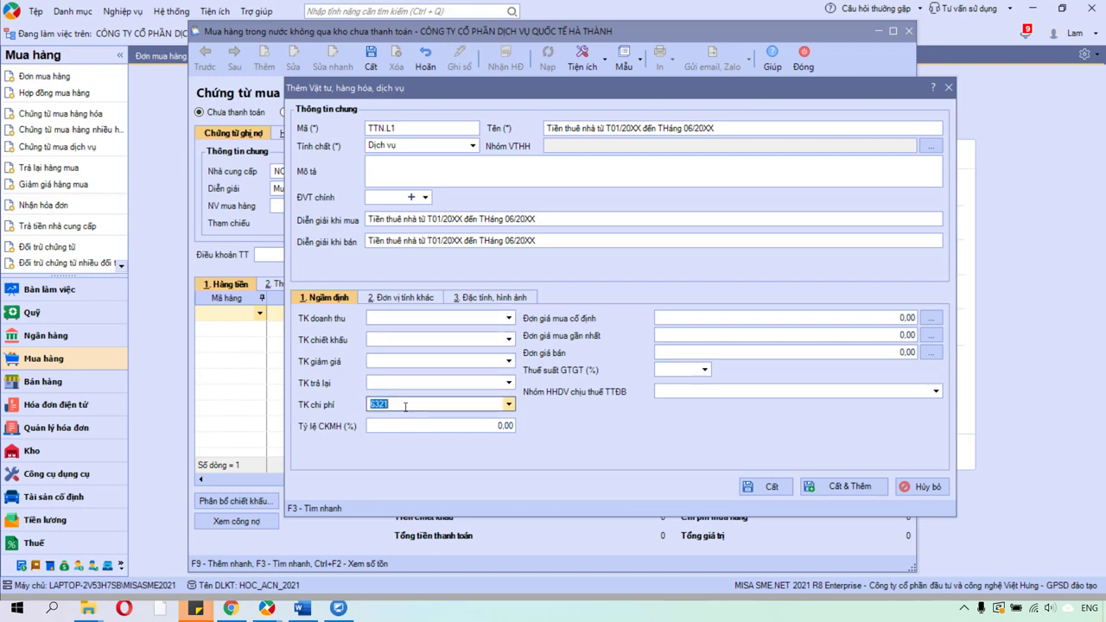
pyautogui.write('242')
# Save item TTN.L1 onto the voucher line with account 242 and quantity 6.
pyautogui.click(758, 488)
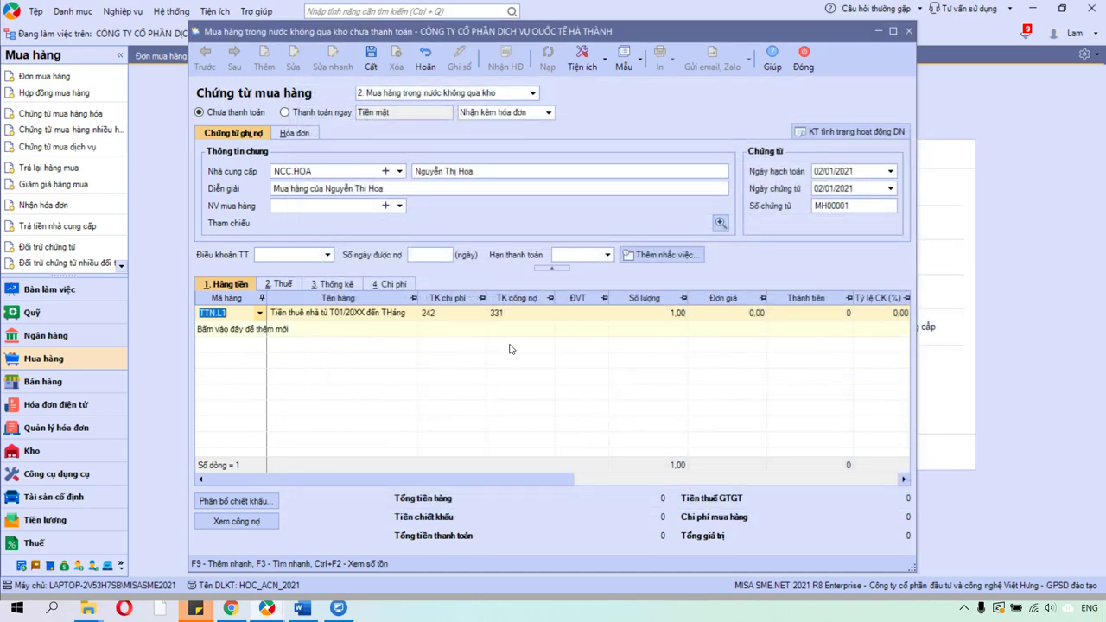
pyautogui.click(455, 314)
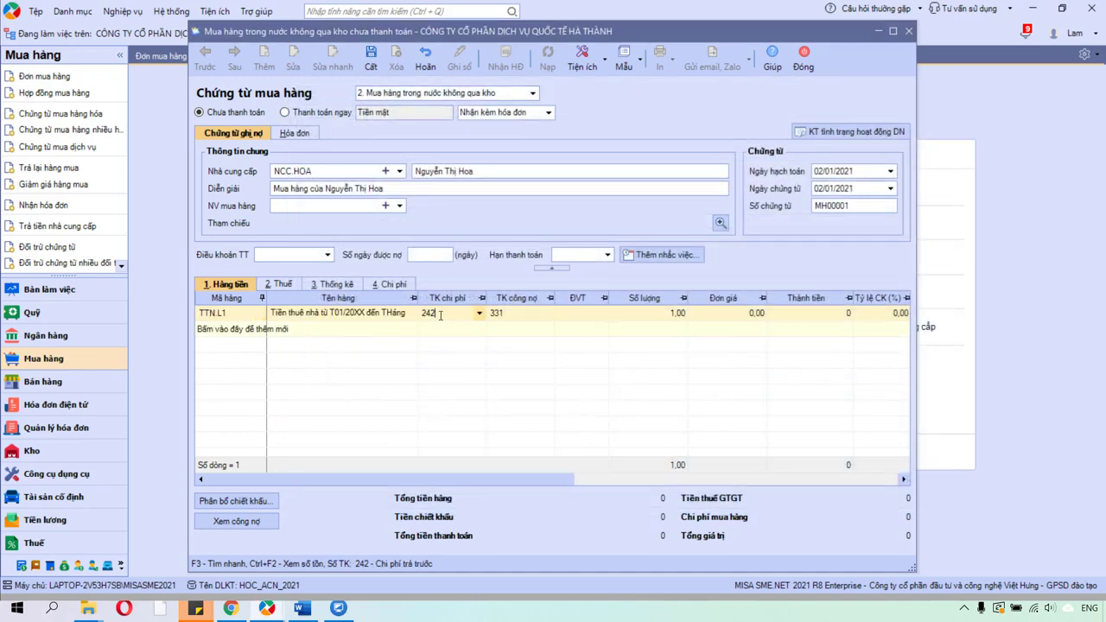
pyautogui.click(642, 314)
pyautogui.write('6')
pyautogui.press('Tab')
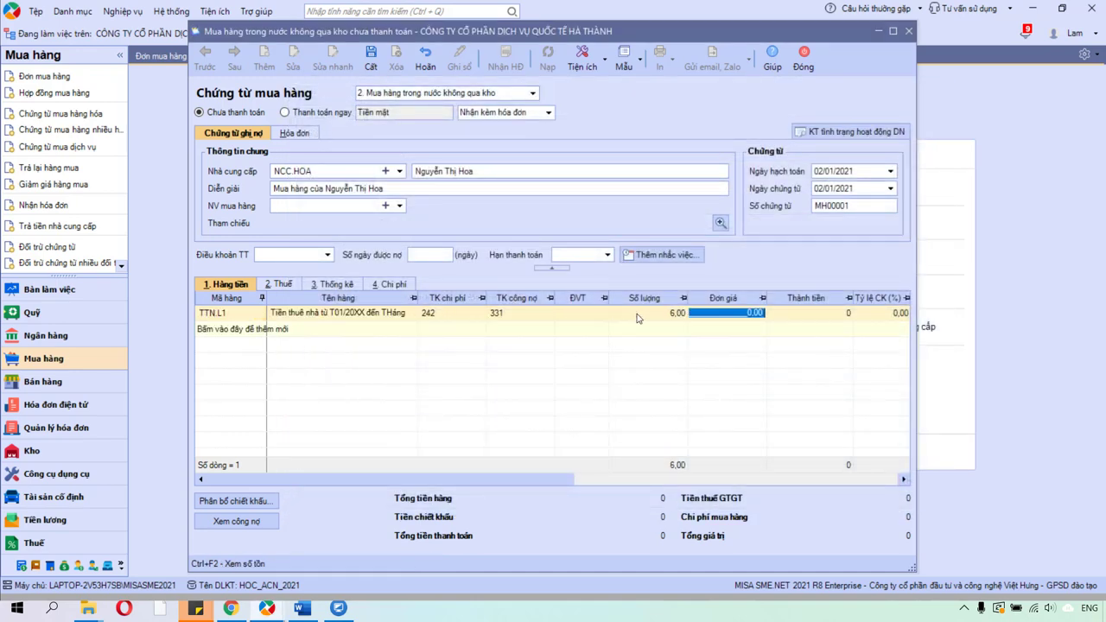
pyautogui.click(231, 608)
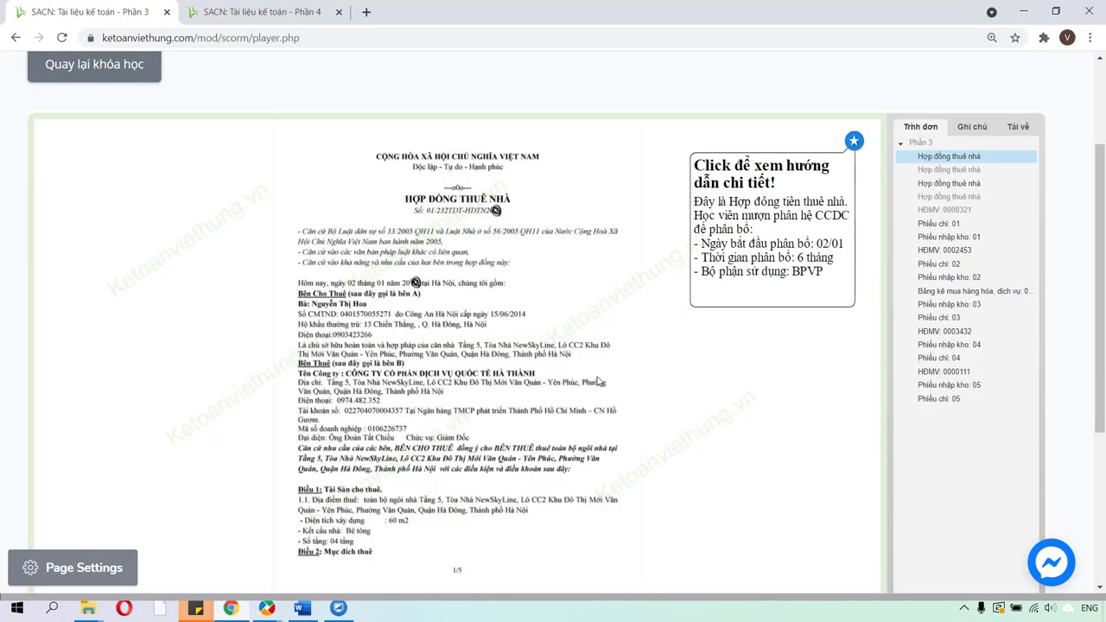
# Check the 6,000,000/month rent on contract page 2 and GBN 05/01, then return to MISA.
pyautogui.click(949, 169)
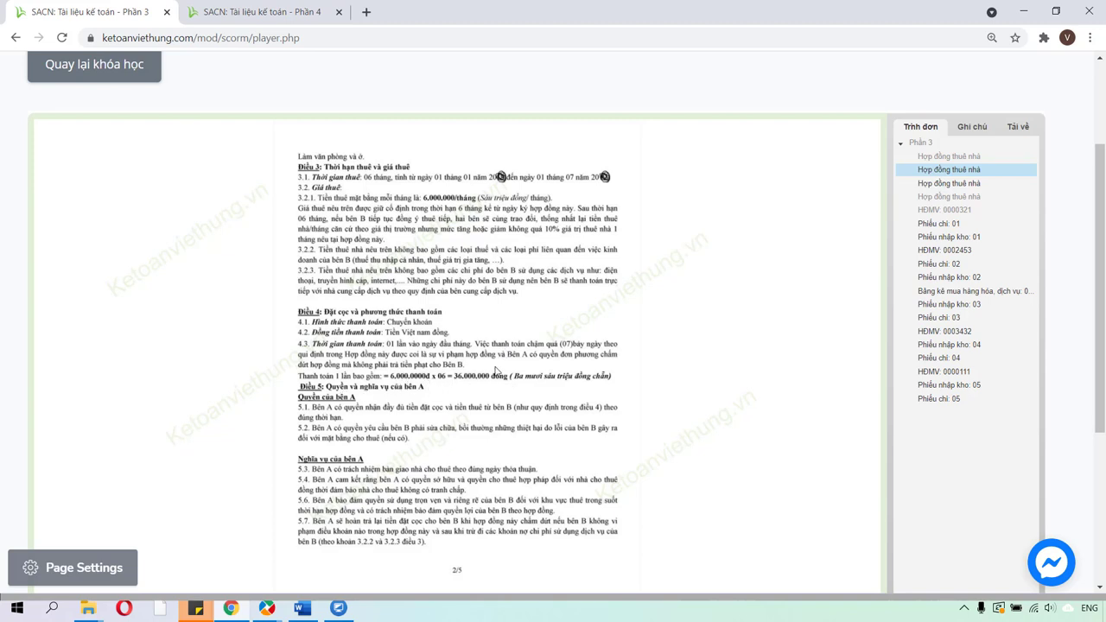
pyautogui.click(300, 14)
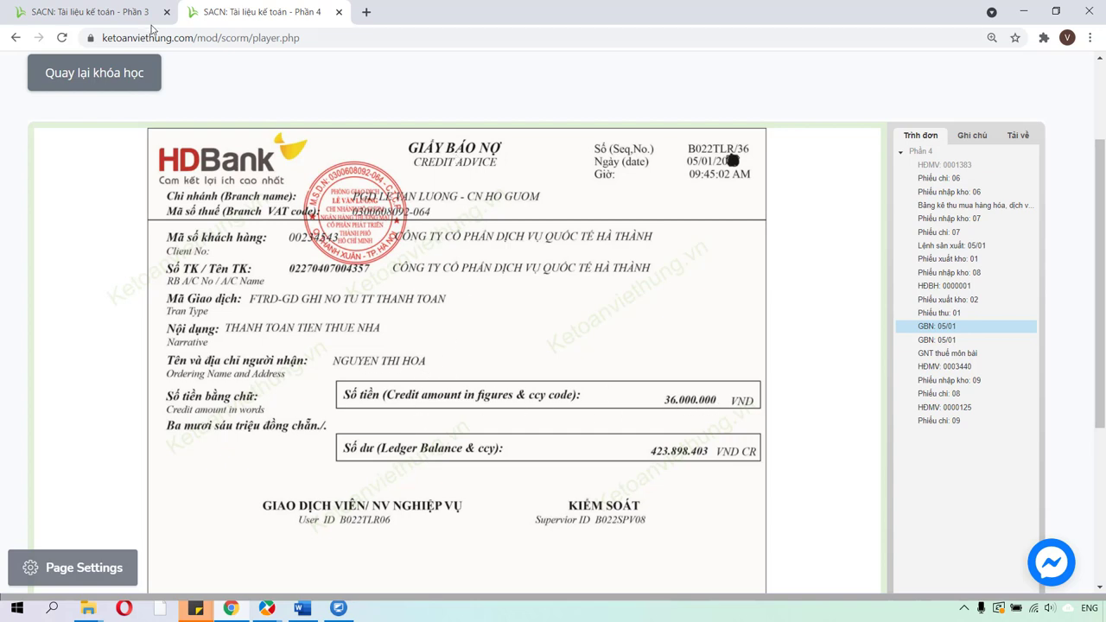
pyautogui.moveTo(267, 607)
pyautogui.click(394, 540)
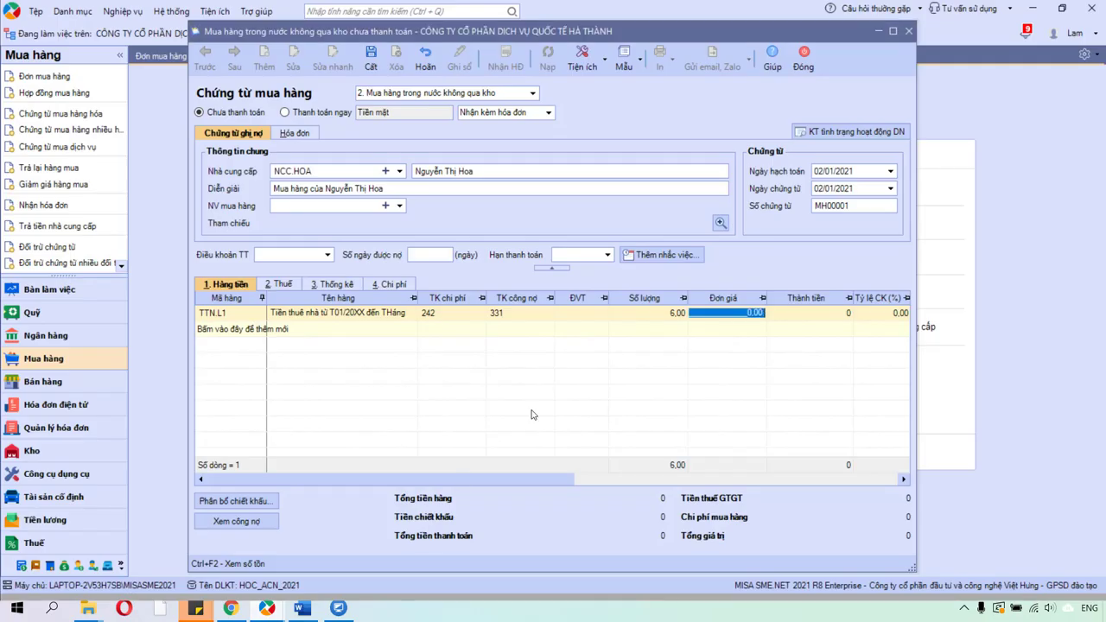
# Enter unit price 6,000,000 for a 36,000,000 total and list the invoice-type options.
pyautogui.write('6000000')
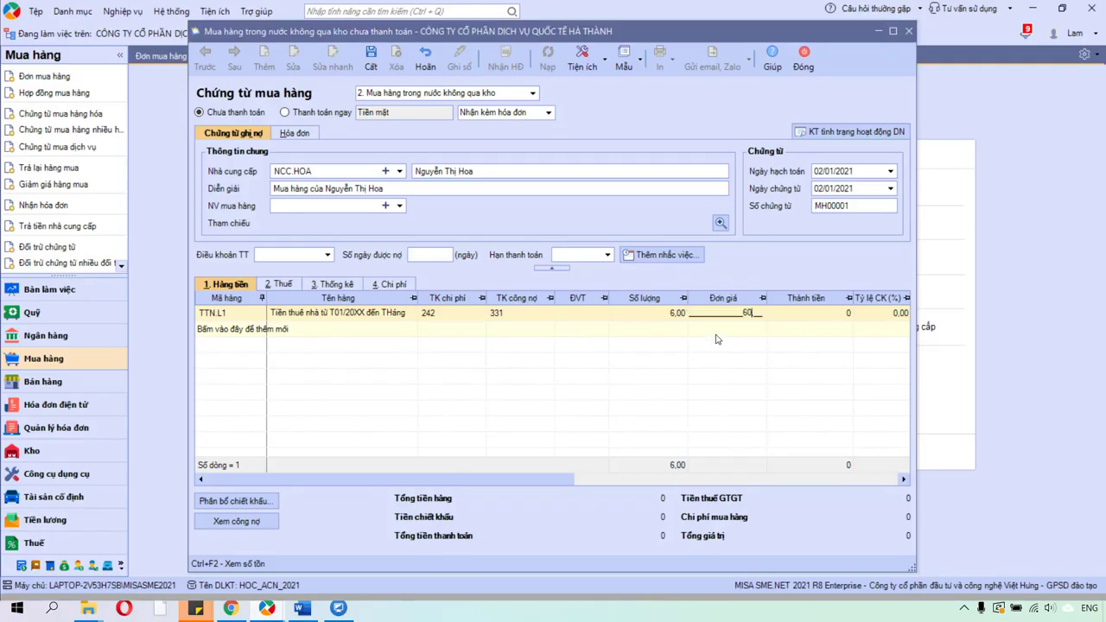
pyautogui.press('Tab')
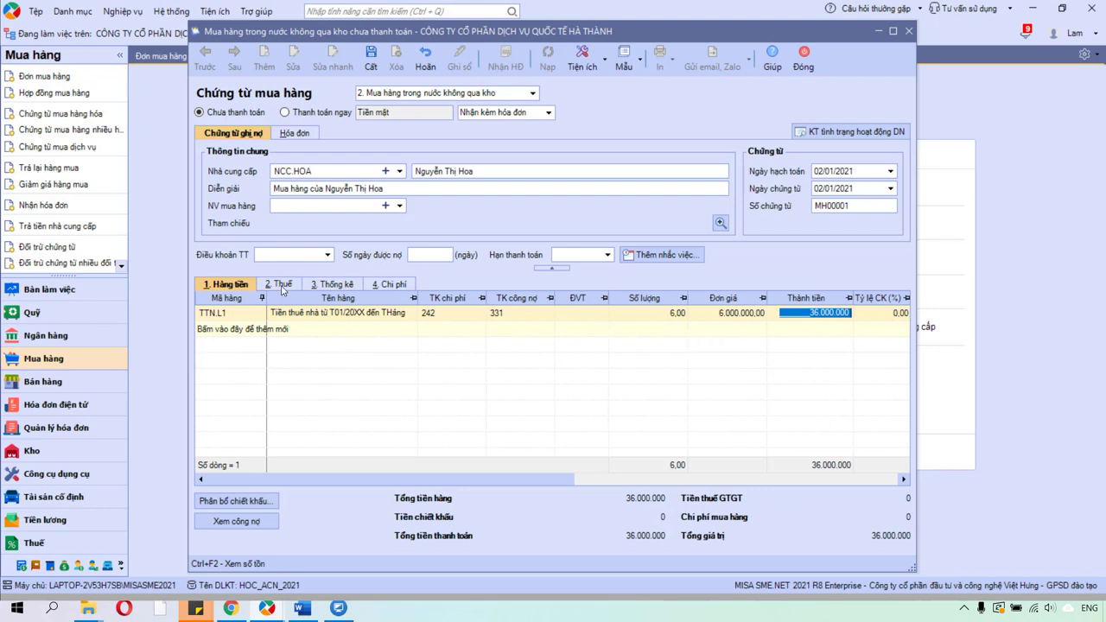
pyautogui.click(549, 113)
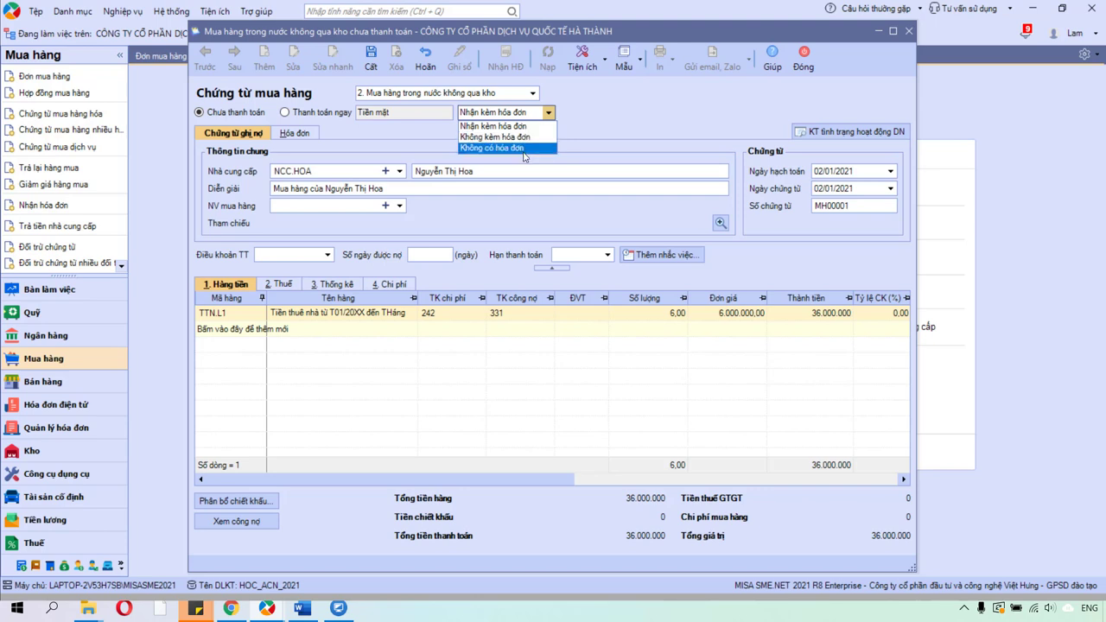
# Set the rent purchase voucher's invoice type to 'Không có hóa đơn'.
pyautogui.click(525, 149)
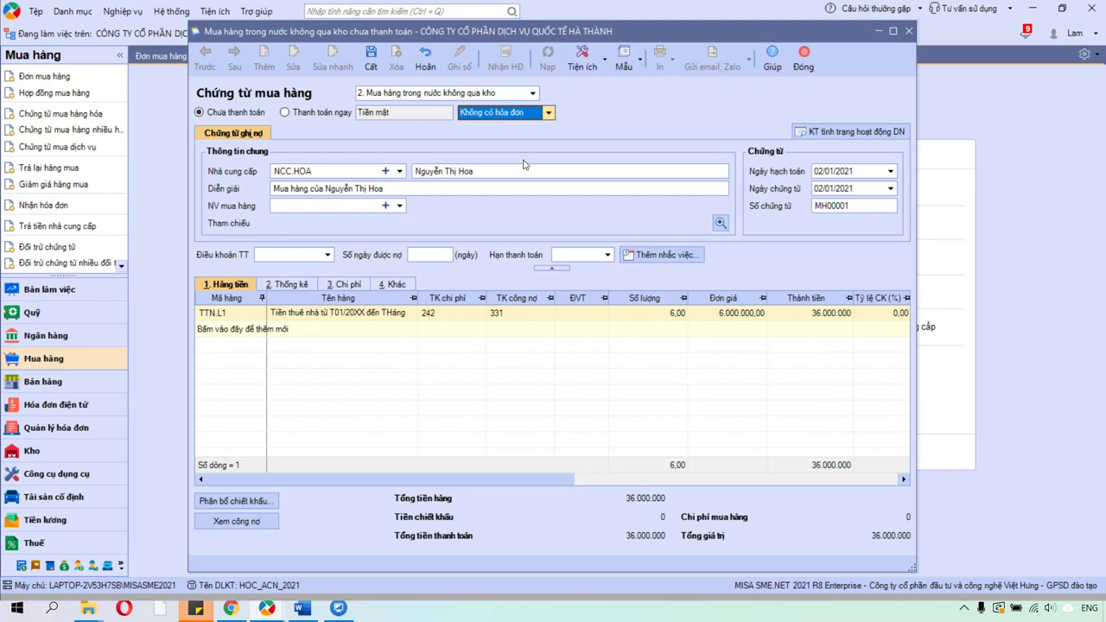
pyautogui.click(547, 113)
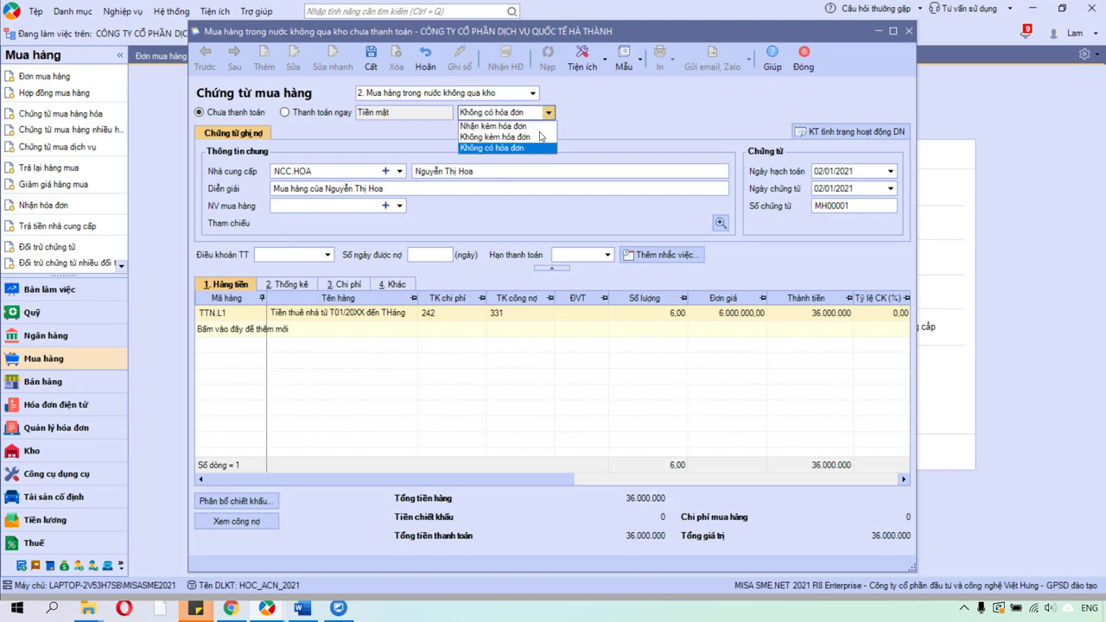
pyautogui.click(530, 149)
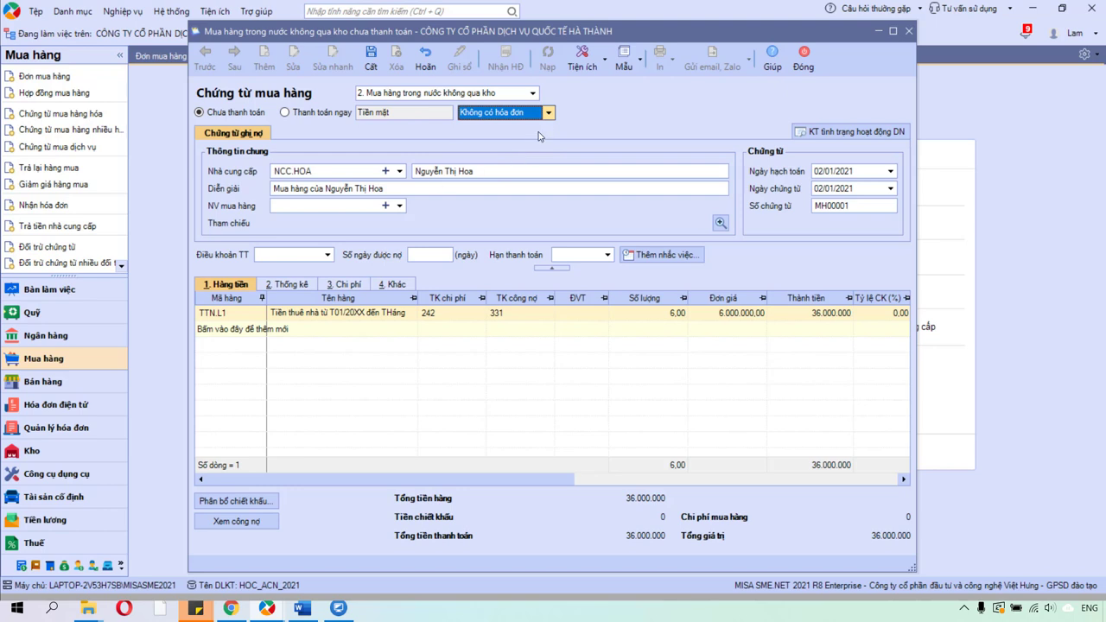
pyautogui.click(548, 113)
pyautogui.click(542, 127)
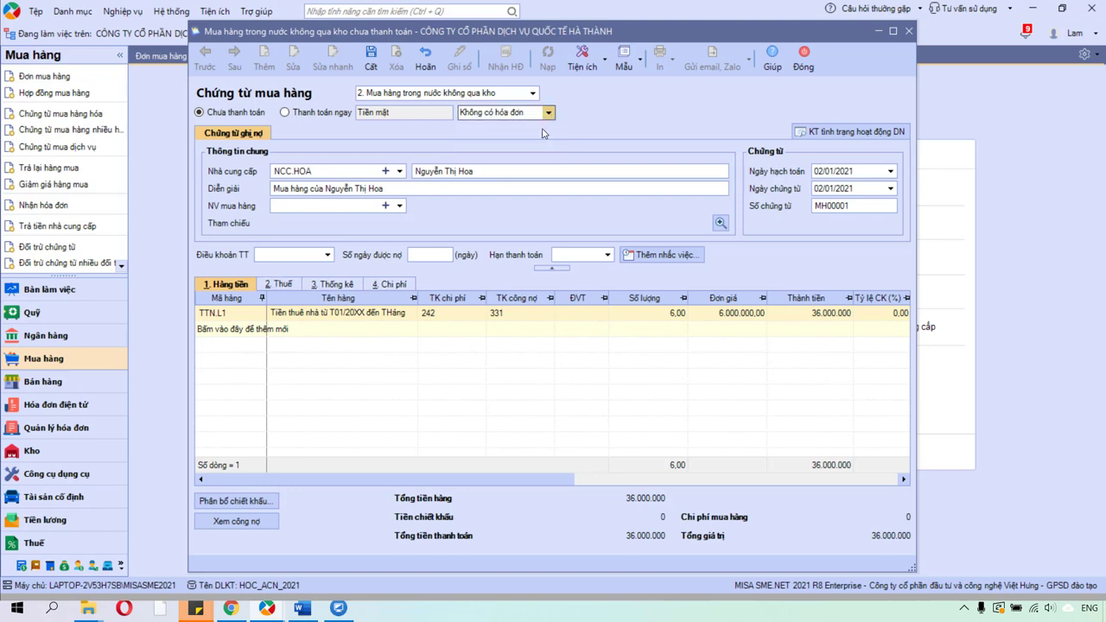
pyautogui.click(310, 138)
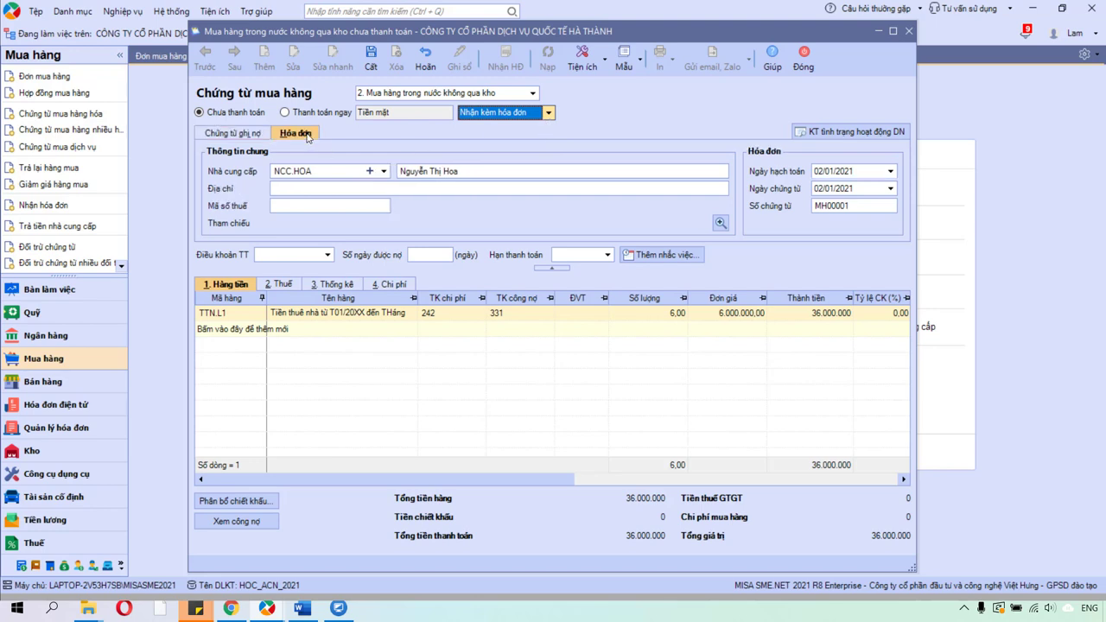
pyautogui.click(254, 138)
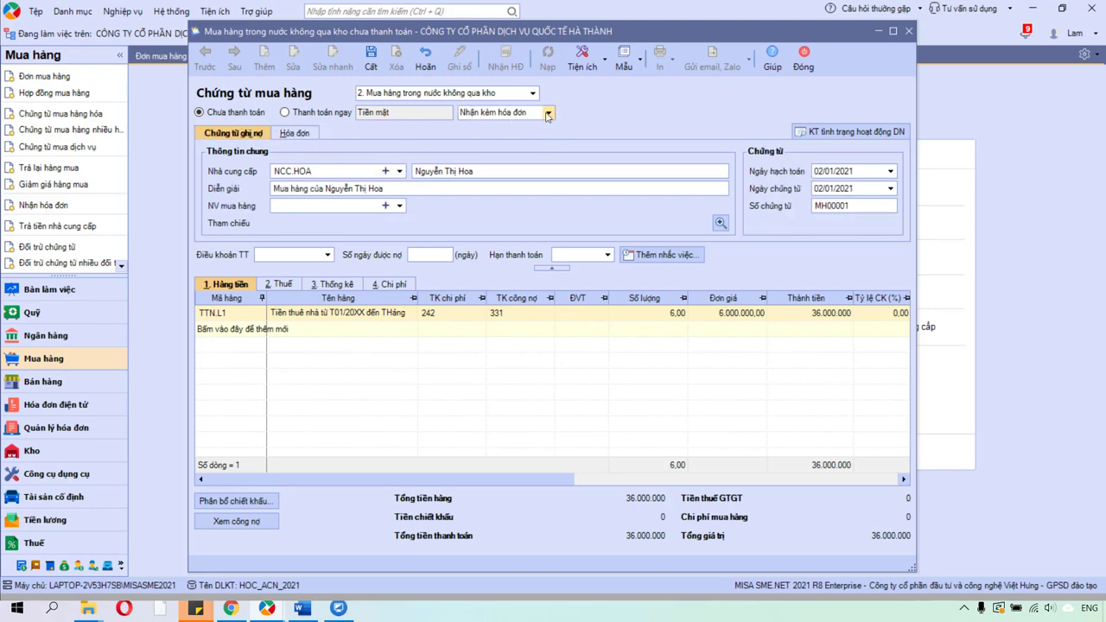
pyautogui.click(548, 113)
pyautogui.click(522, 147)
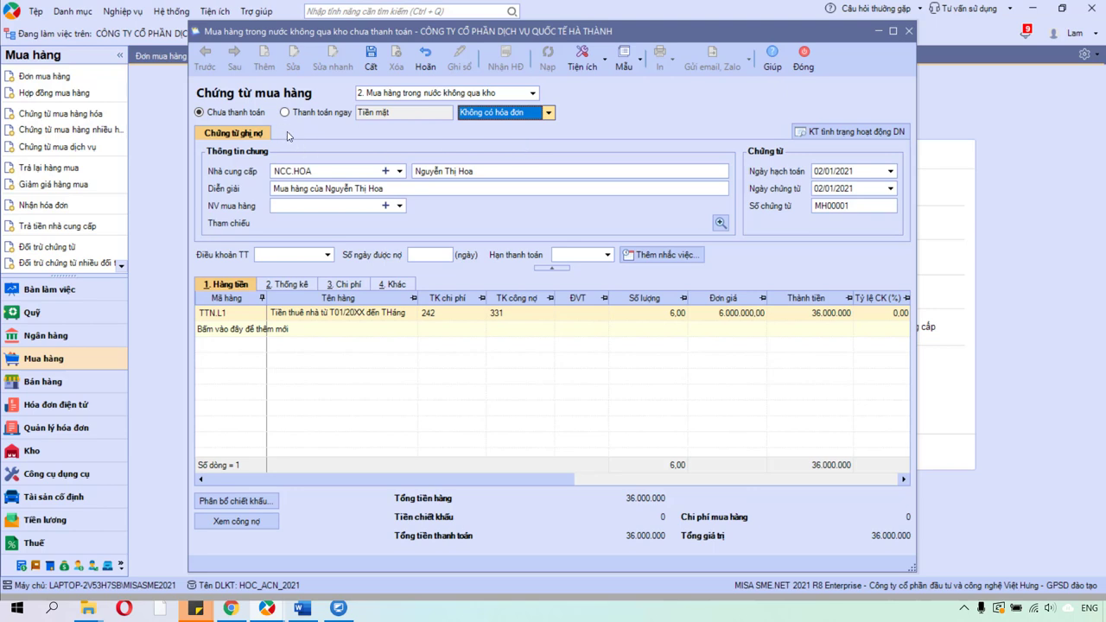
# Review the rent line's Thống kê and Chi phí tabs, then return to Hàng tiền.
pyautogui.click(279, 285)
pyautogui.click(341, 286)
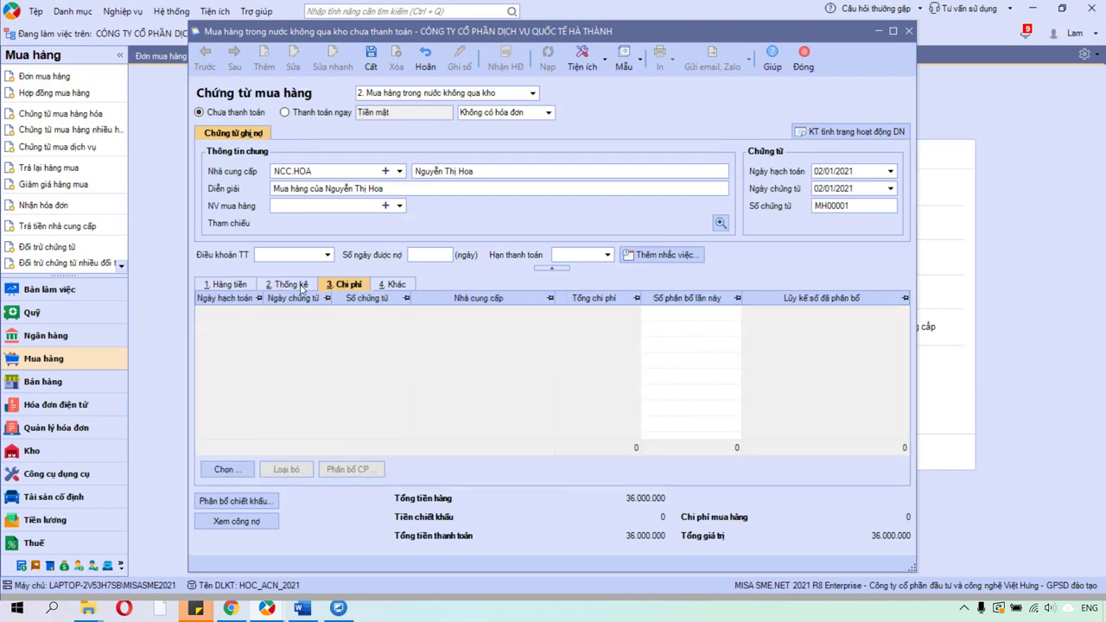
pyautogui.click(300, 286)
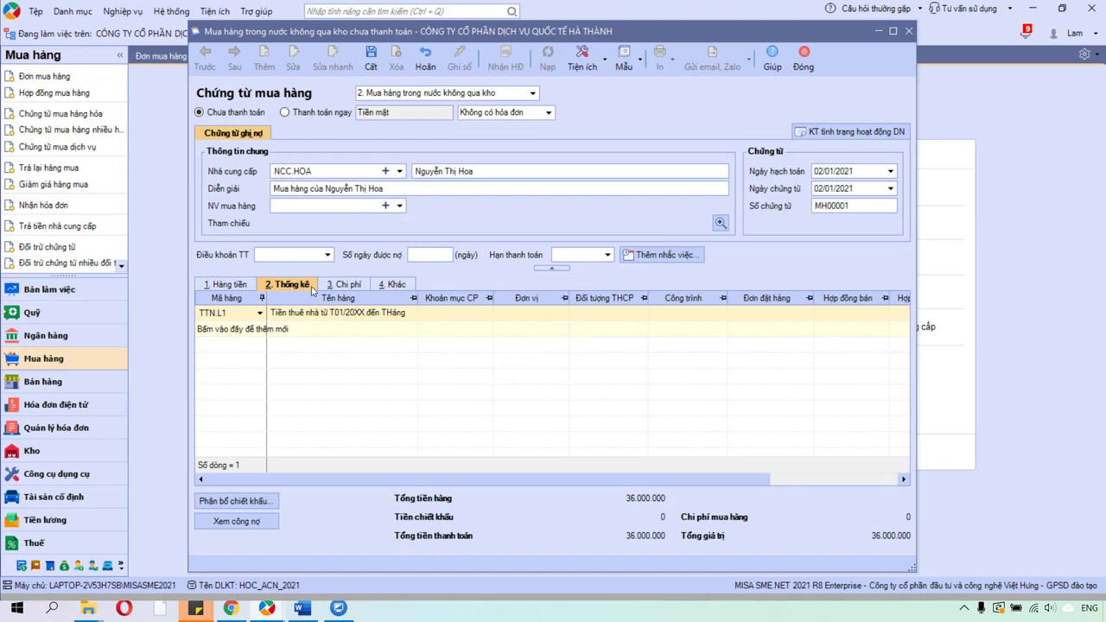
pyautogui.click(245, 288)
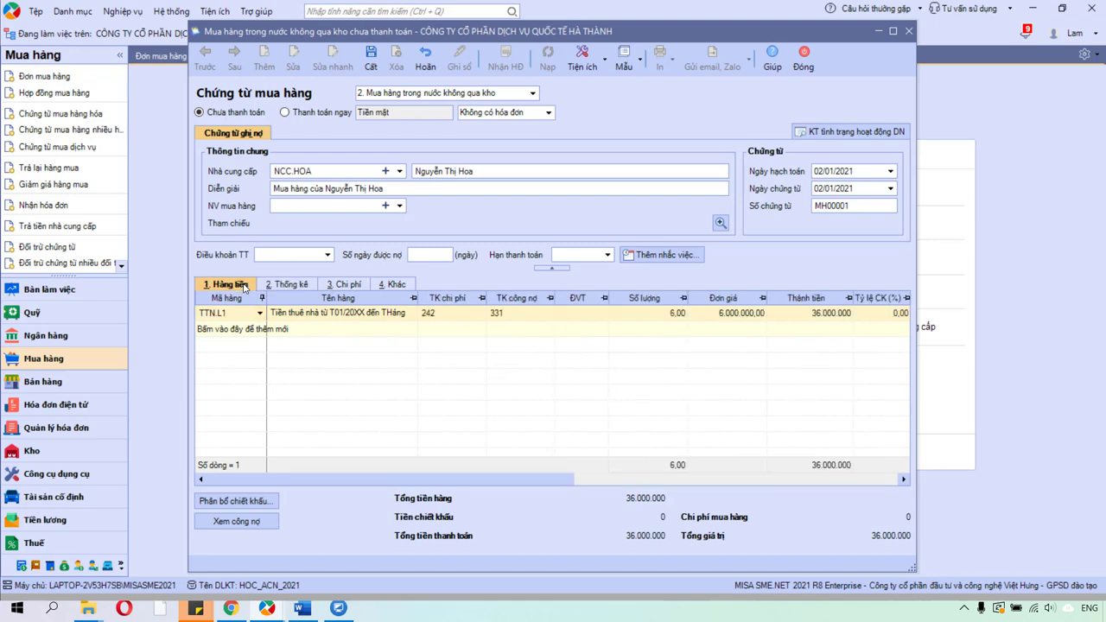
# Check the rent line's expense account 242 and save the 36,000,000 purchase voucher.
pyautogui.click(428, 313)
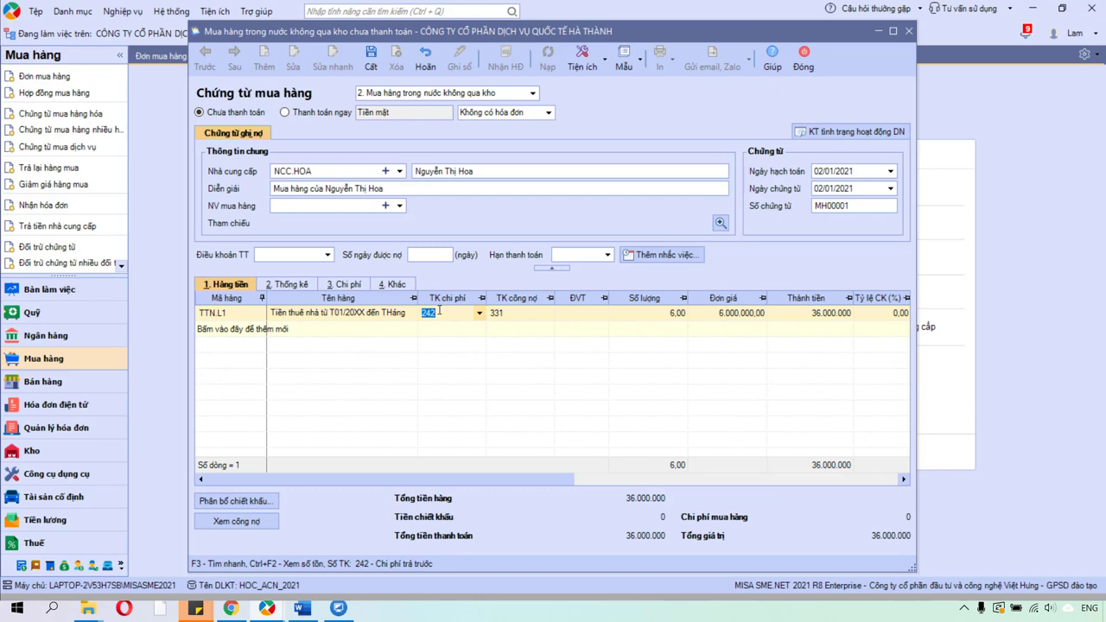
pyautogui.click(416, 312)
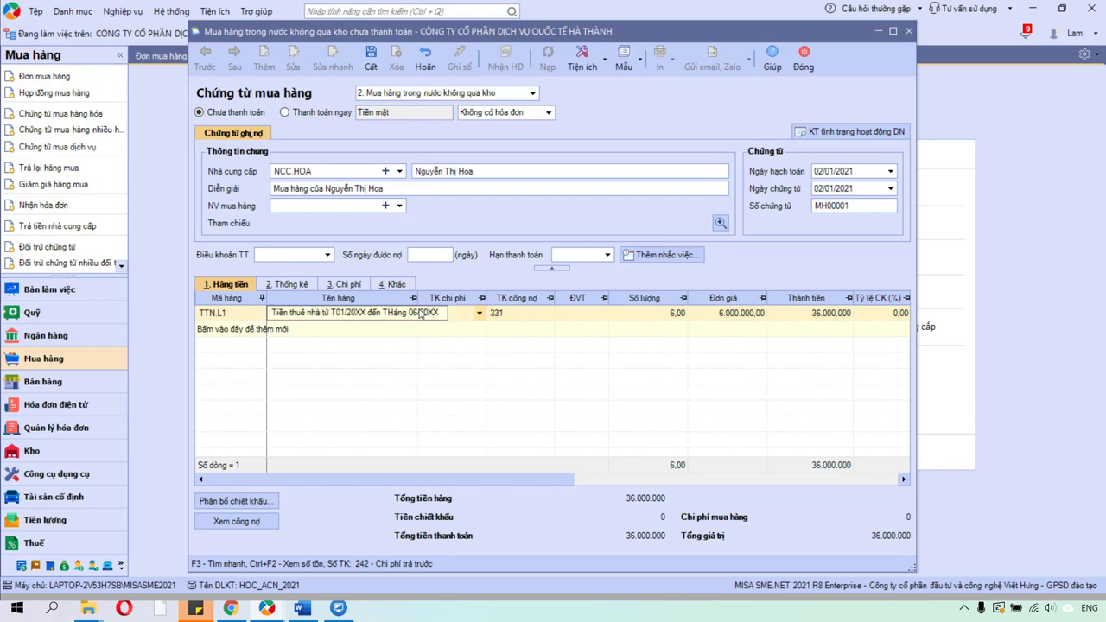
pyautogui.press('Tab')
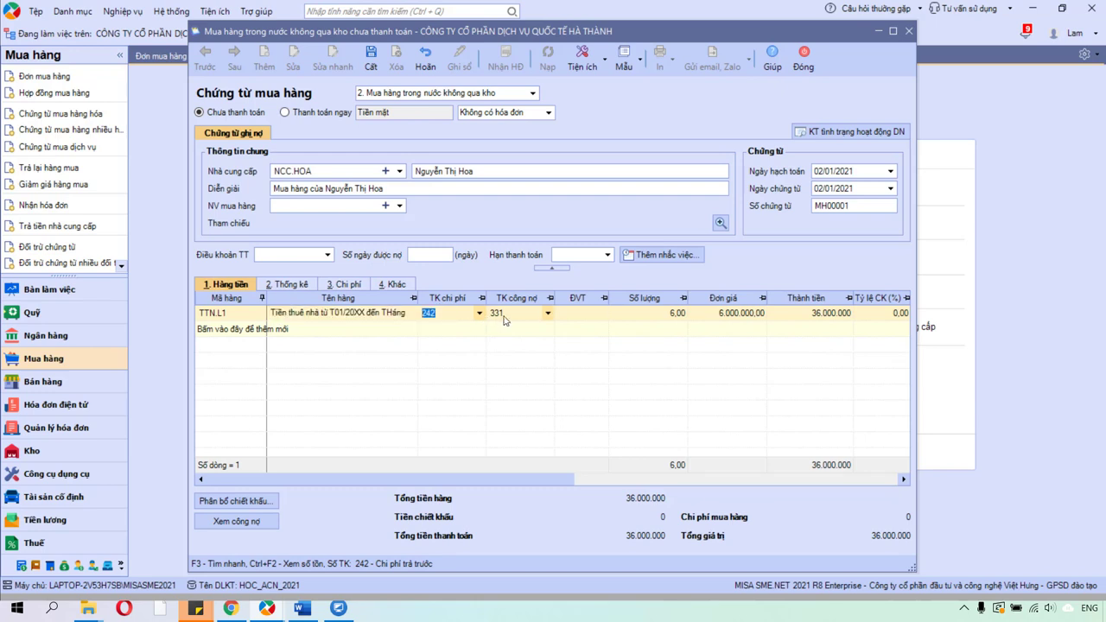
pyautogui.click(293, 285)
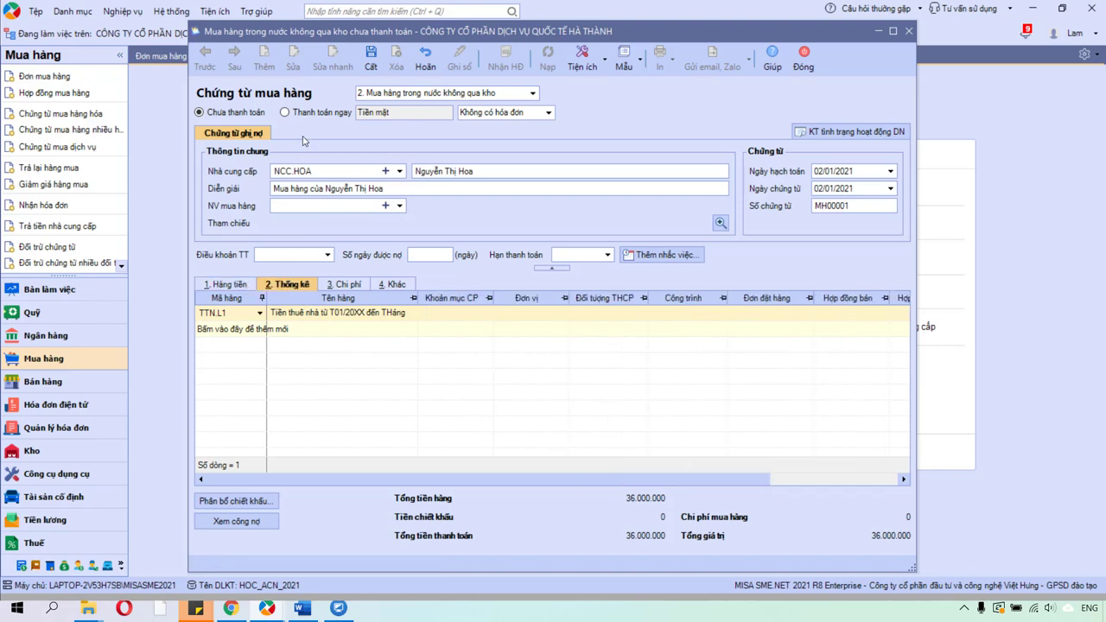
pyautogui.click(373, 61)
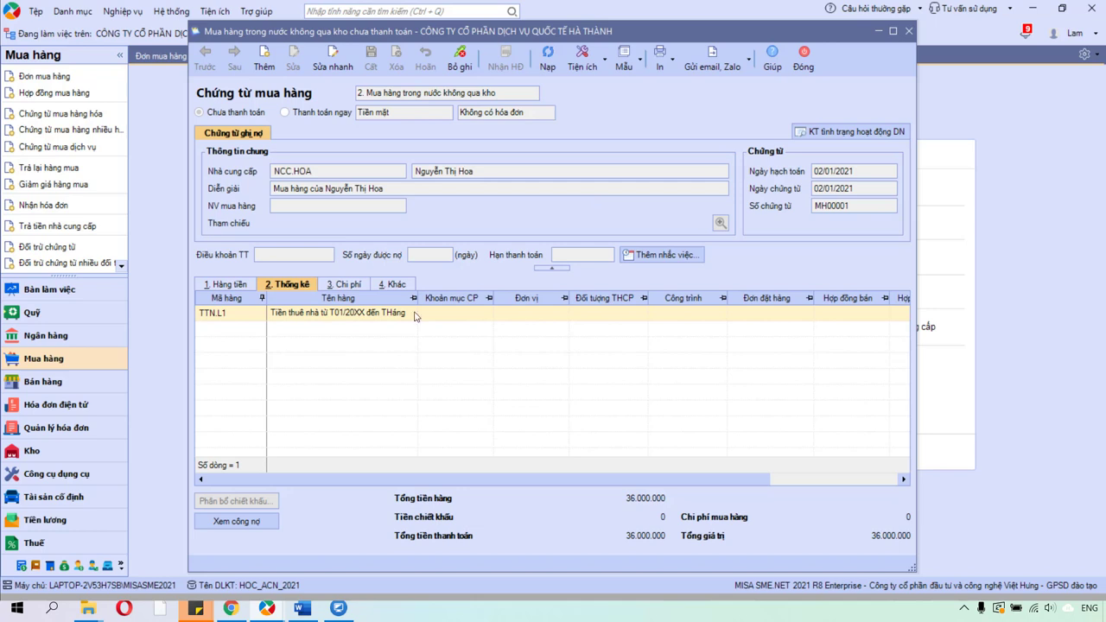
# Close the saved voucher, open Công cụ dụng cụ, and bring up the lease course in Chrome.
pyautogui.click(232, 284)
pyautogui.click(427, 313)
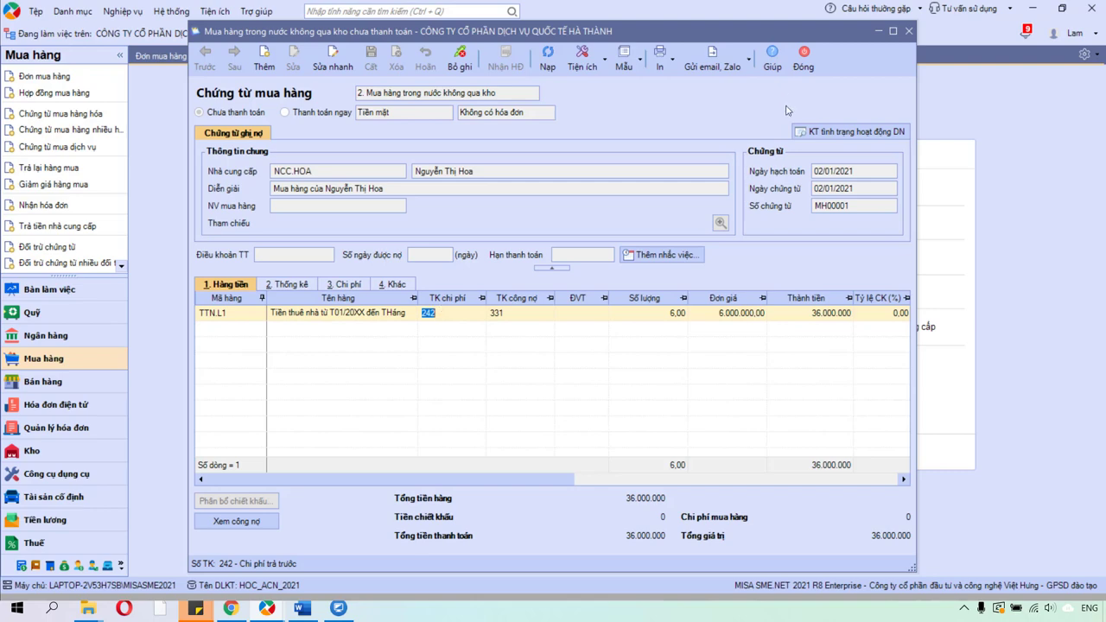
pyautogui.click(803, 61)
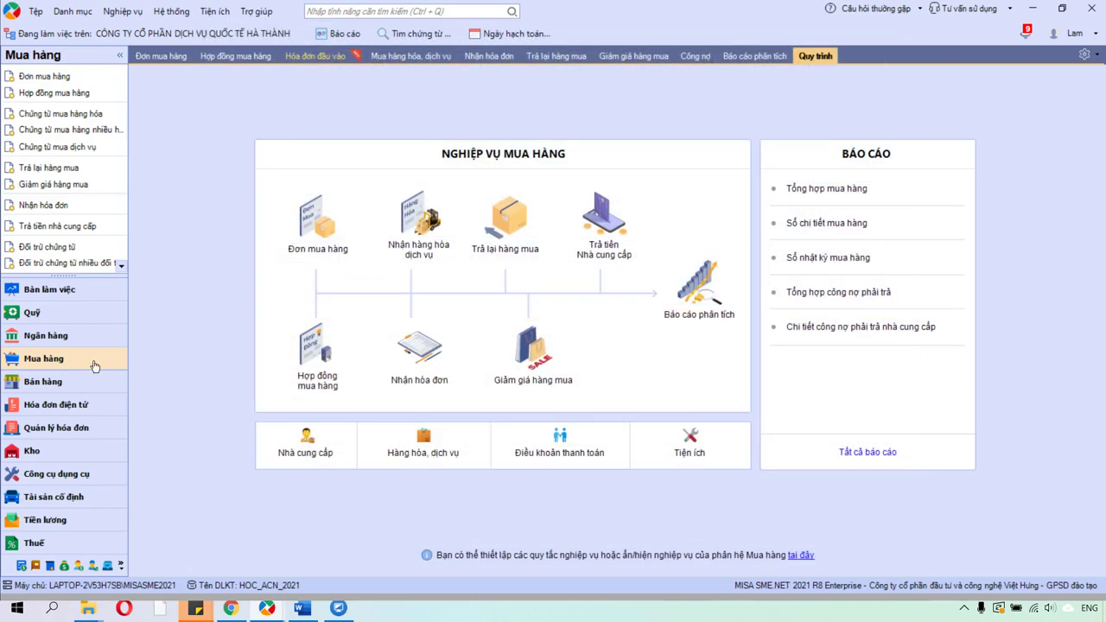
pyautogui.click(57, 474)
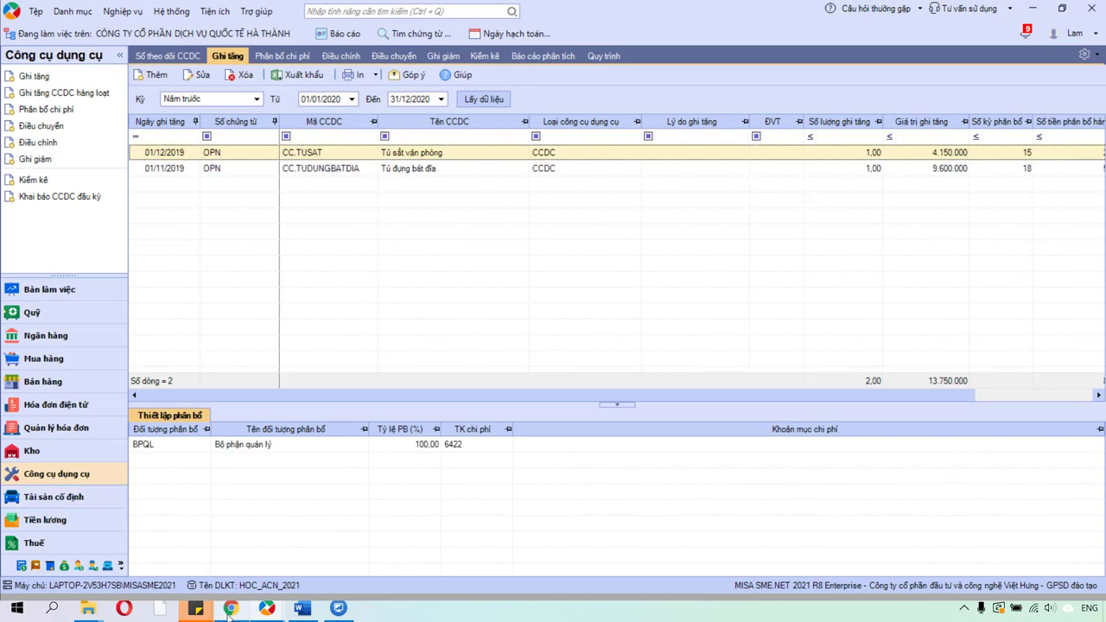
pyautogui.click(230, 610)
pyautogui.click(147, 13)
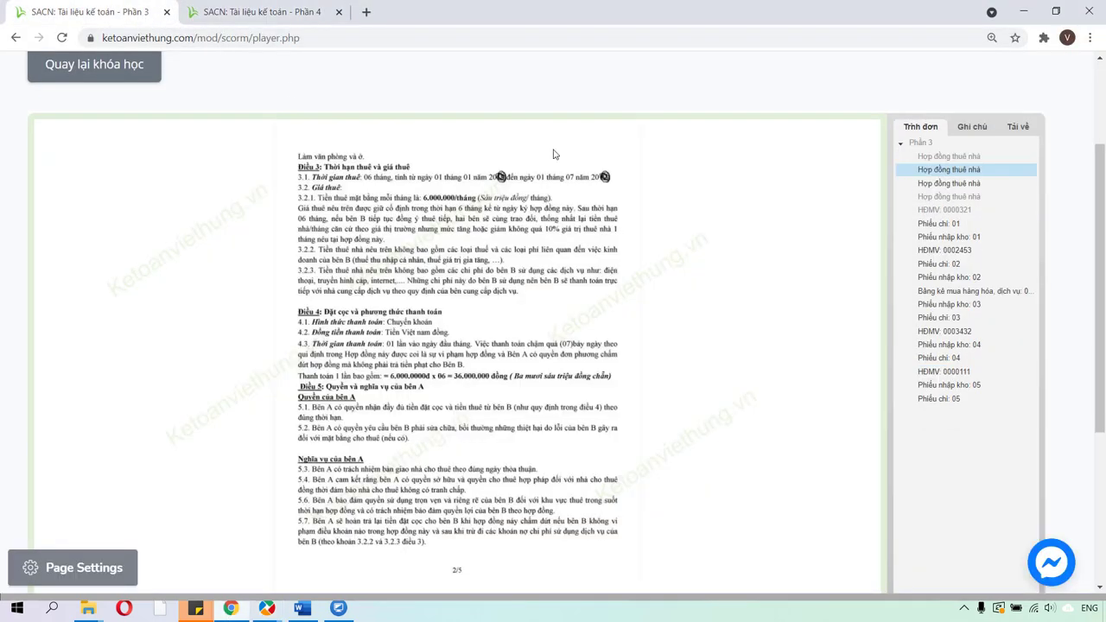
# Read the lease contract's first page and note: allocate from 02/01 over 6 months, then return to MISA.
pyautogui.scroll(2, 950, 346)
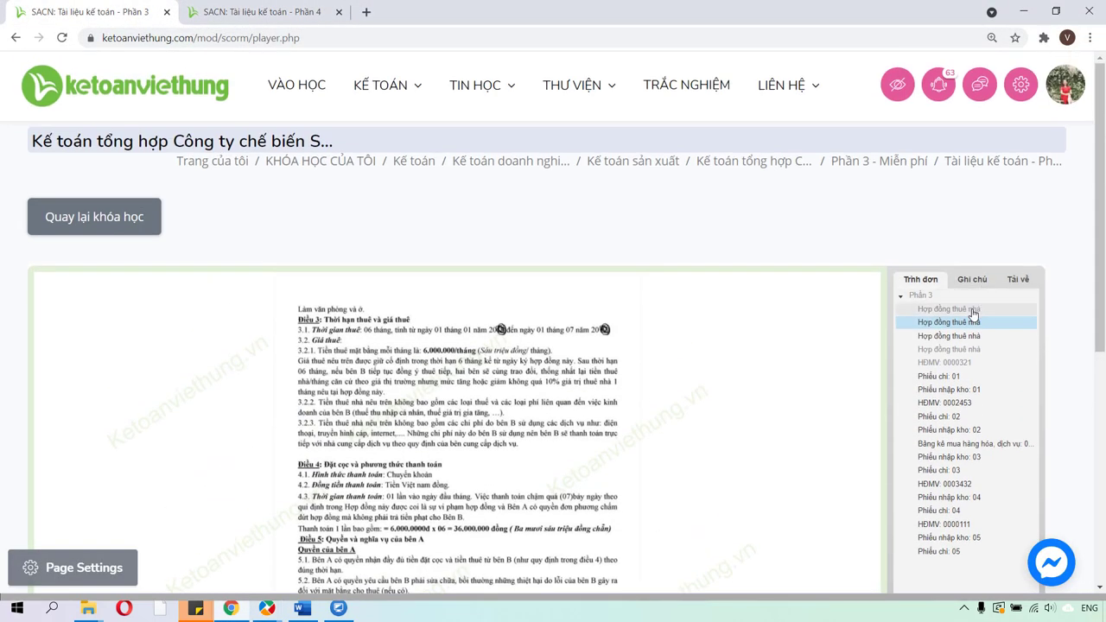
pyautogui.click(966, 311)
pyautogui.click(854, 296)
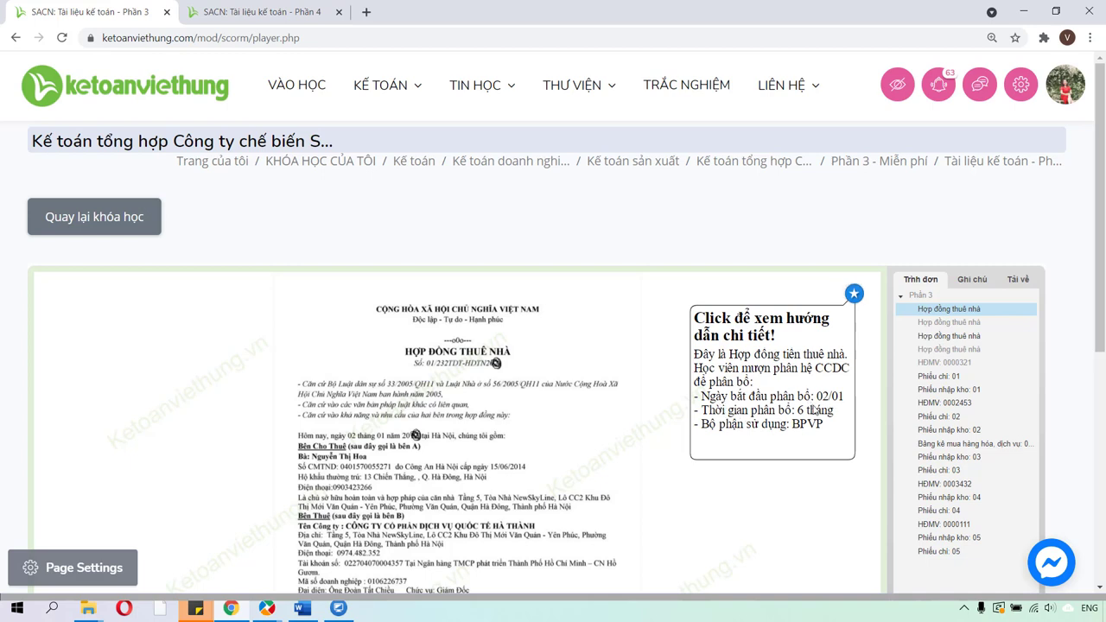
pyautogui.moveTo(275, 610)
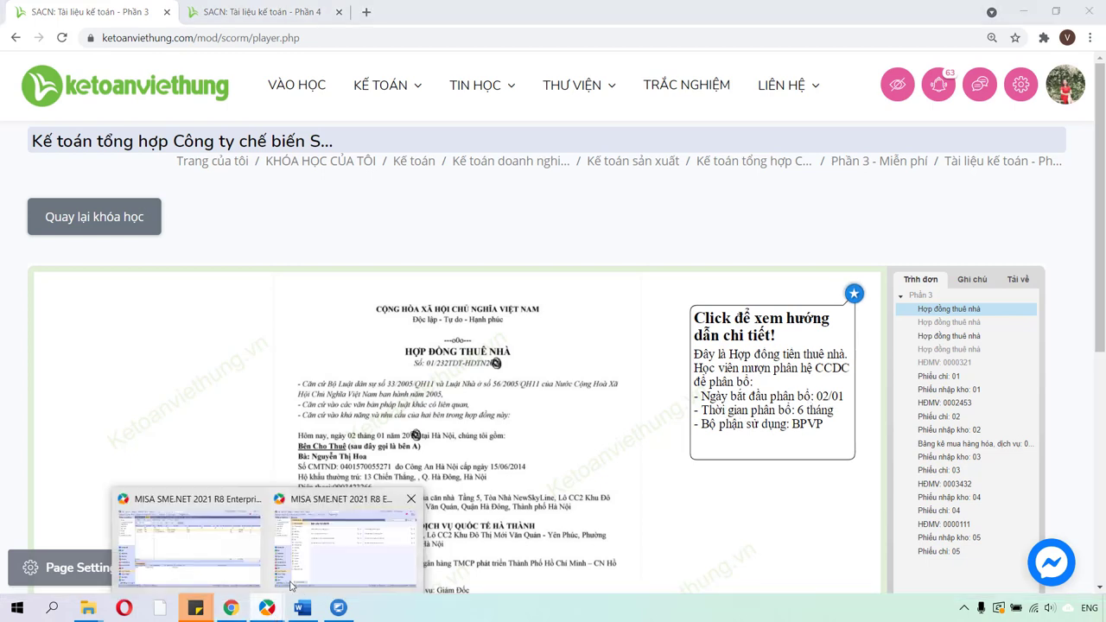
pyautogui.click(223, 546)
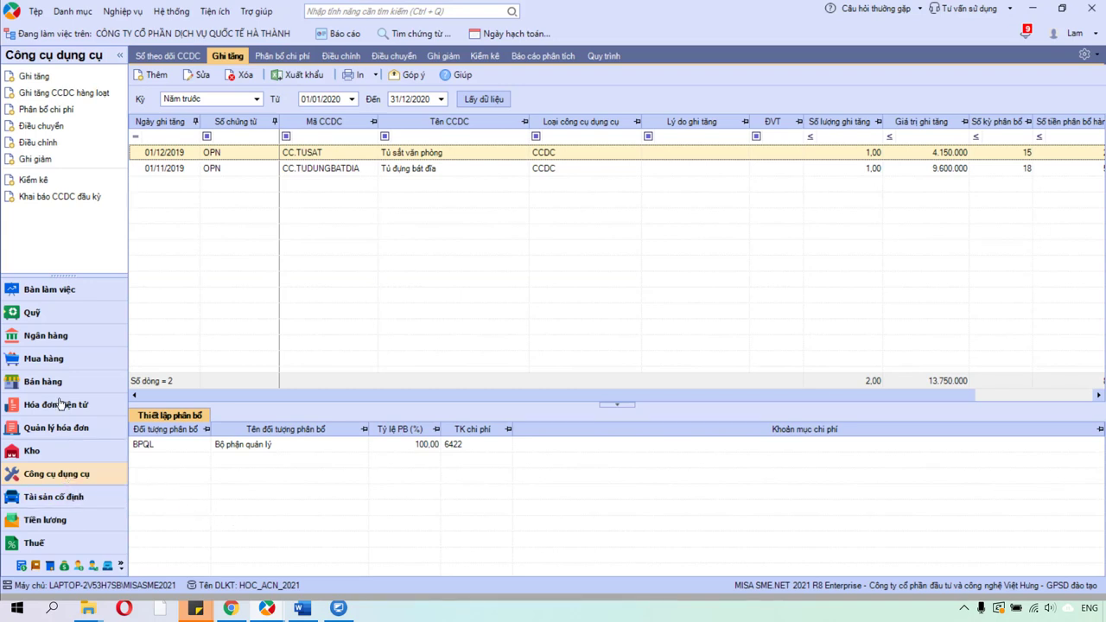
# Start a Ghi tăng CCDC hàng loạt form and open the picker for purchase-voucher tools.
pyautogui.click(74, 96)
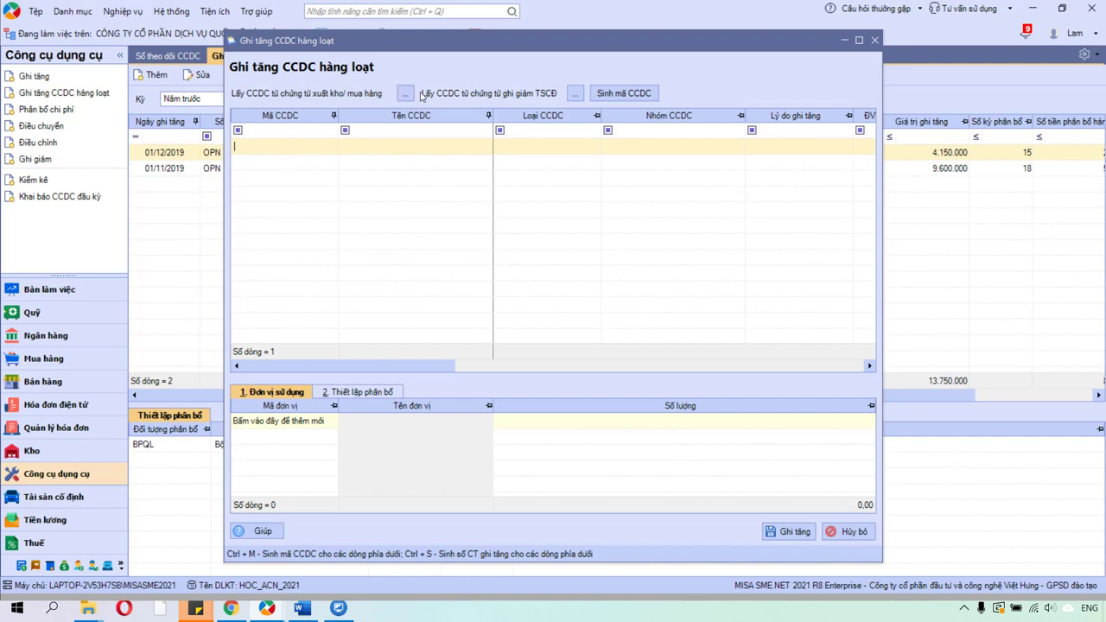
pyautogui.click(405, 95)
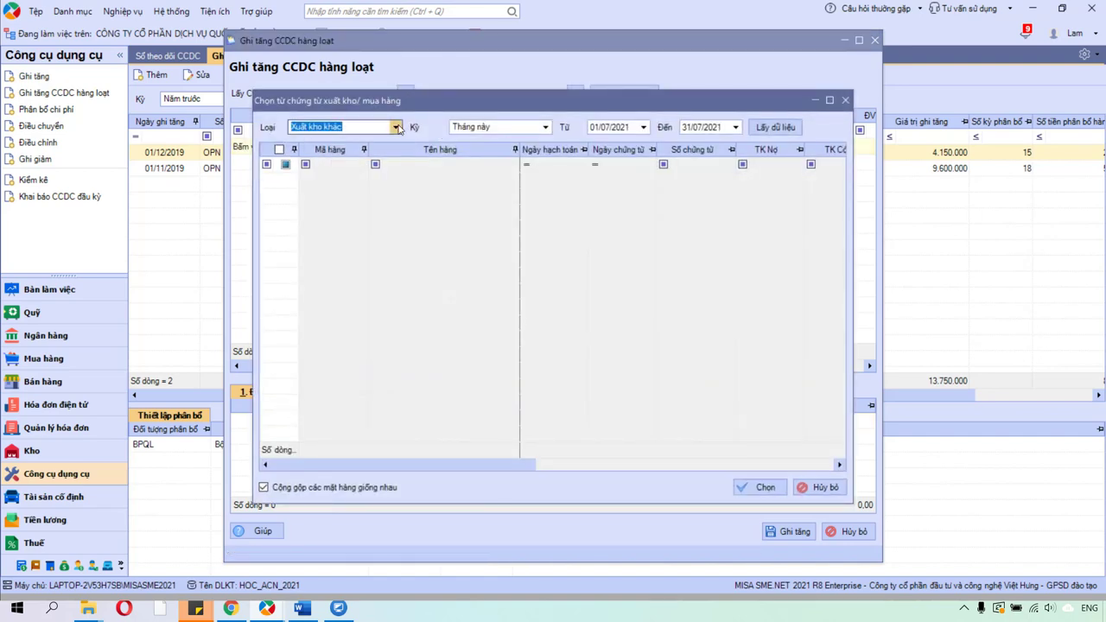
# Set the picker's voucher type to Mua hàng không qua kho.
pyautogui.click(395, 127)
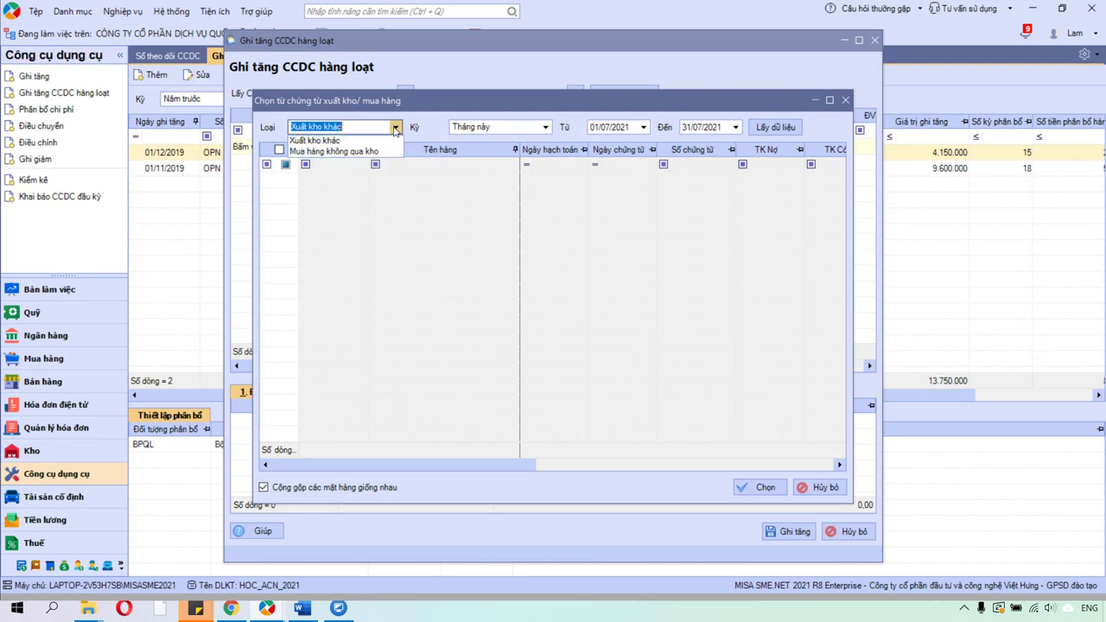
pyautogui.click(396, 129)
pyautogui.click(395, 133)
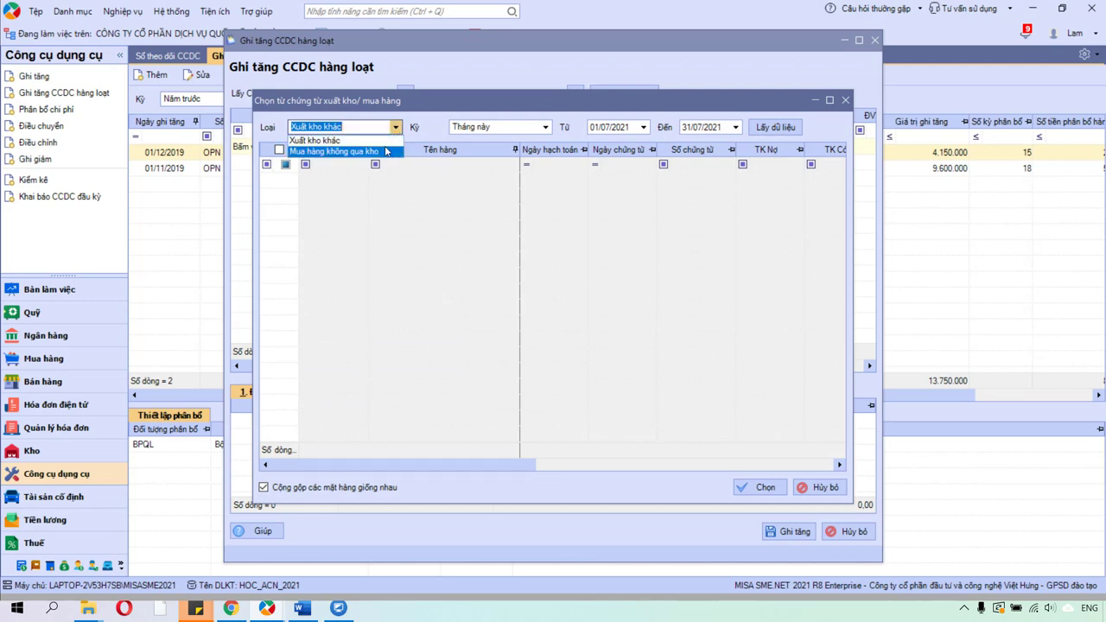
pyautogui.click(385, 151)
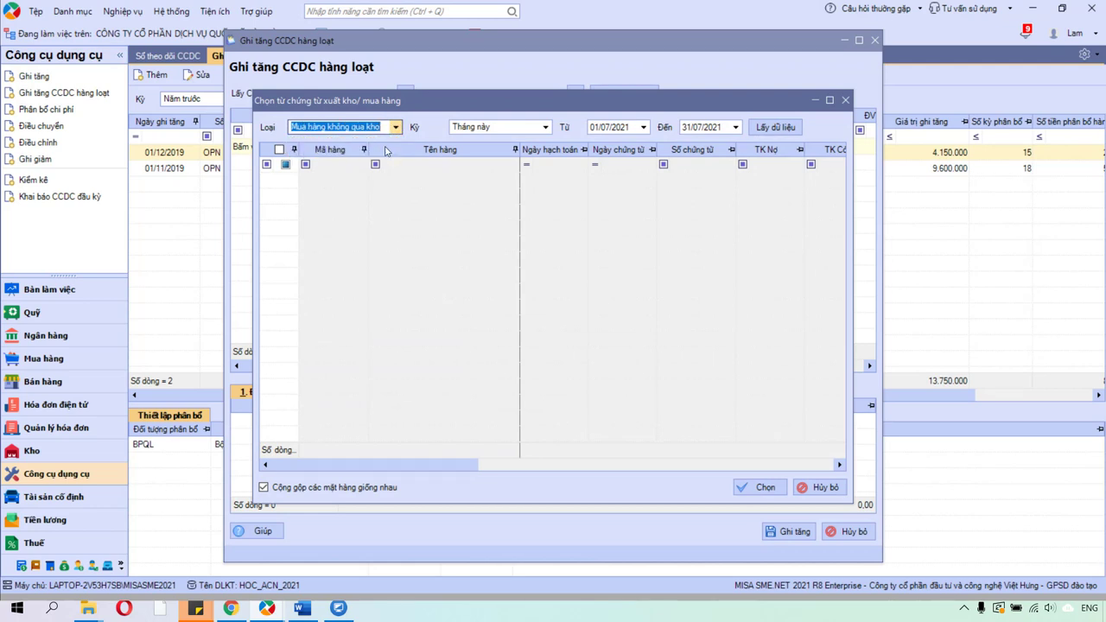
# Set the period to Năm nay (01/01–31/12/2021) and load the vouchers, showing MH00001.
pyautogui.click(548, 130)
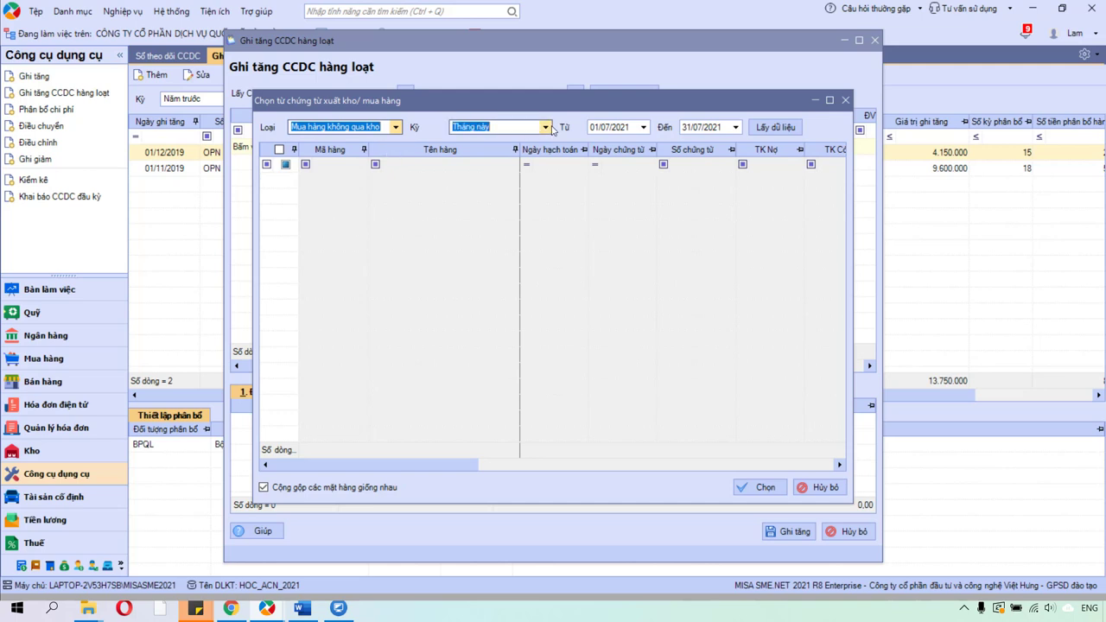
pyautogui.click(546, 128)
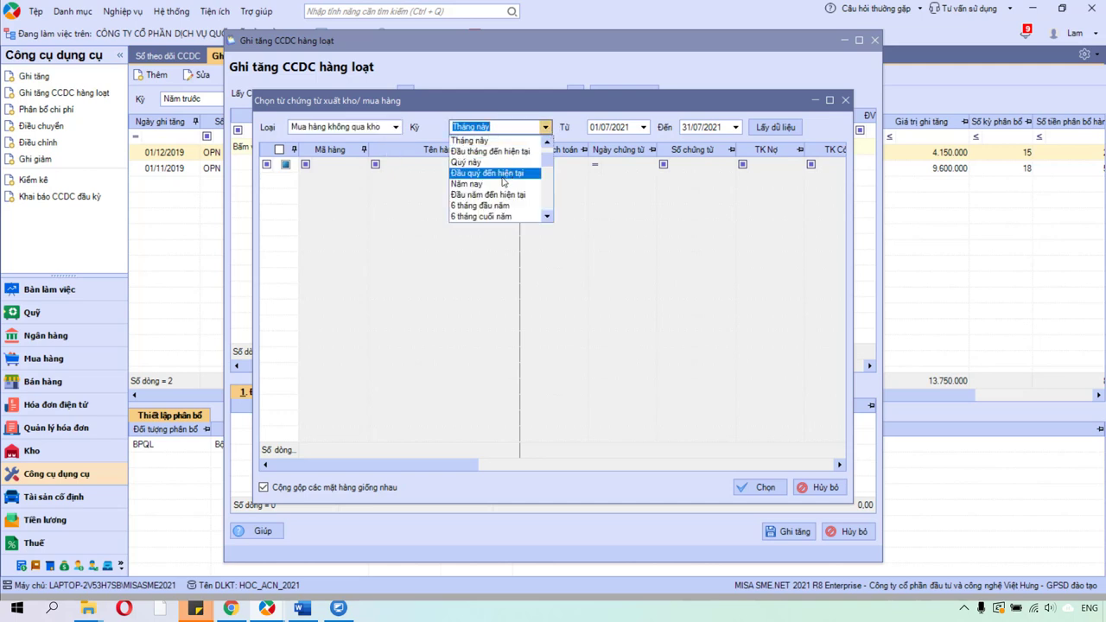
pyautogui.click(500, 184)
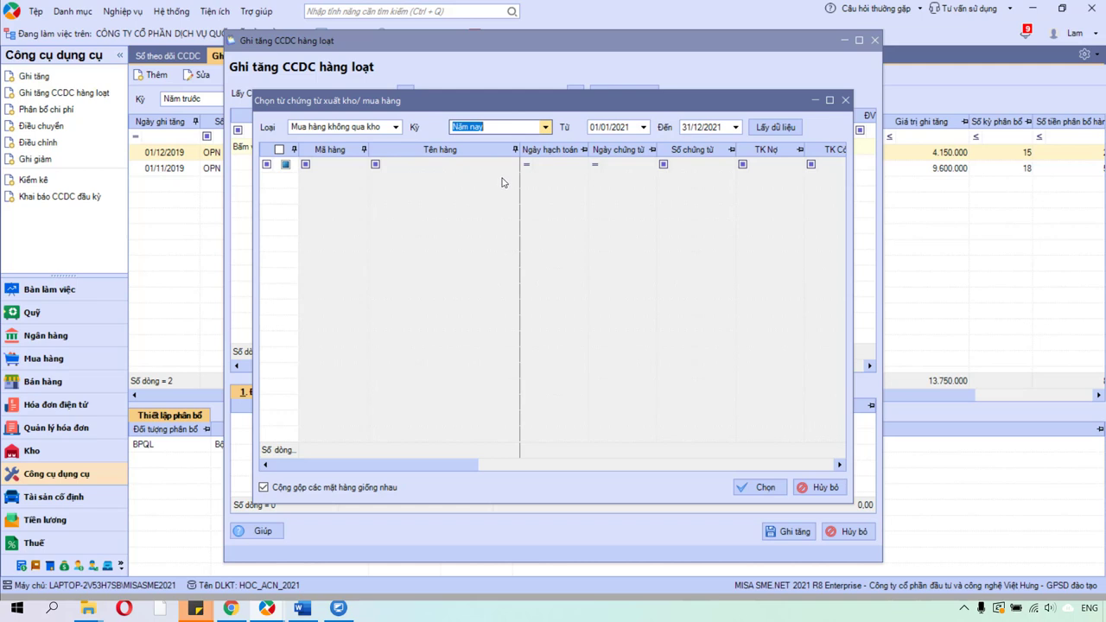
pyautogui.write('1')
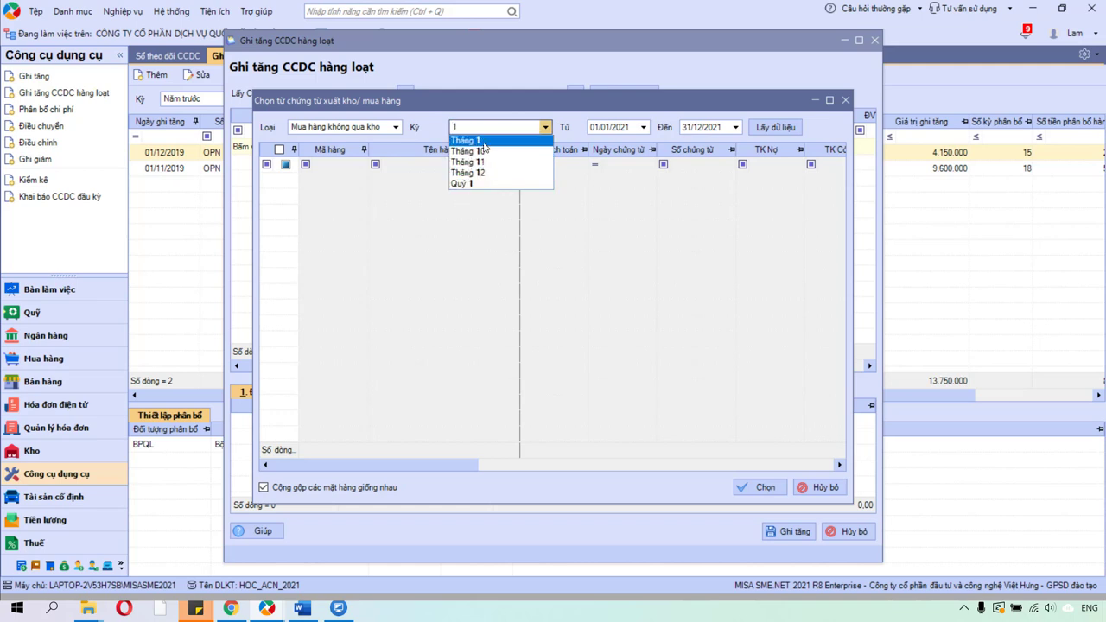
pyautogui.click(484, 143)
pyautogui.click(545, 128)
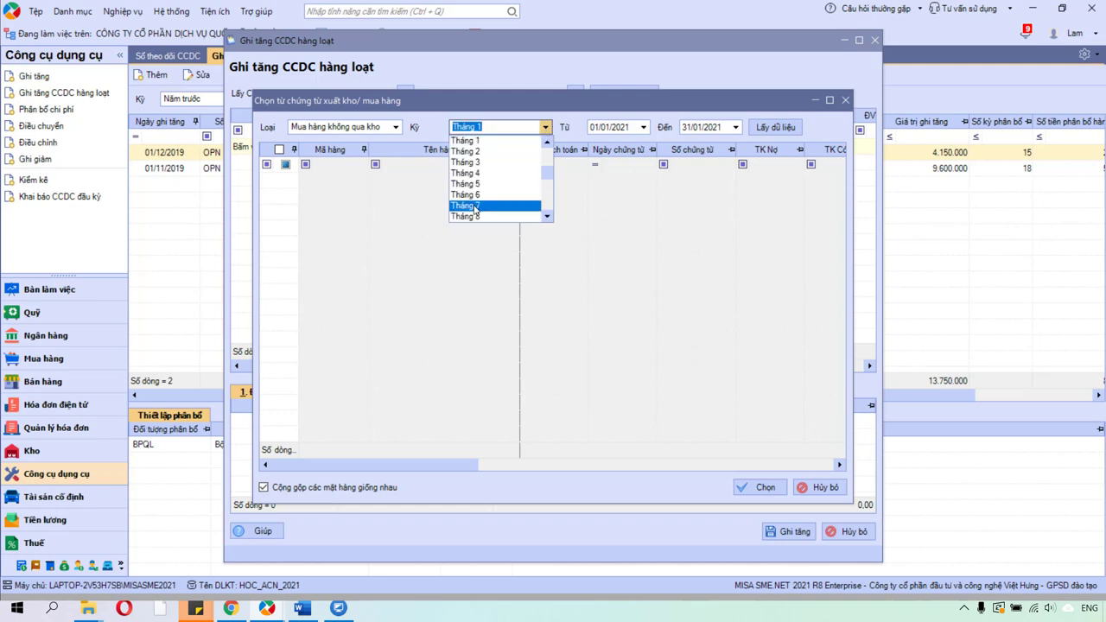
pyautogui.write('nay')
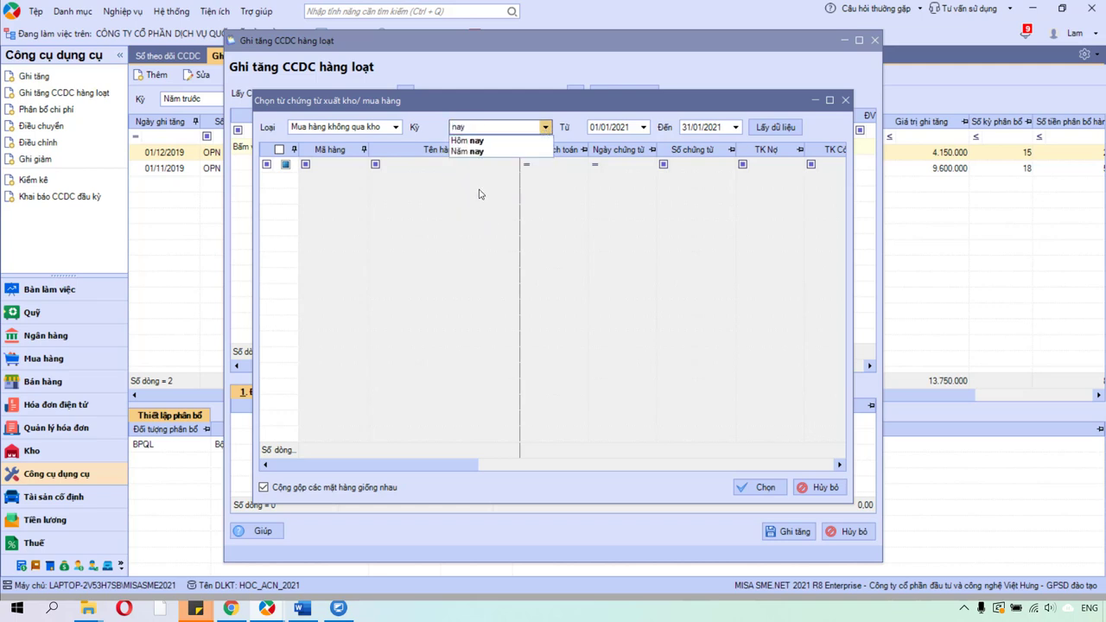
pyautogui.click(464, 152)
pyautogui.click(775, 128)
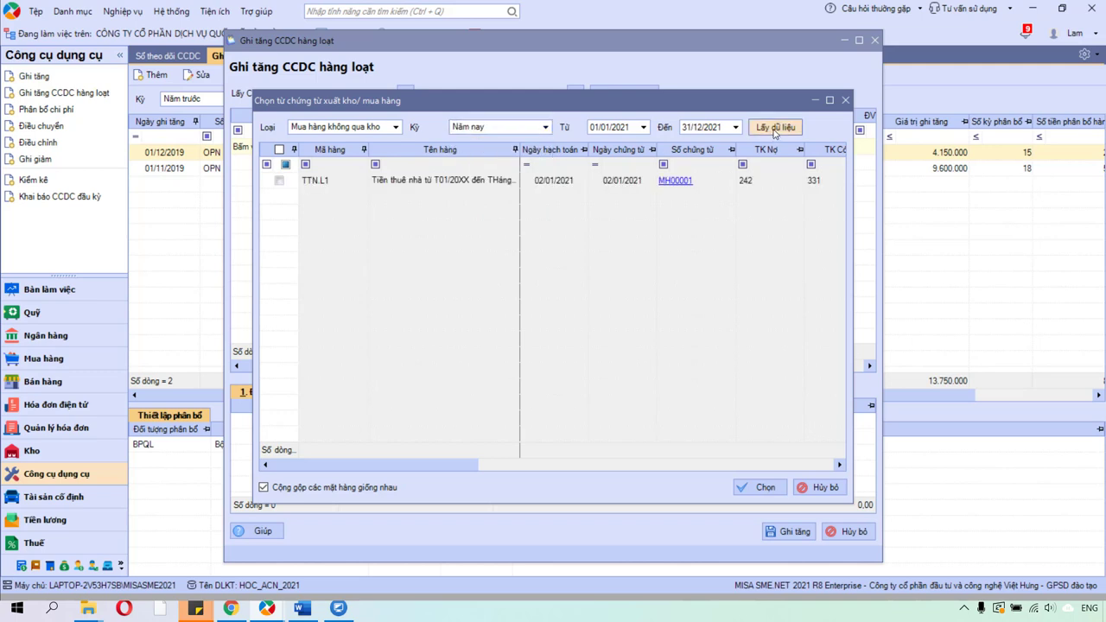
# Tick the TTN.L1 rent line from MH00001, filter TK Nợ to 242, and import it with Chọn.
pyautogui.click(779, 130)
pyautogui.click(279, 180)
pyautogui.click(775, 127)
pyautogui.click(279, 181)
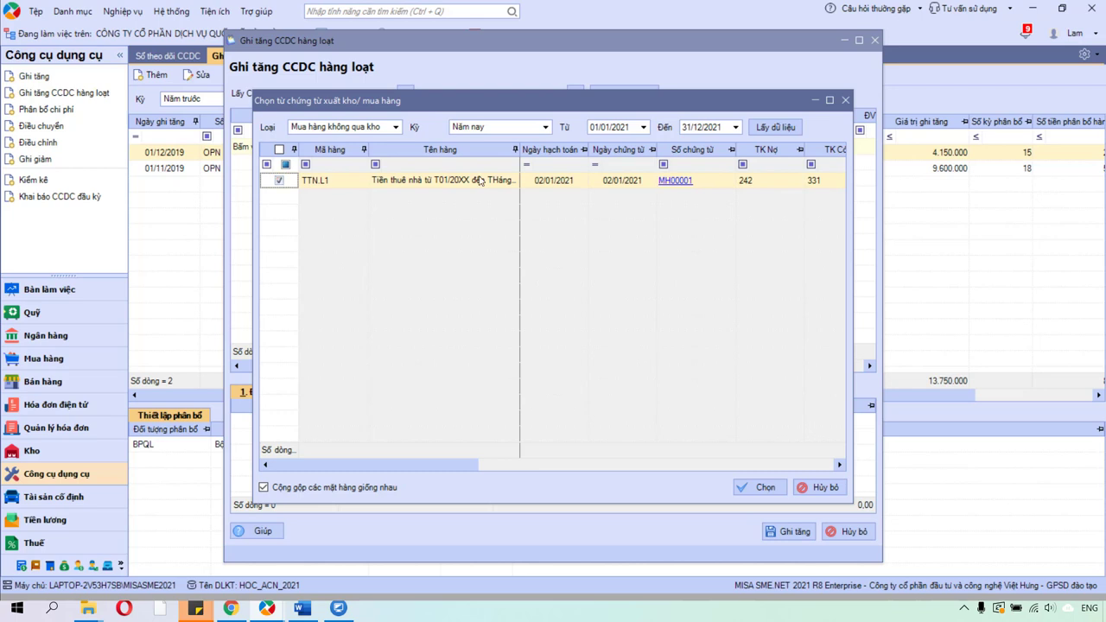
pyautogui.click(785, 166)
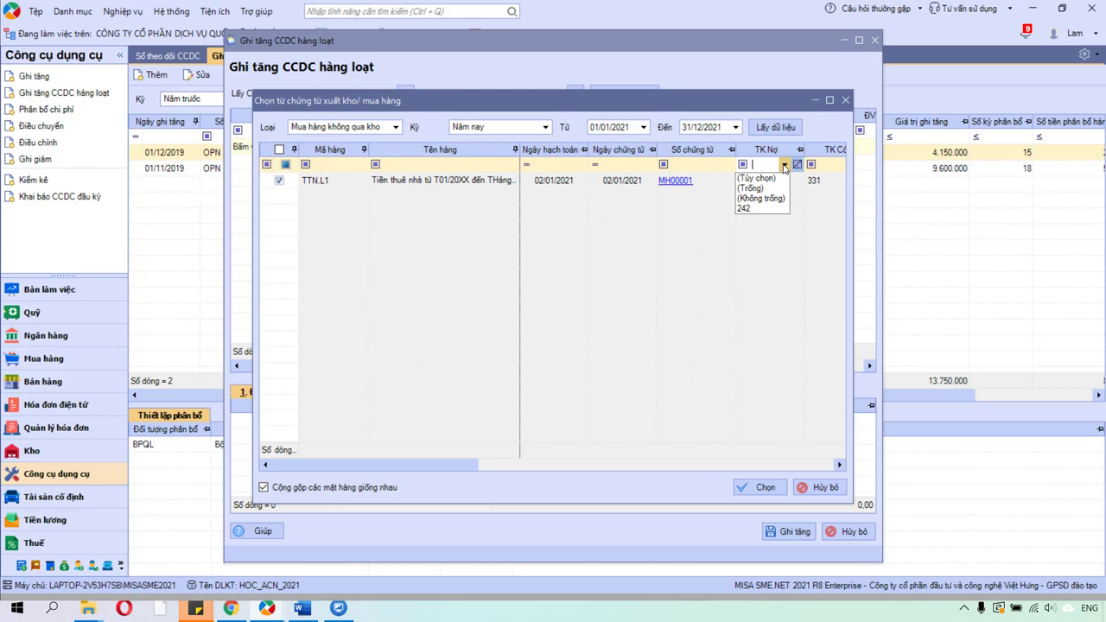
pyautogui.click(759, 208)
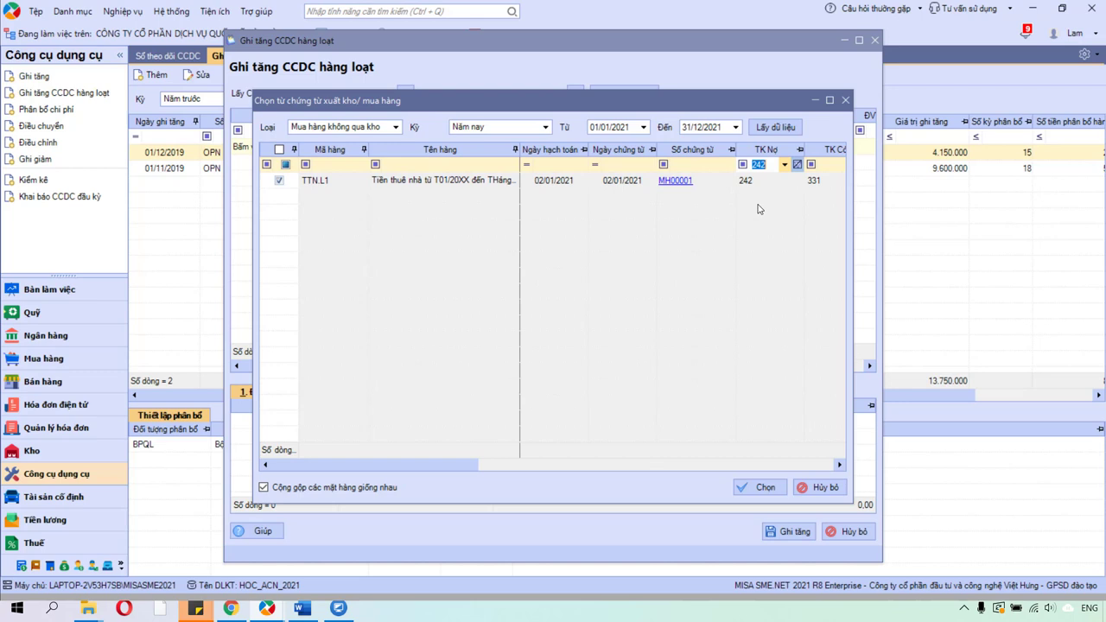
pyautogui.press('BackSpace')
pyautogui.click(784, 165)
pyautogui.click(752, 215)
pyautogui.click(279, 181)
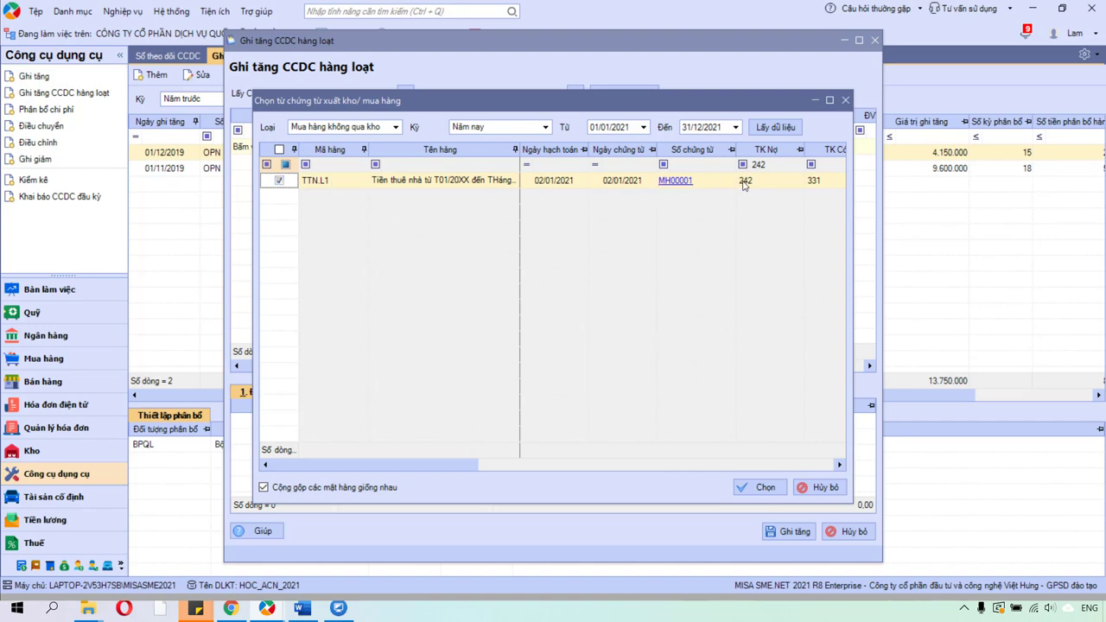
pyautogui.click(760, 489)
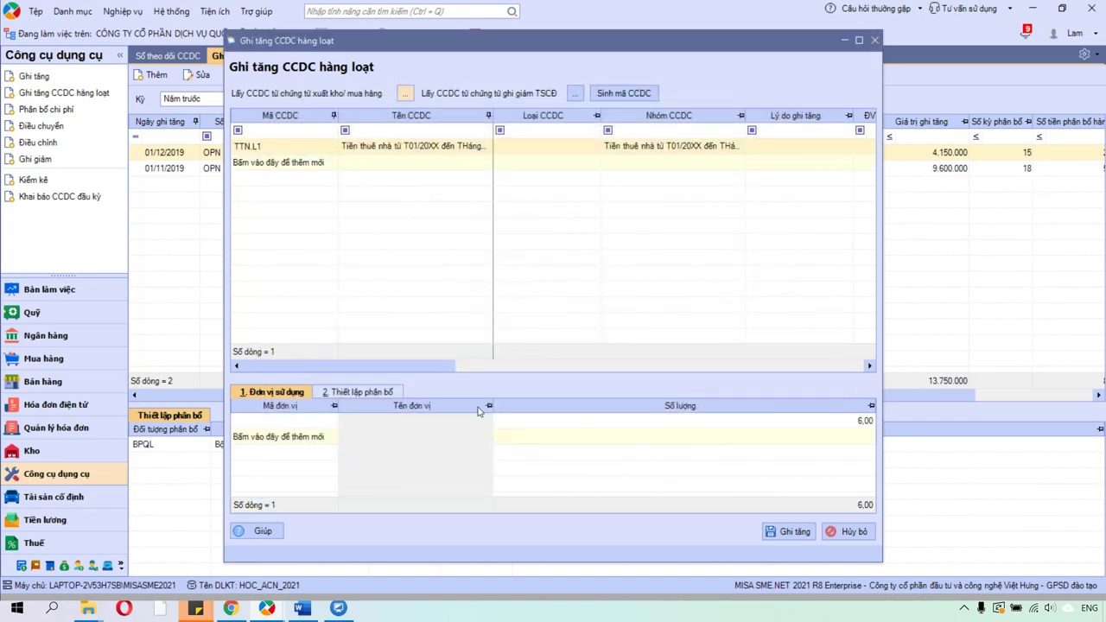
# Add a blank tool row, then delete it with Xóa dòng.
pyautogui.click(266, 166)
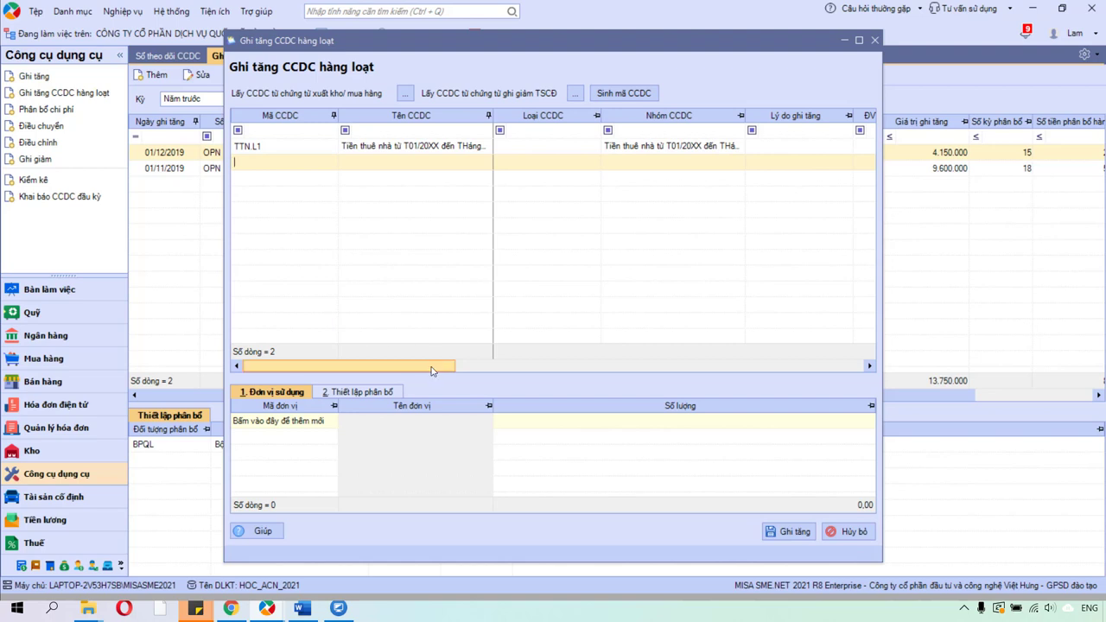
pyautogui.moveTo(432, 365); pyautogui.dragTo(717, 368)
pyautogui.click(524, 162)
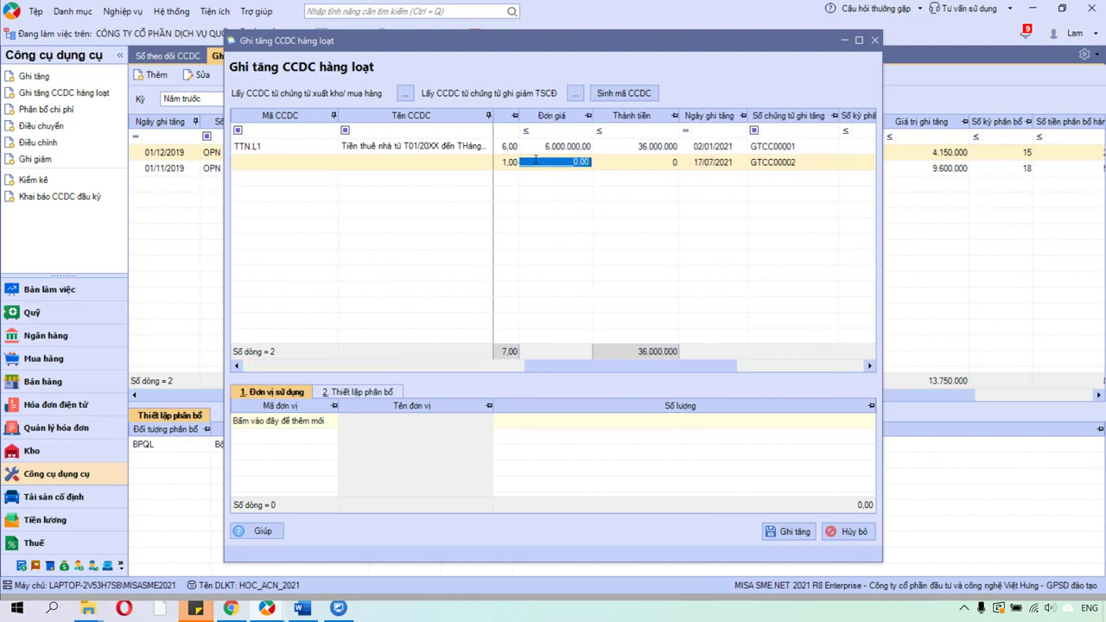
pyautogui.rightClick(535, 160)
pyautogui.click(590, 185)
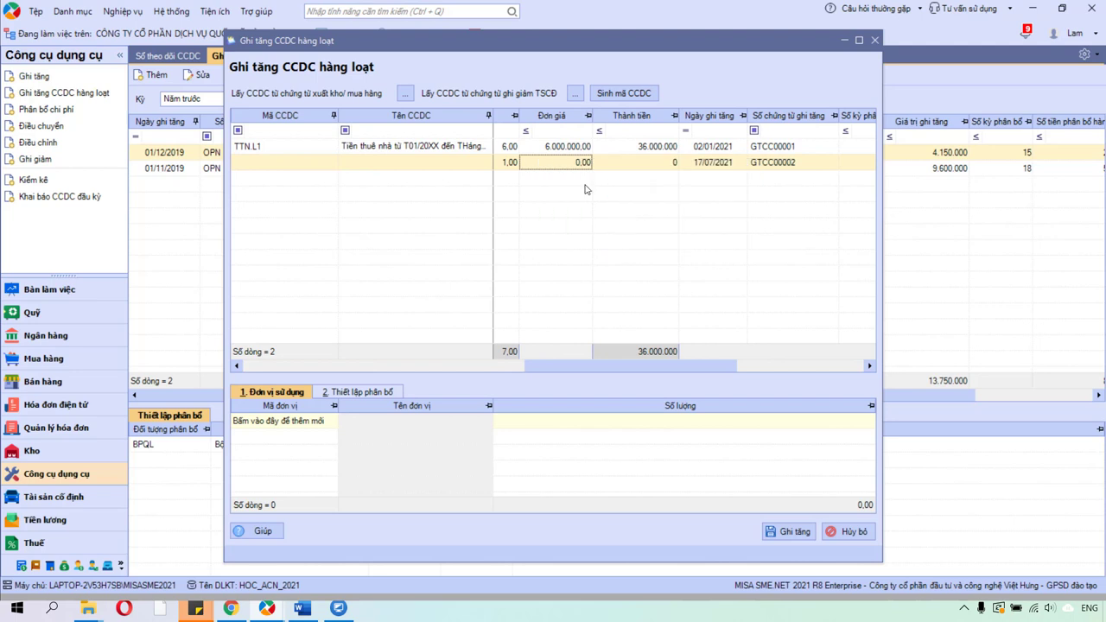
# Check TTN.L1's 02/01/2021 date, quantity 6 and 6.000.000 price, and set 6 allocation periods.
pyautogui.click(712, 149)
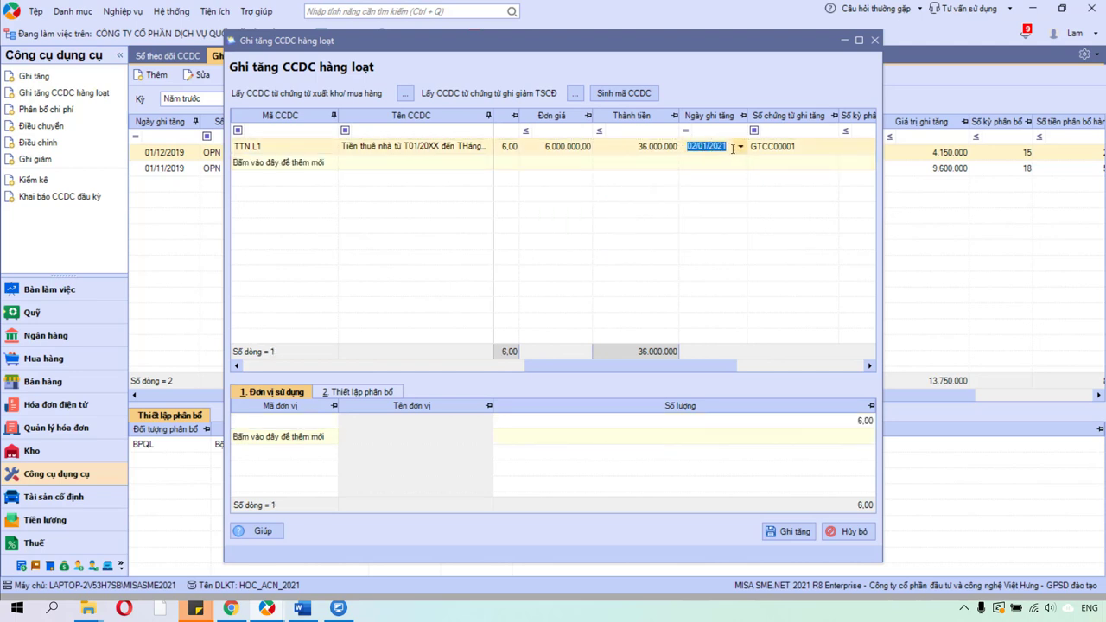
pyautogui.moveTo(729, 147); pyautogui.dragTo(681, 152)
pyautogui.click(510, 149)
pyautogui.click(602, 151)
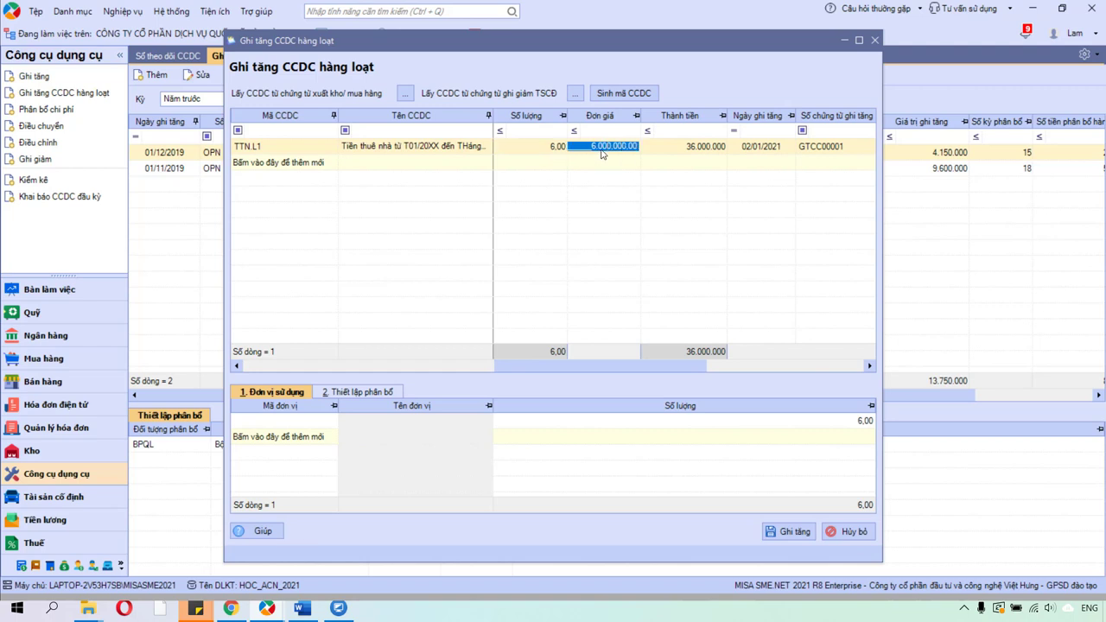
pyautogui.click(561, 152)
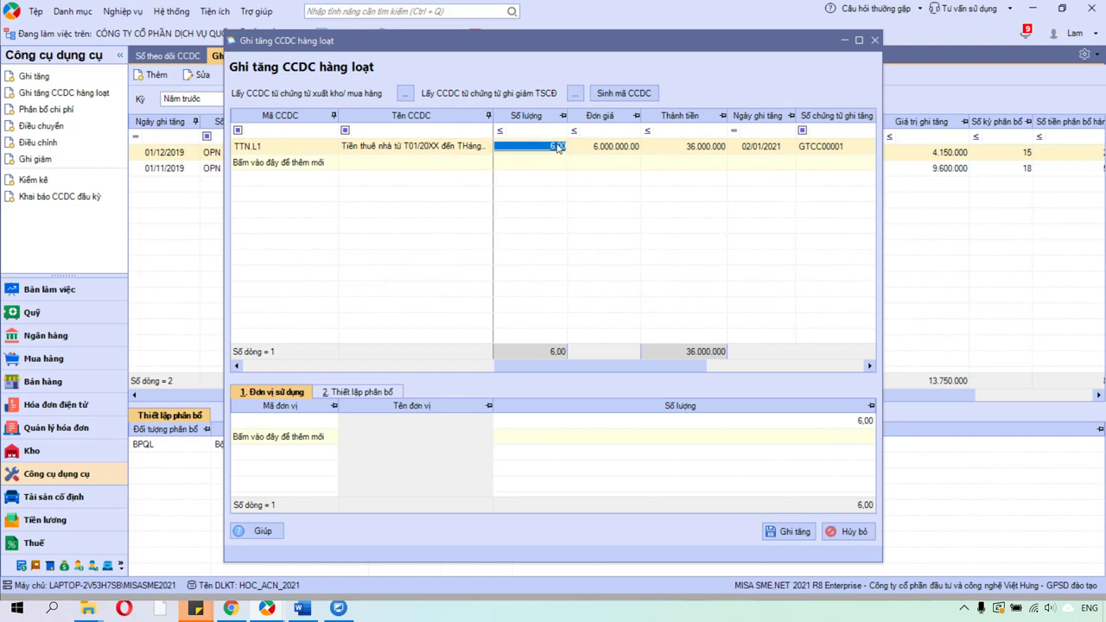
pyautogui.click(616, 151)
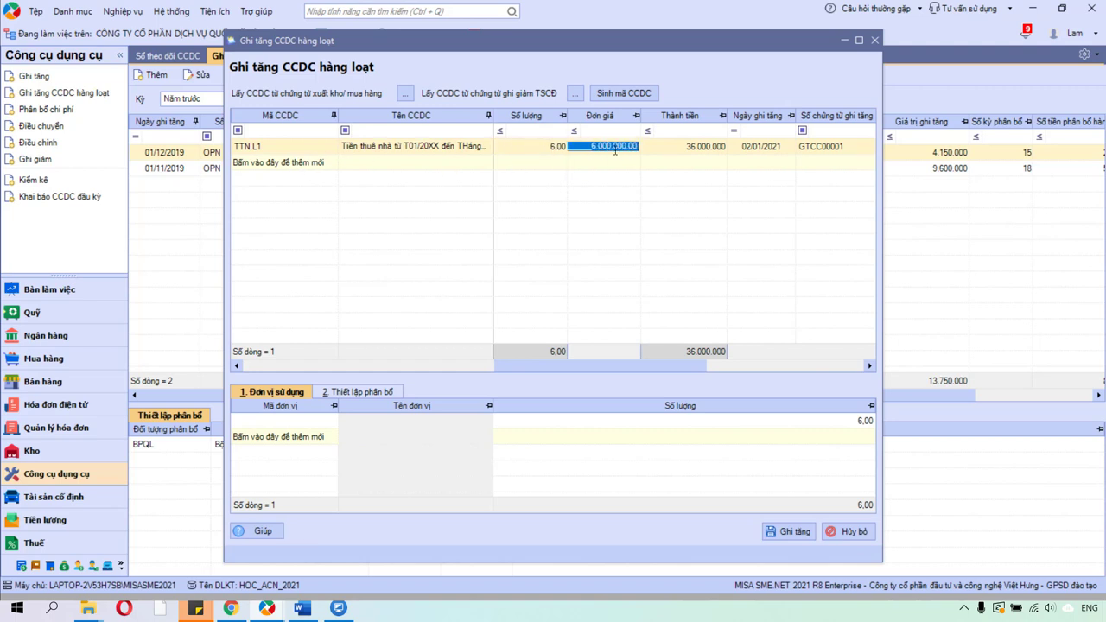
pyautogui.press('Tab')
pyautogui.press('Tab')
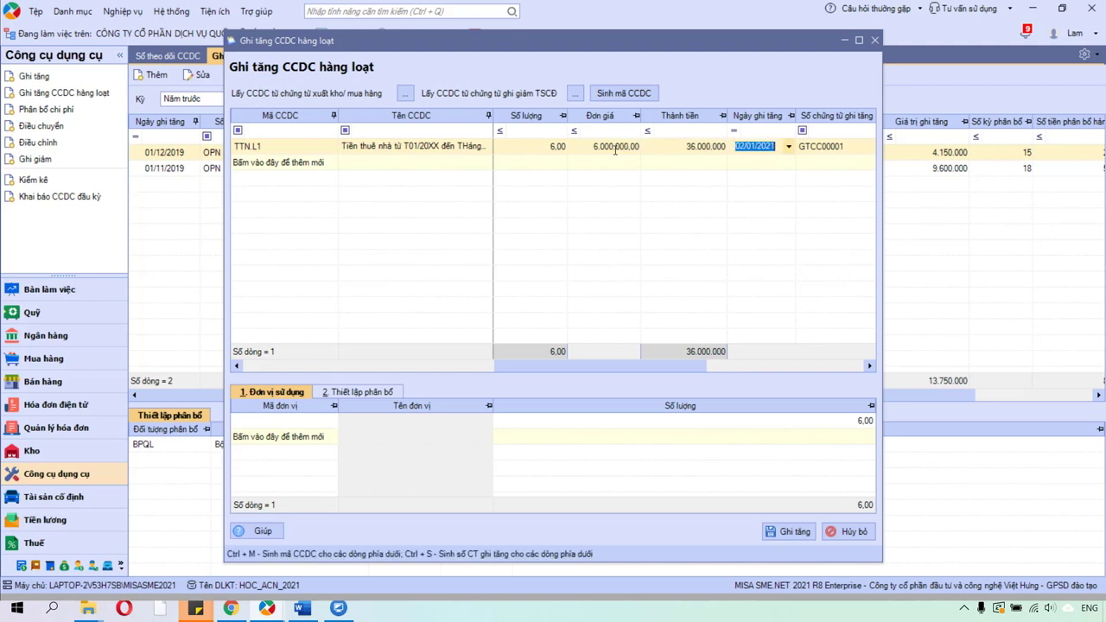
pyautogui.press('Tab')
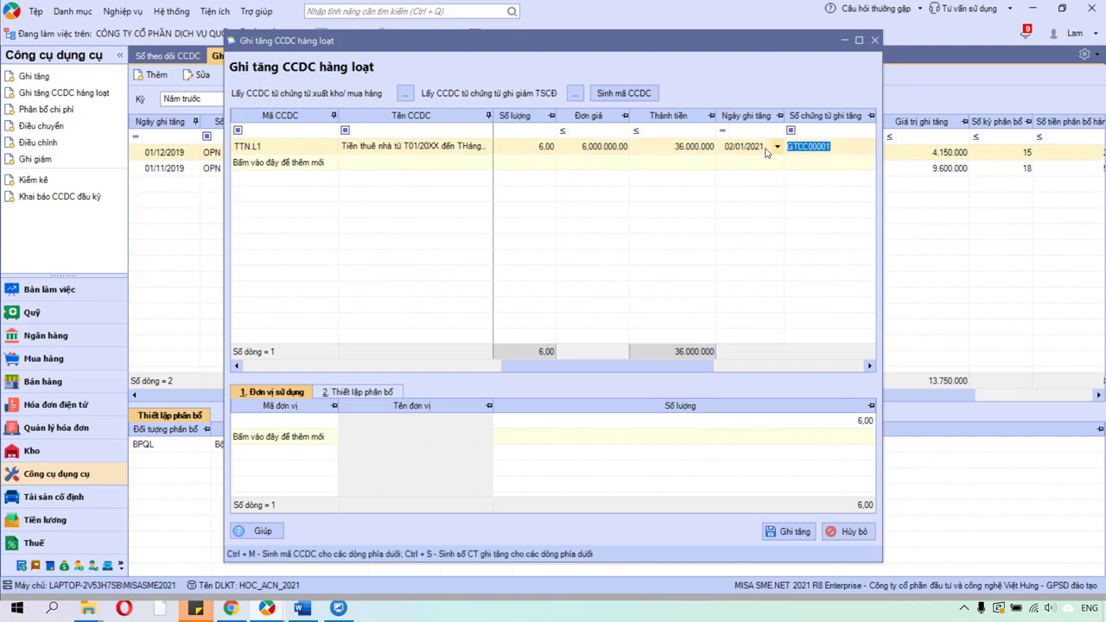
pyautogui.press('Tab')
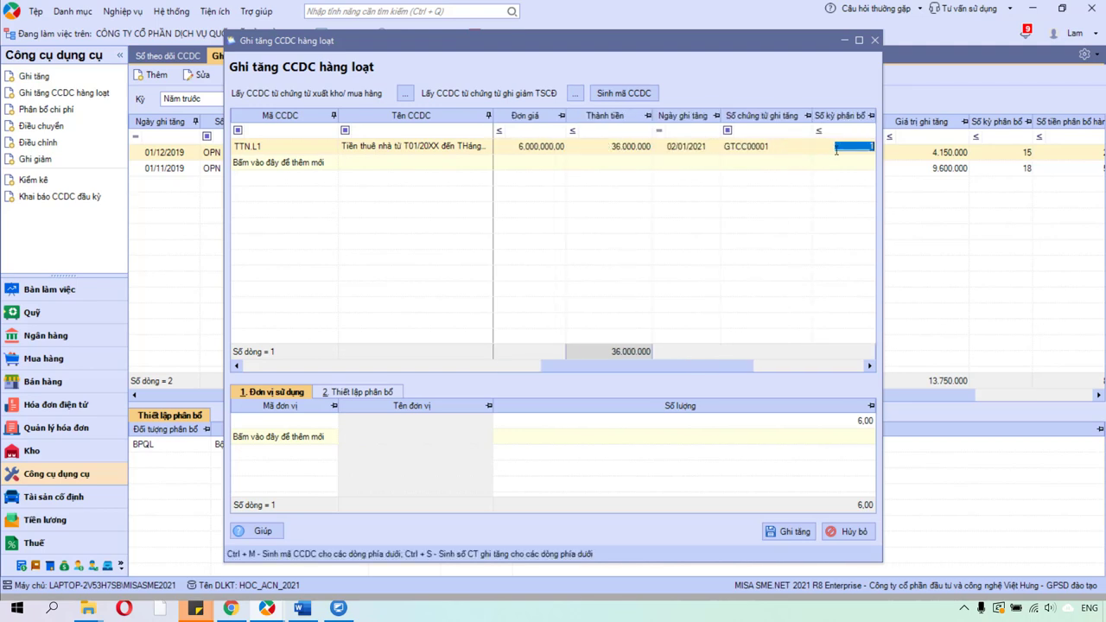
pyautogui.write('6')
pyautogui.press('Tab')
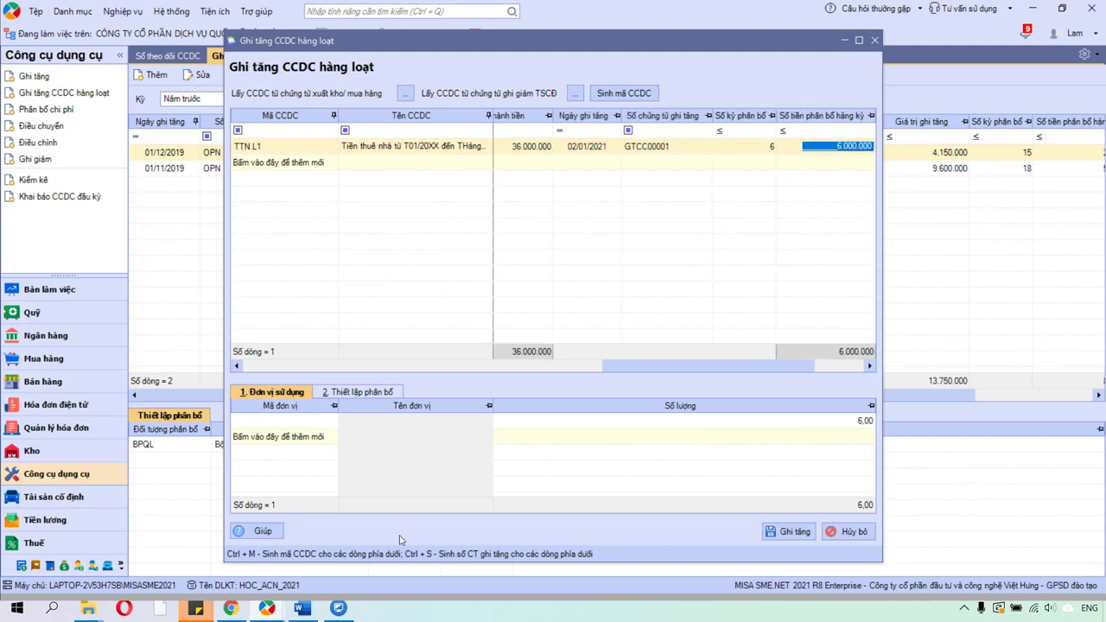
# Review the HDBank GBN 05/01 debit note for 36.000.000 in Phần 4, then return to MISA.
pyautogui.click(232, 608)
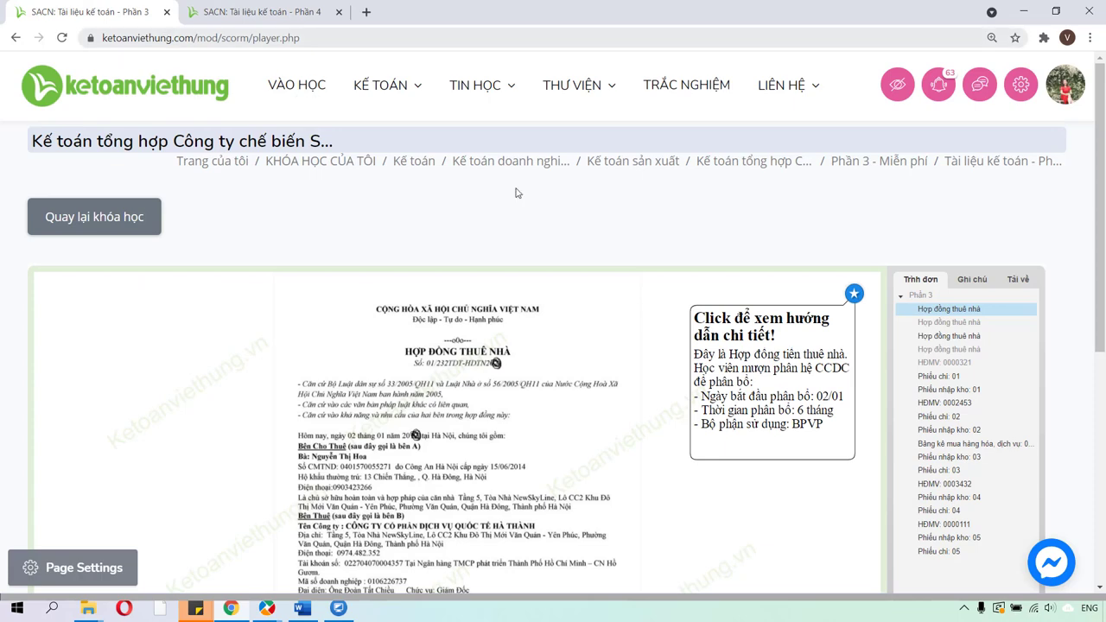
pyautogui.scroll(-2, 578, 440)
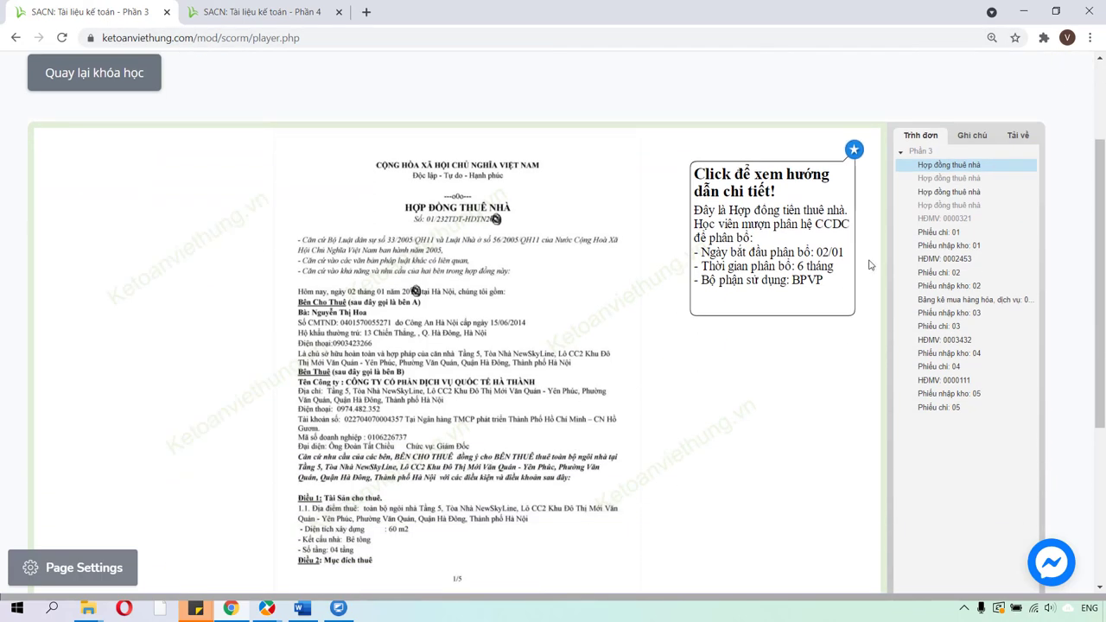
pyautogui.click(278, 11)
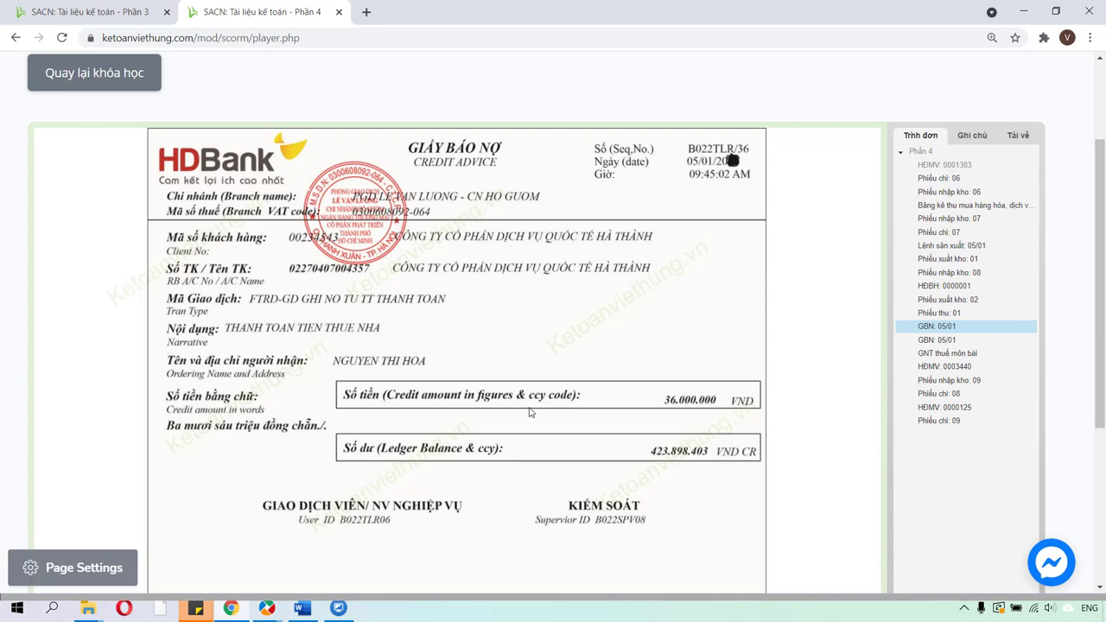
pyautogui.moveTo(268, 609)
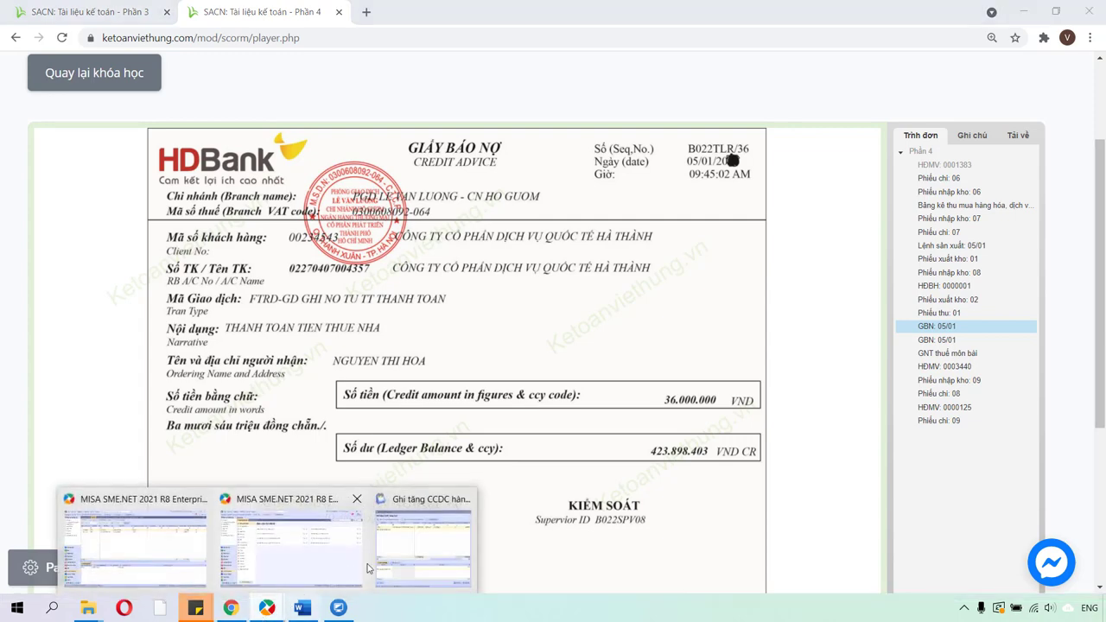
pyautogui.click(406, 549)
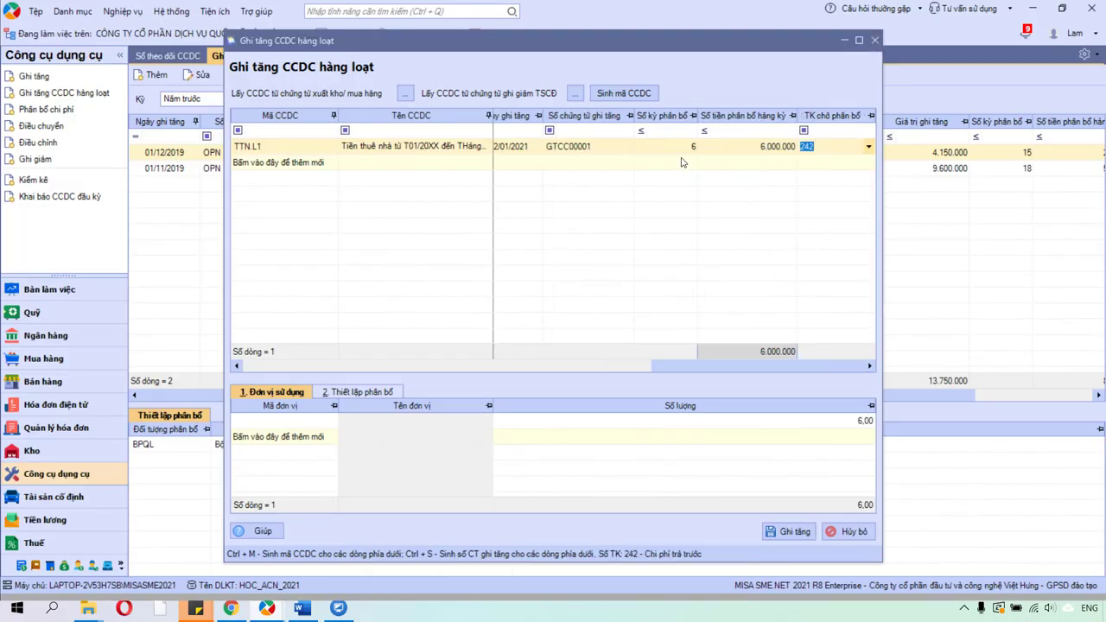
pyautogui.click(683, 147)
pyautogui.doubleClick(698, 147)
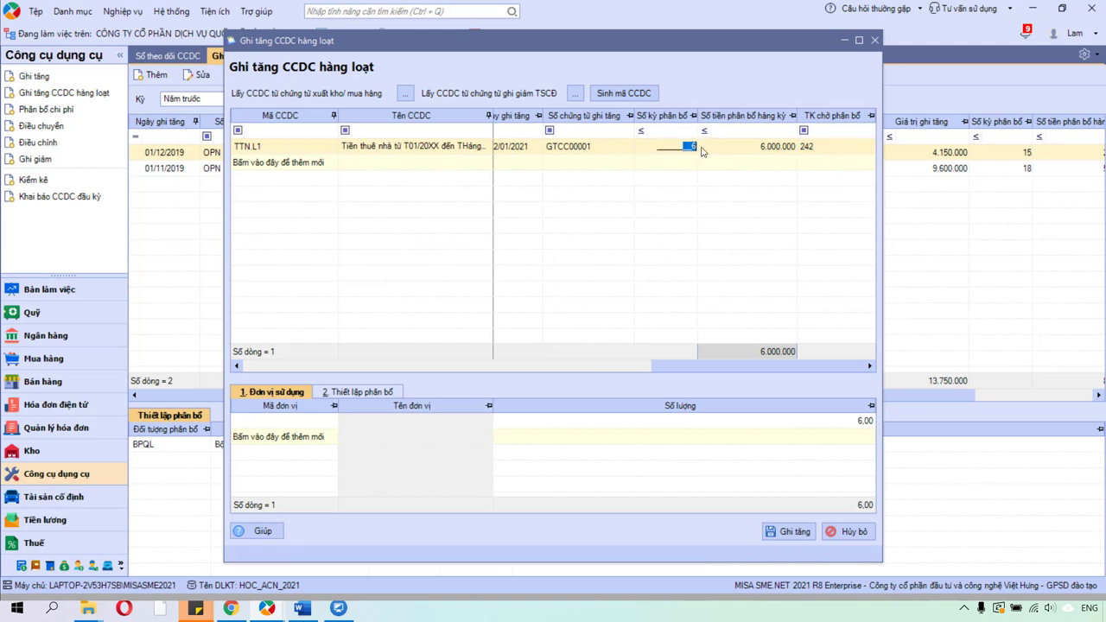
pyautogui.click(728, 148)
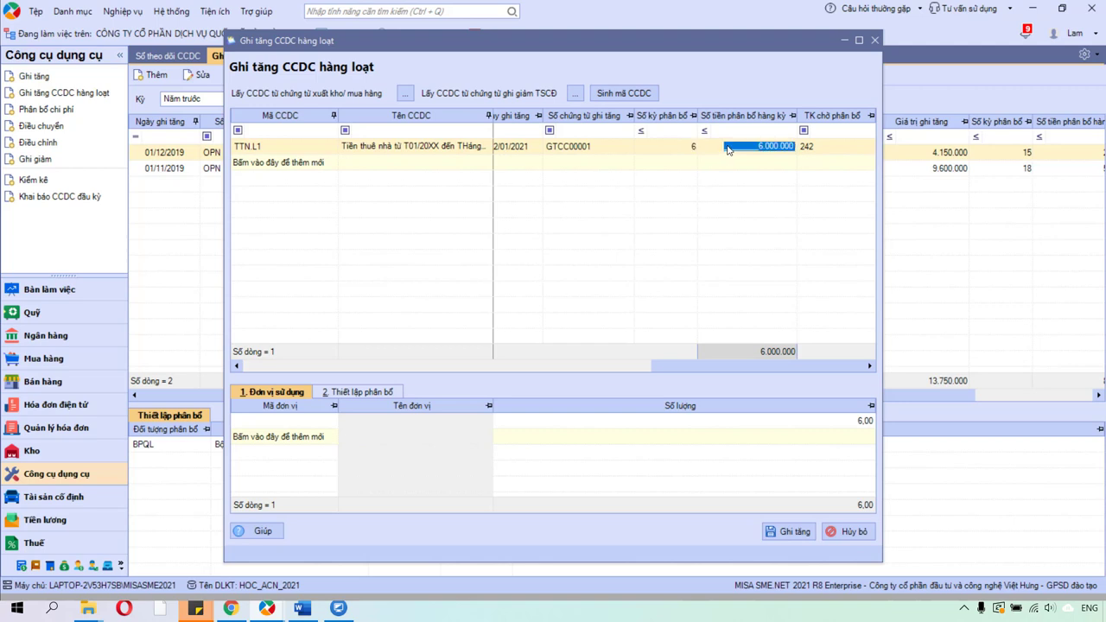
pyautogui.press('Return')
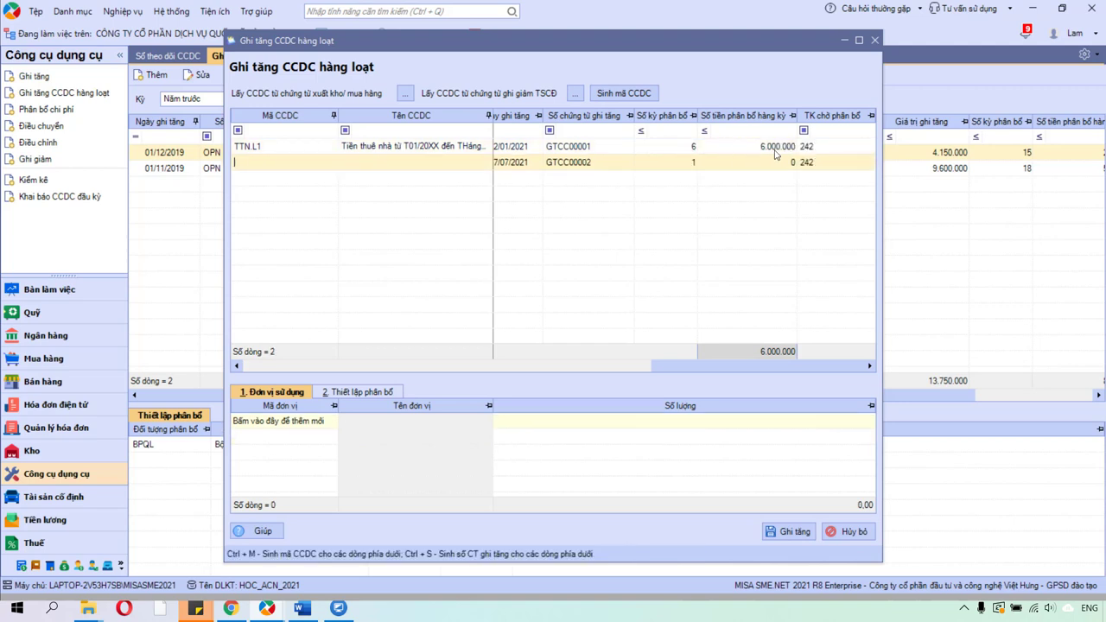
pyautogui.click(846, 145)
pyautogui.click(837, 145)
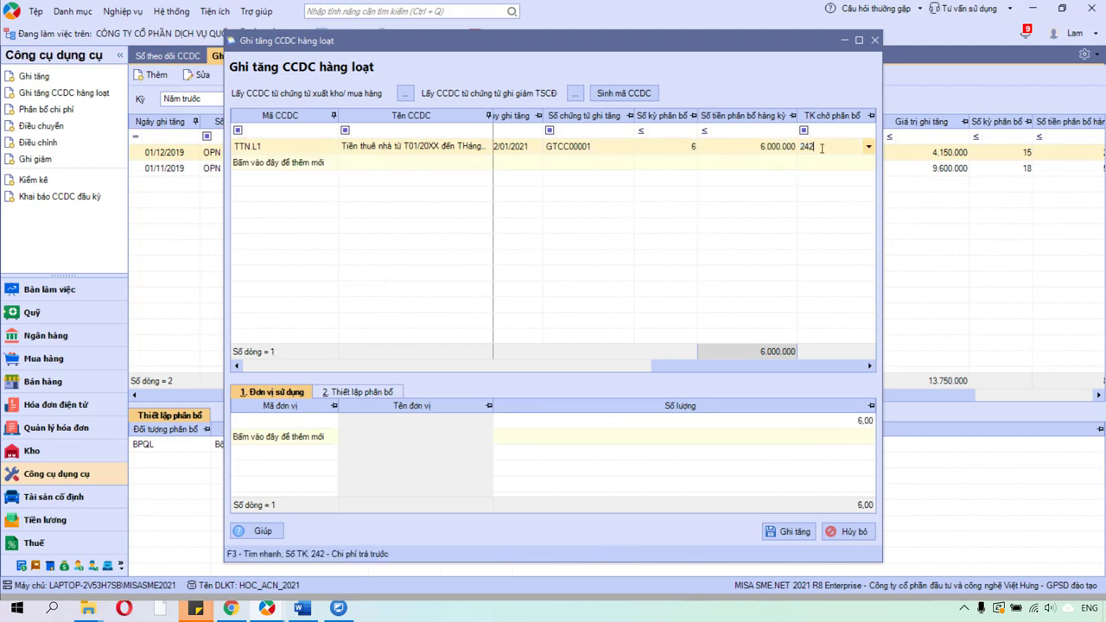
pyautogui.moveTo(821, 148); pyautogui.dragTo(802, 150)
pyautogui.click(304, 408)
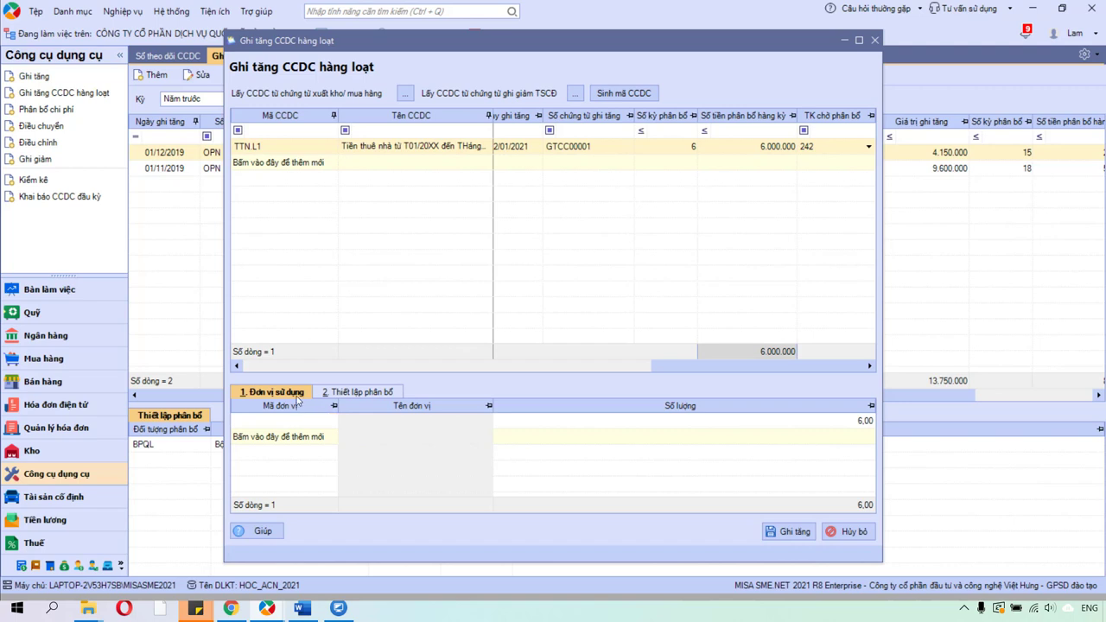
# Assign BPQL as the using unit and confirm 100% allocation to expense account 6422.
pyautogui.click(330, 422)
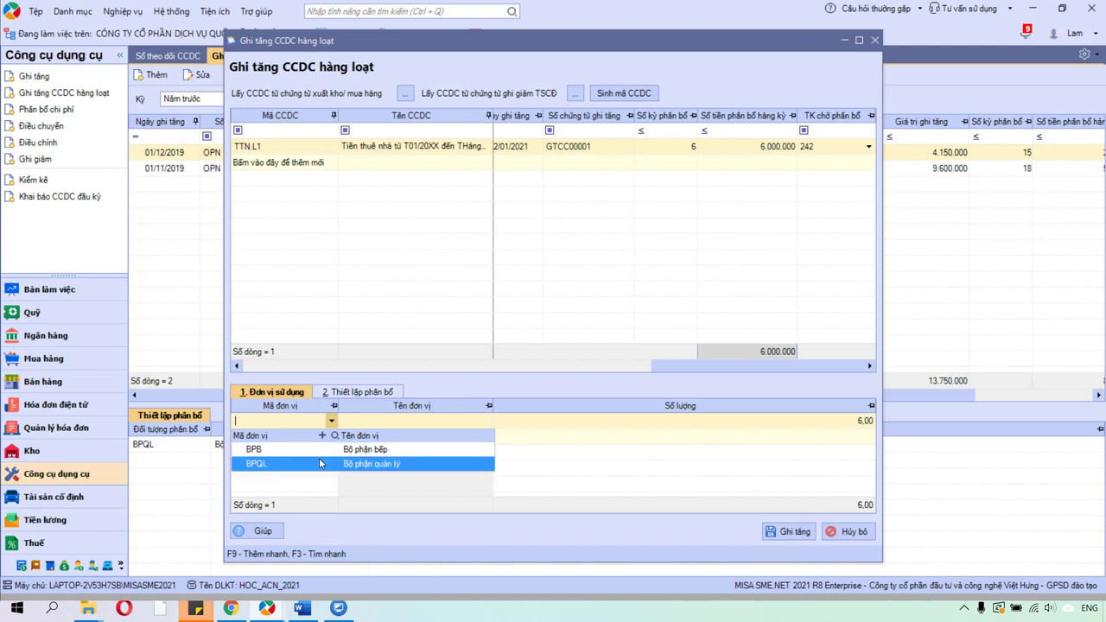
pyautogui.click(320, 464)
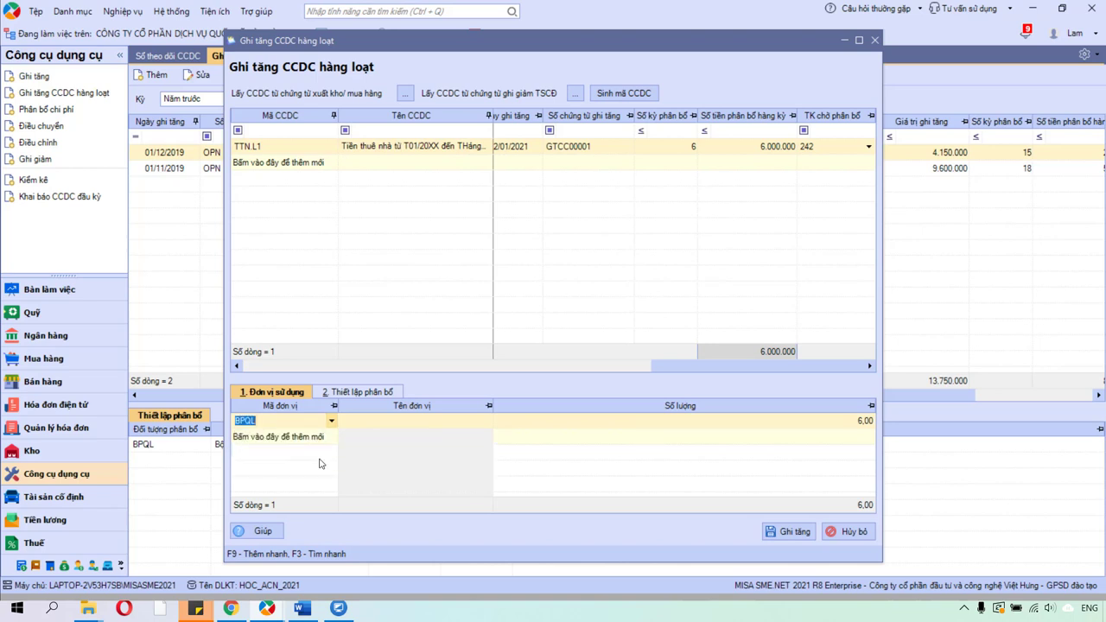
pyautogui.click(362, 393)
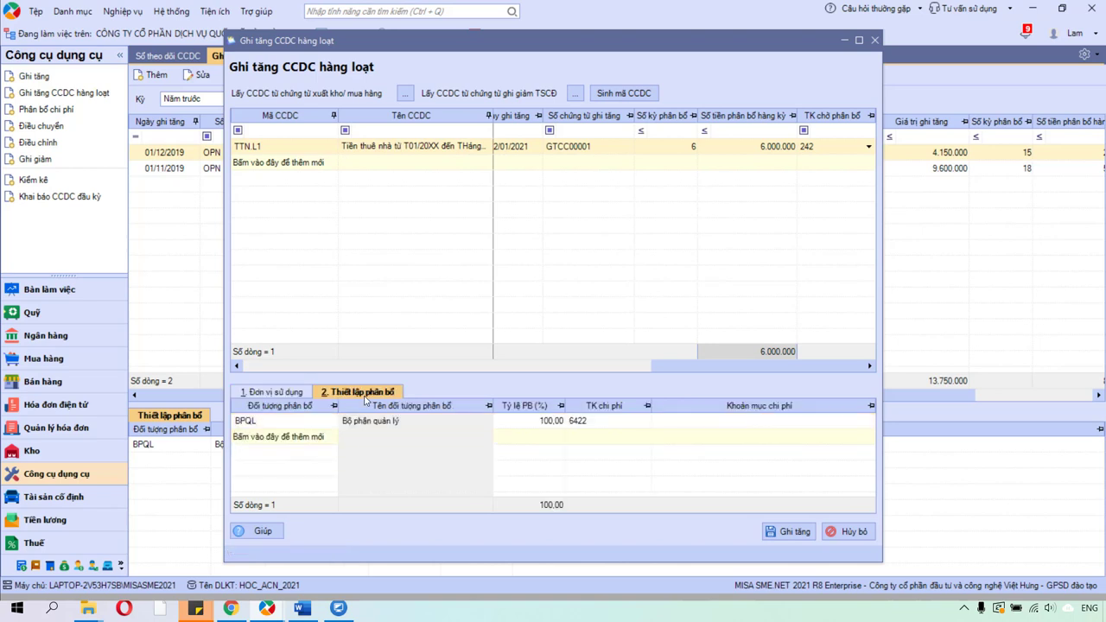
pyautogui.click(600, 422)
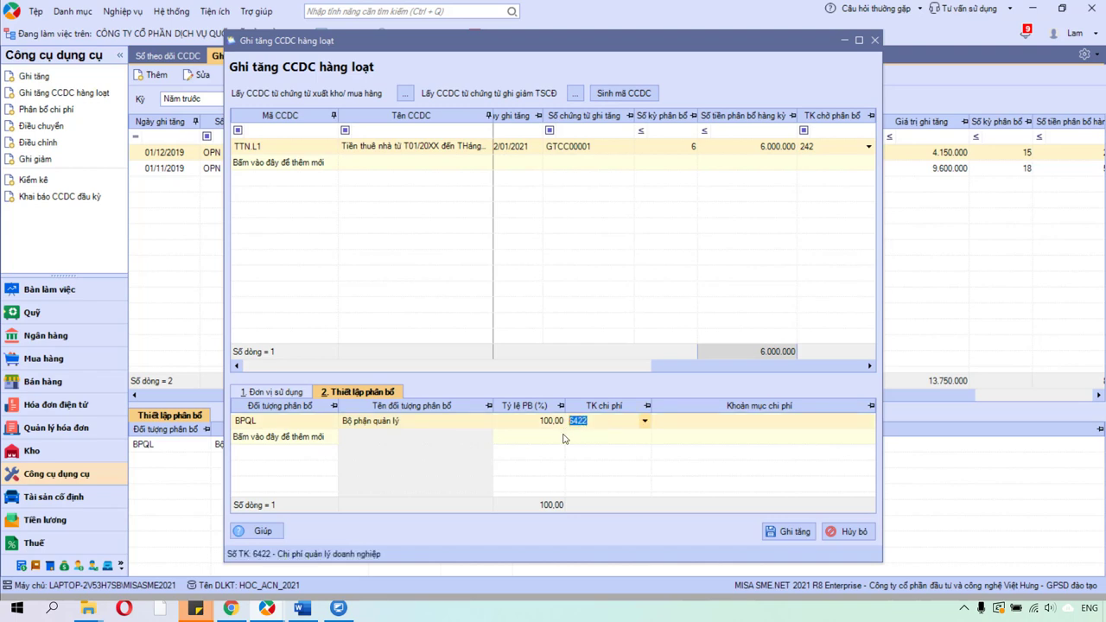
# Return to the using-unit tab and select BPQL's 6,00 quantity for editing.
pyautogui.click(267, 607)
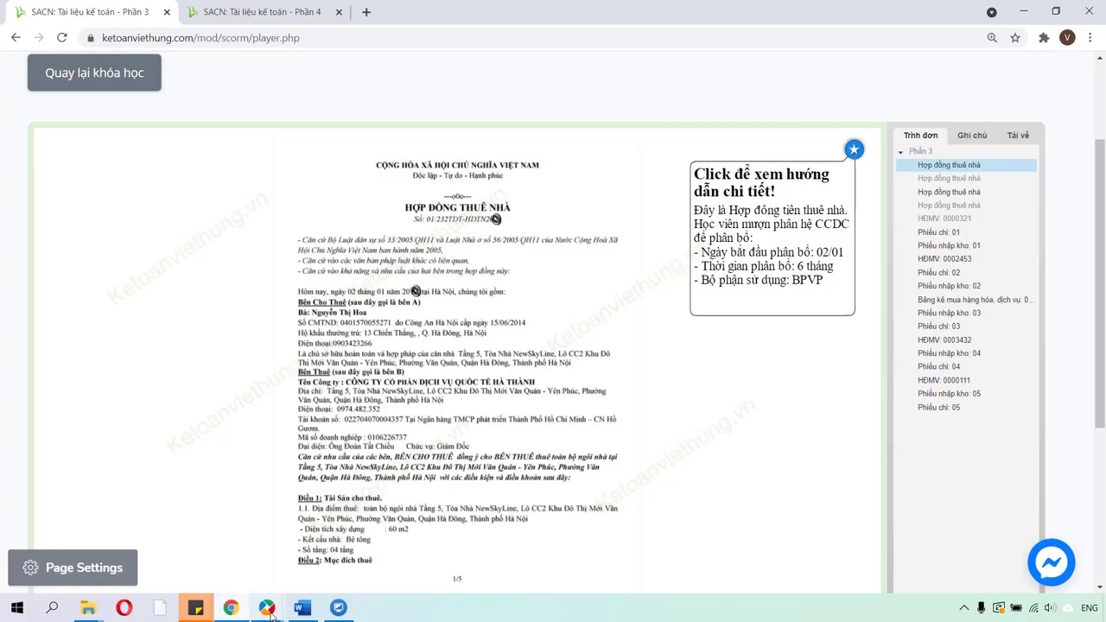
pyautogui.moveTo(267, 608)
pyautogui.click(268, 544)
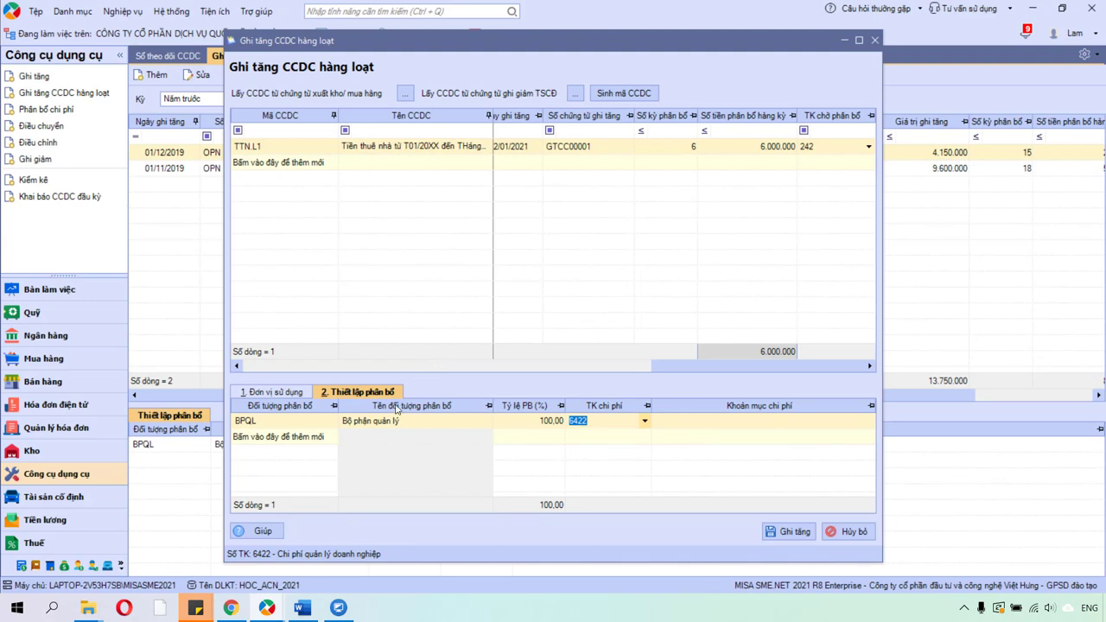
pyautogui.click(291, 394)
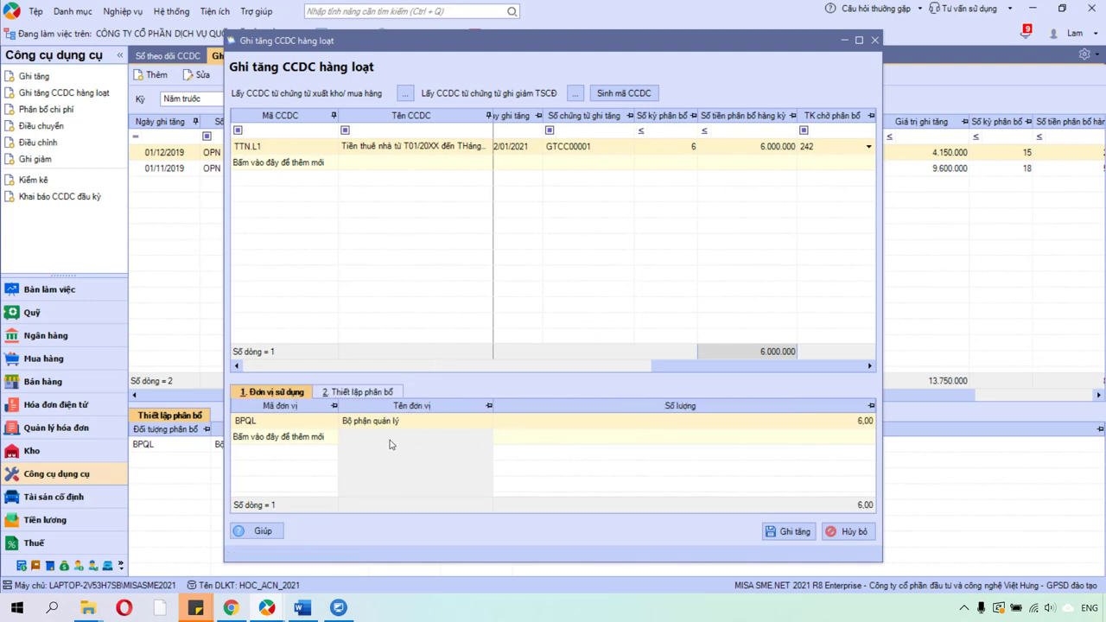
pyautogui.click(261, 421)
pyautogui.press('Tab')
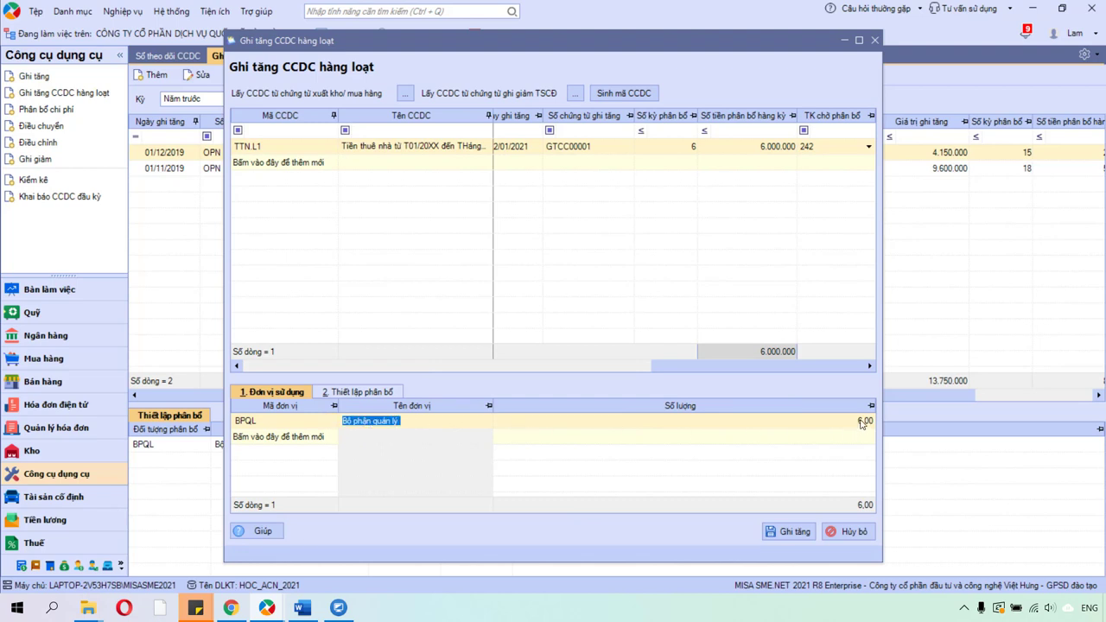
pyautogui.click(862, 424)
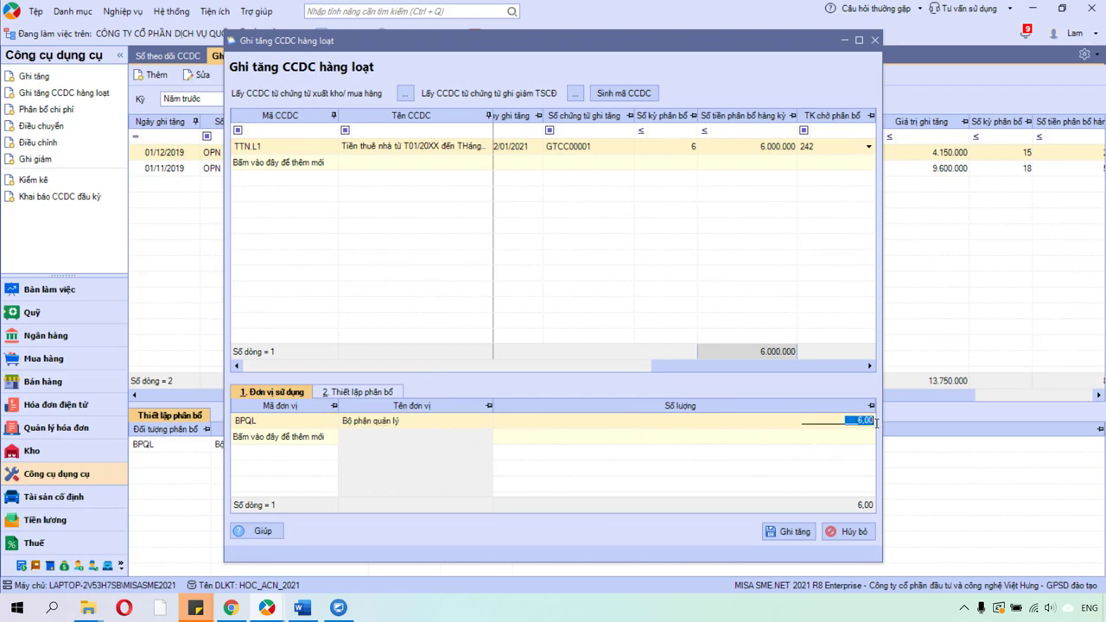
# Add a kitchen BPB row and split the quantity 3 to BPQL and 3 to BPB.
pyautogui.click(332, 437)
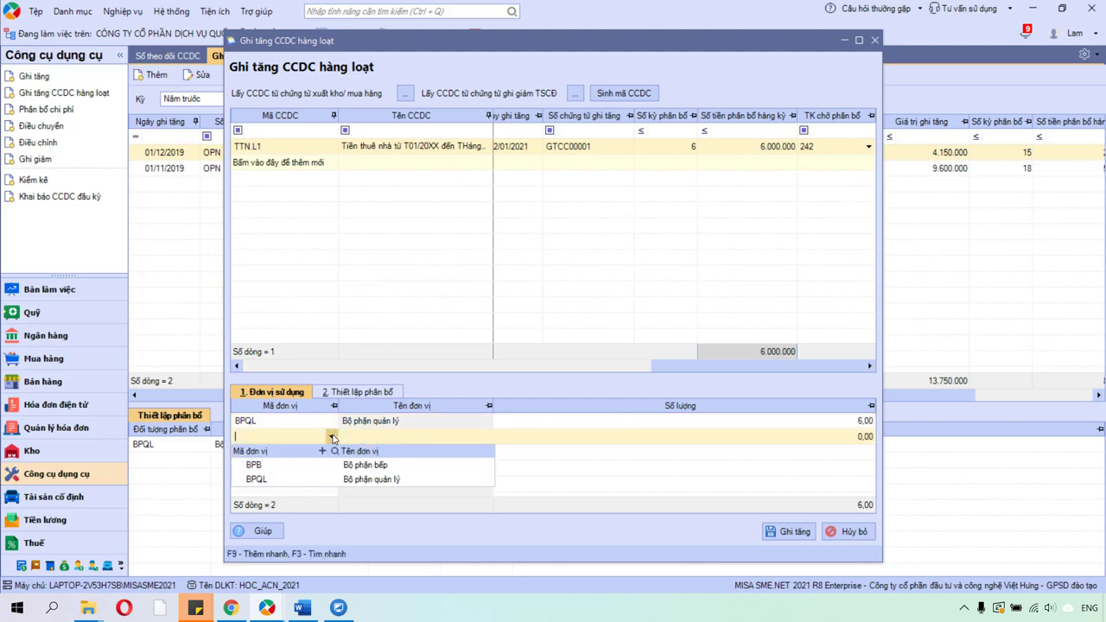
pyautogui.click(324, 466)
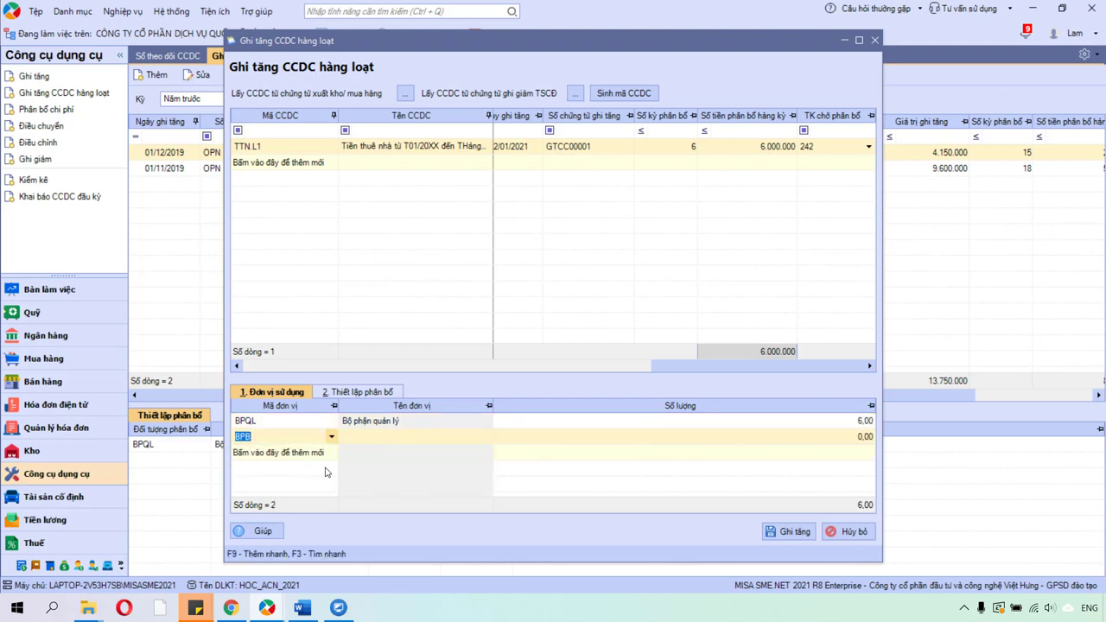
pyautogui.press('Tab')
pyautogui.click(847, 420)
pyautogui.write('3')
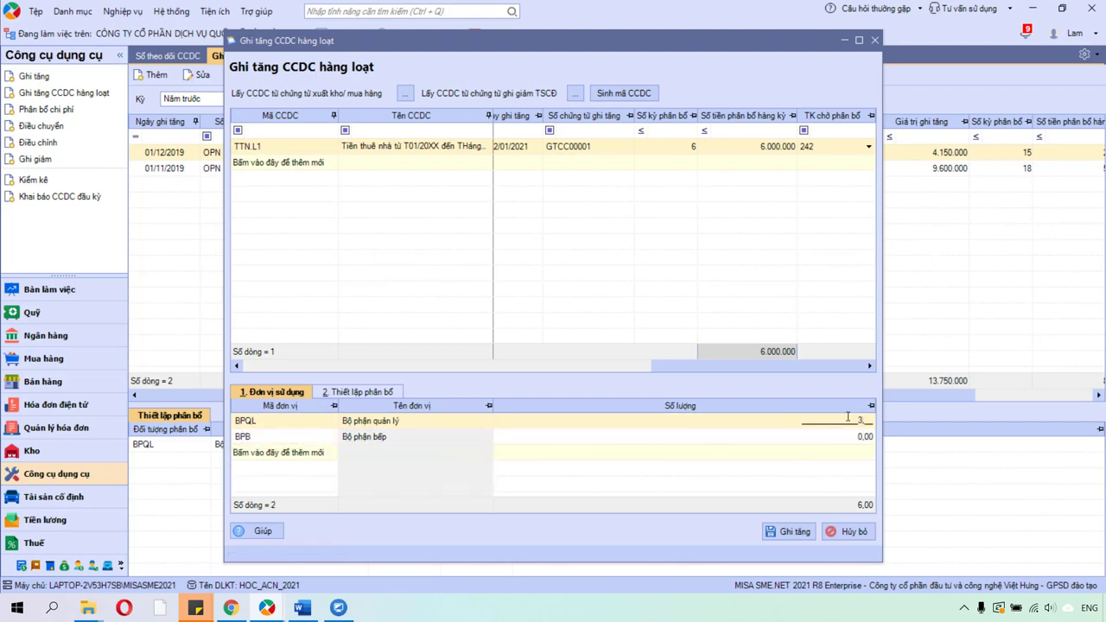
pyautogui.click(857, 438)
pyautogui.write('3')
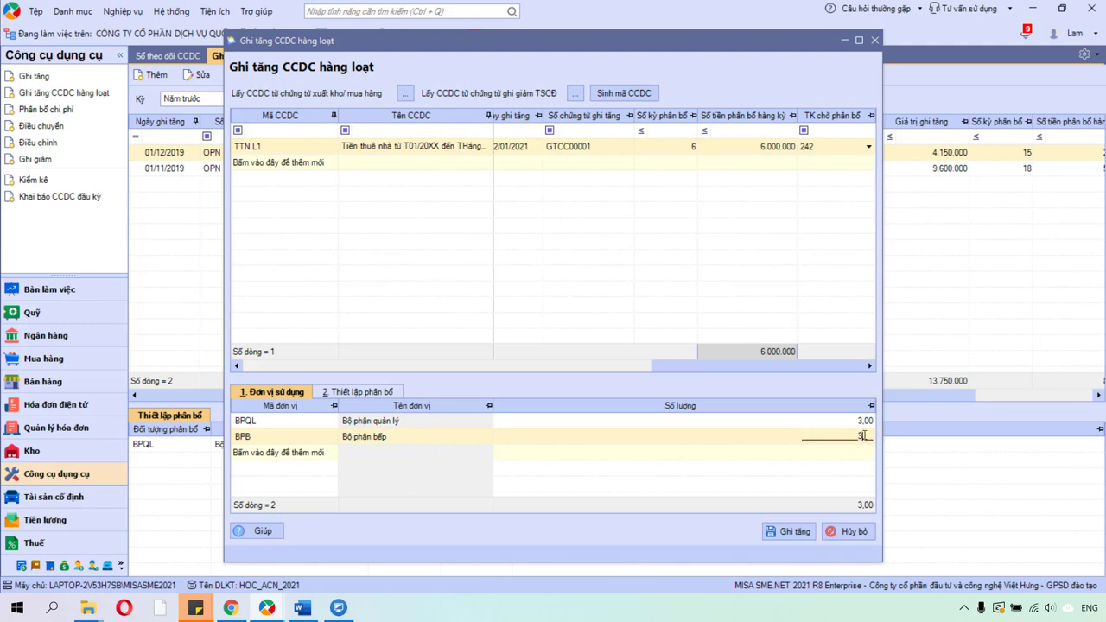
pyautogui.press('Up')
pyautogui.press('Down')
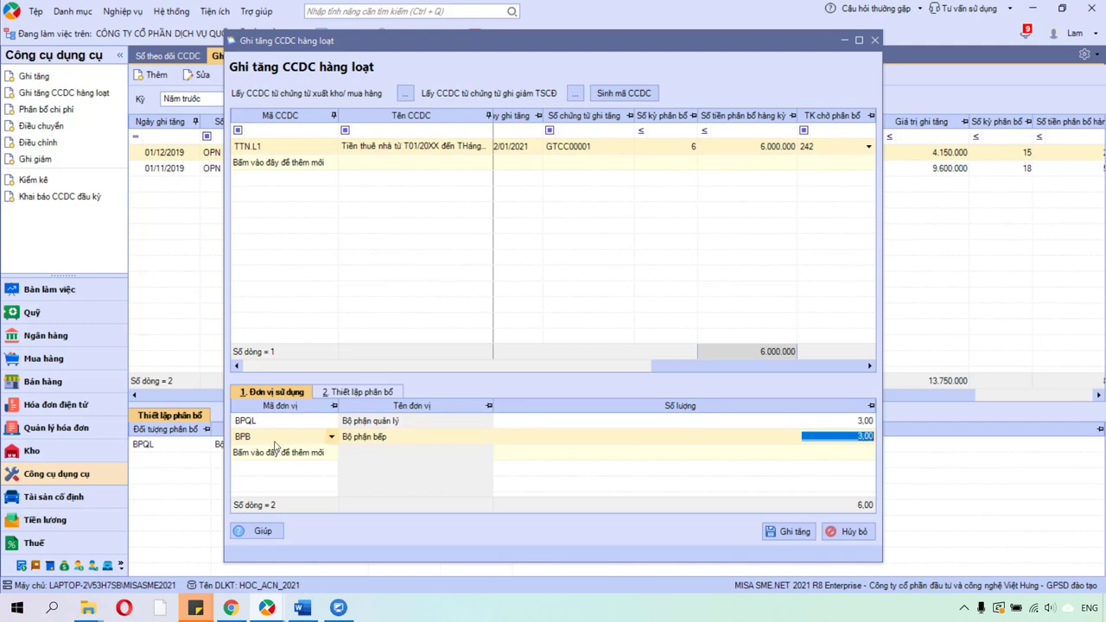
# Delete the BPB row with Xóa dòng and re-edit BPQL's quantity.
pyautogui.click(276, 438)
pyautogui.rightClick(275, 440)
pyautogui.click(314, 470)
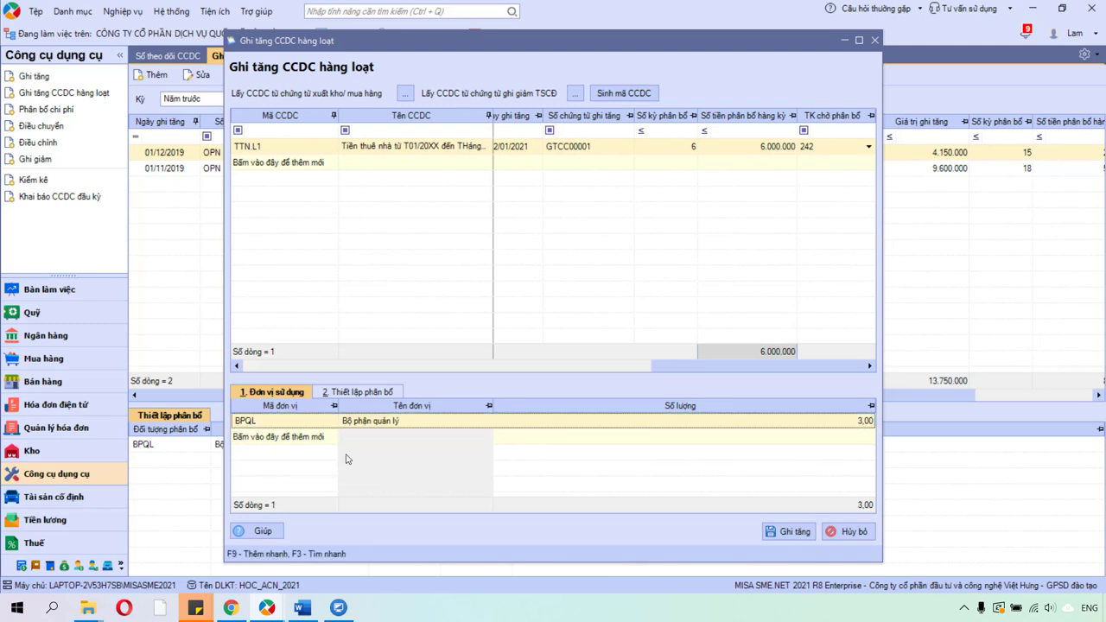
pyautogui.click(799, 421)
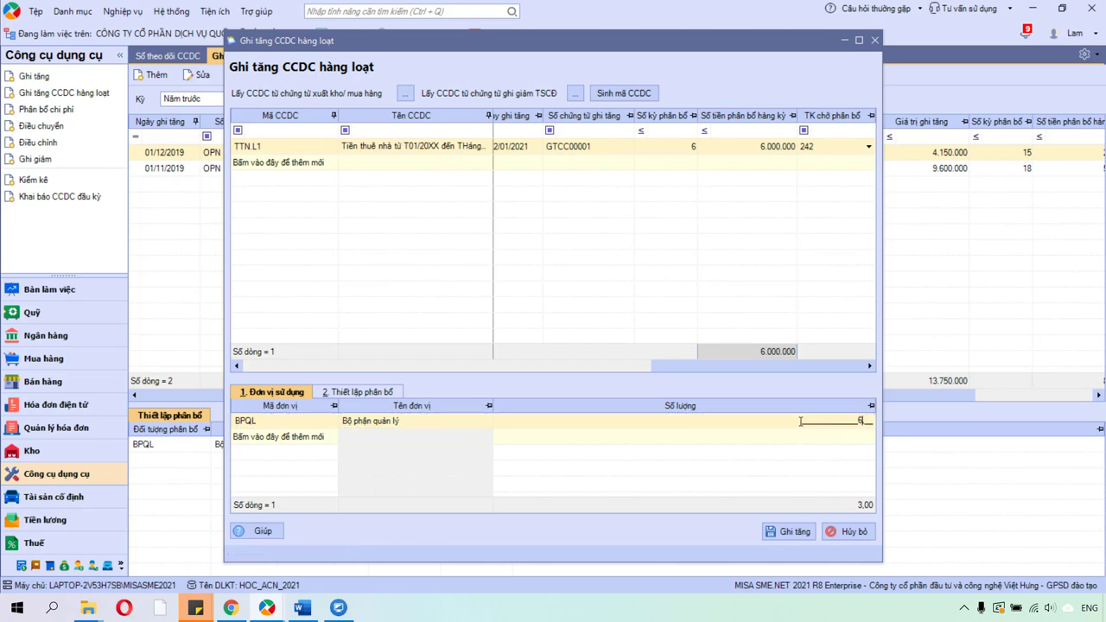
# On the allocation setup, give the BPQL row a 30% allocation share.
pyautogui.click(380, 393)
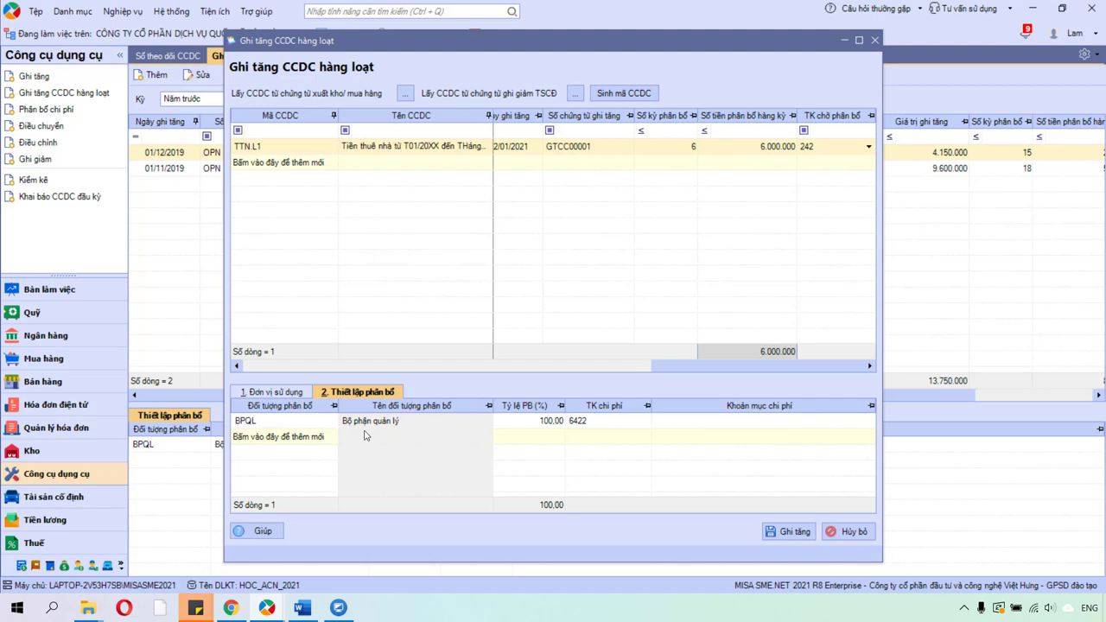
pyautogui.click(309, 421)
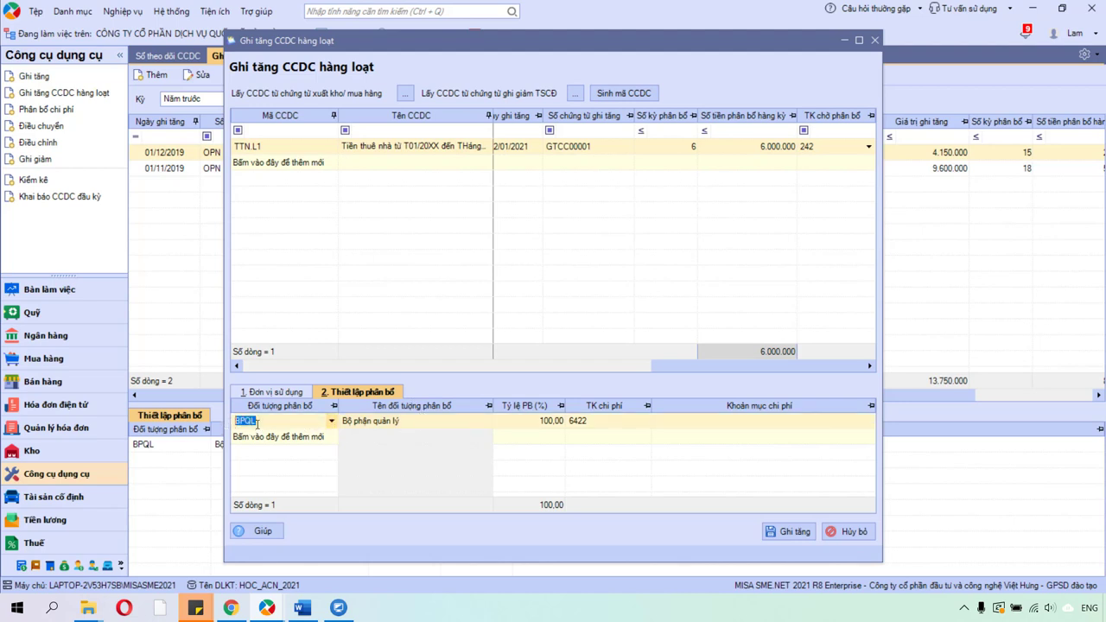
pyautogui.click(557, 422)
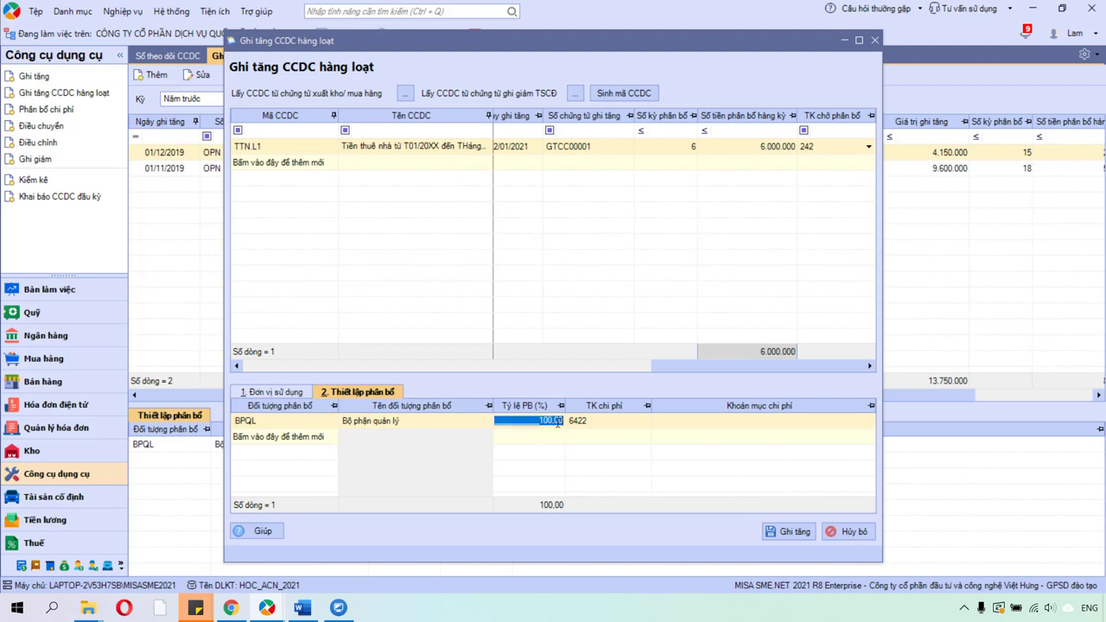
pyautogui.write('30')
pyautogui.press('Tab')
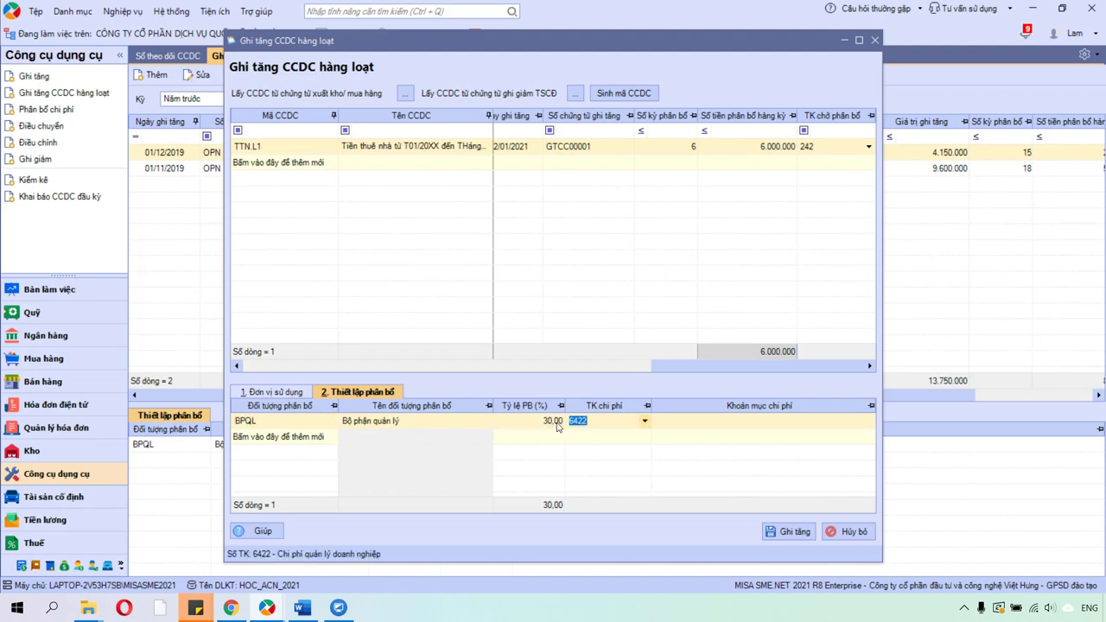
# Add a kitchen department BPB allocation row with a 70% share.
pyautogui.click(331, 438)
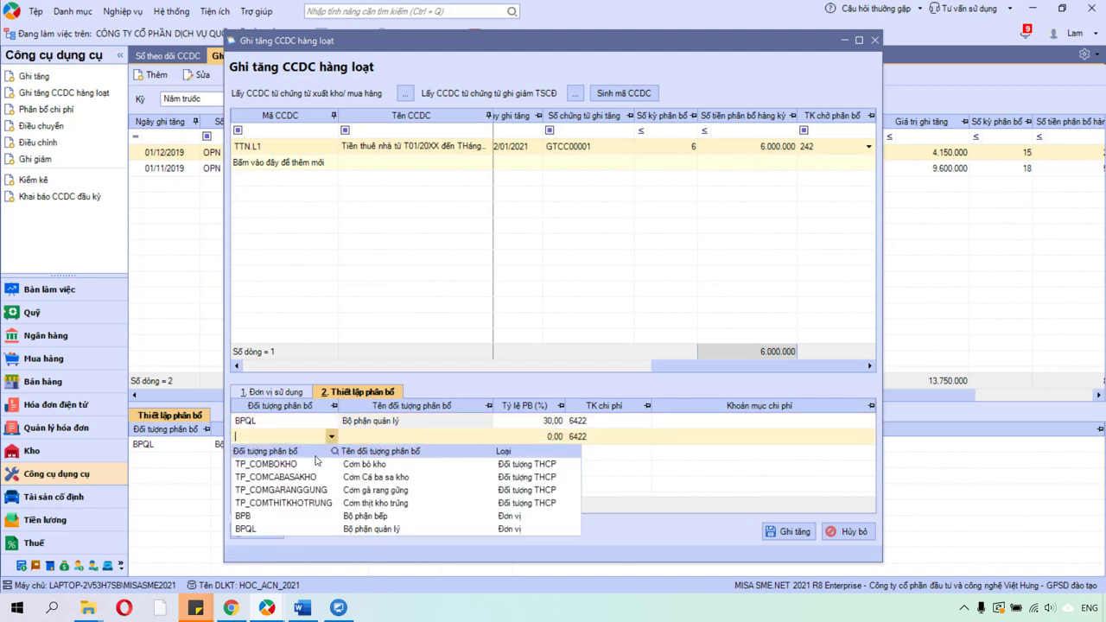
pyautogui.click(286, 516)
pyautogui.click(412, 438)
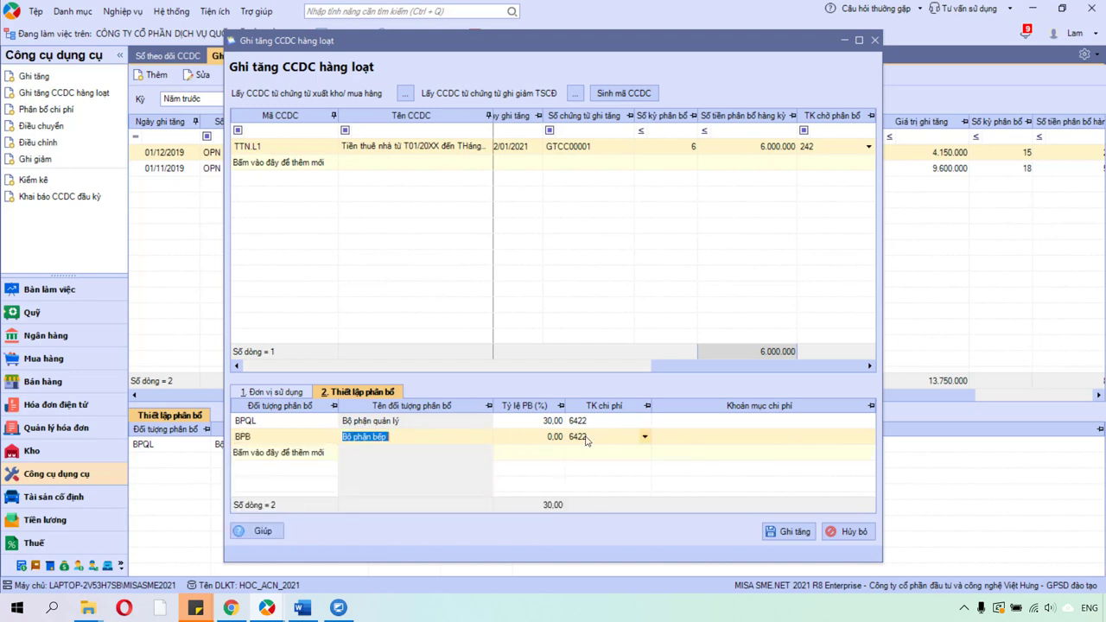
pyautogui.click(543, 438)
pyautogui.write('70')
pyautogui.press('Tab')
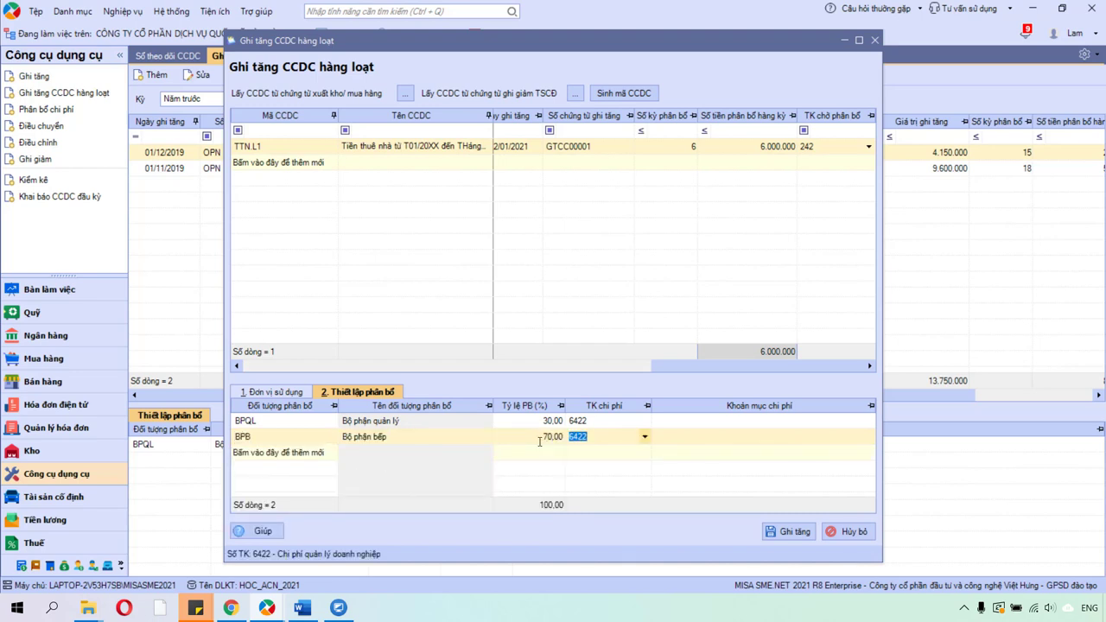
pyautogui.click(541, 439)
pyautogui.click(569, 436)
# Set the kitchen BPB row's expense account to 154 and cost item to SXC.DCSX.
pyautogui.write('154')
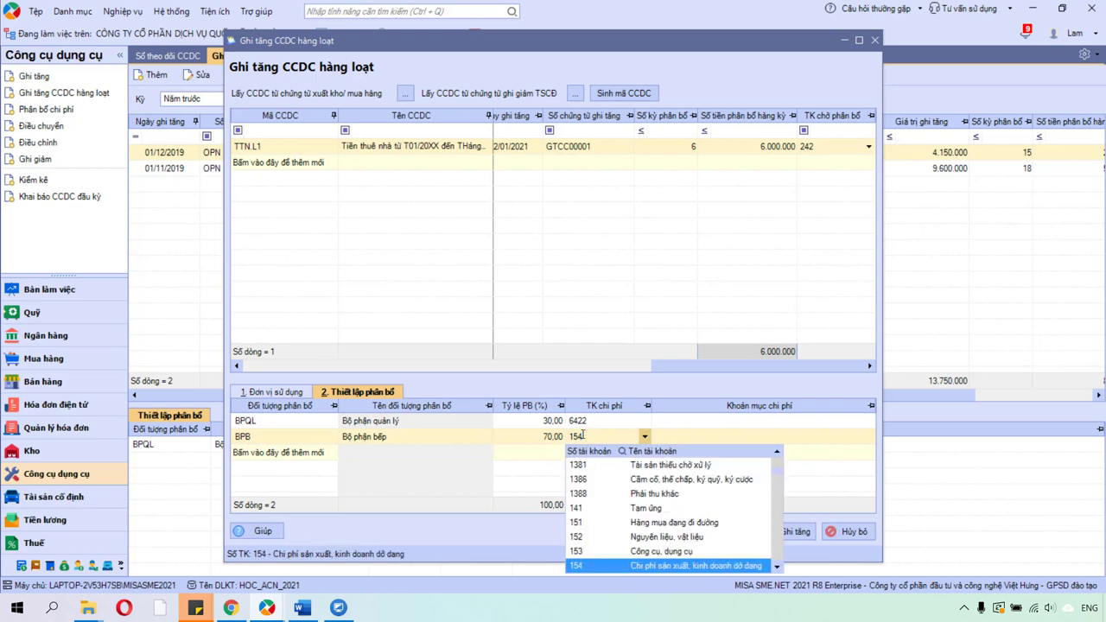
pyautogui.press('Tab')
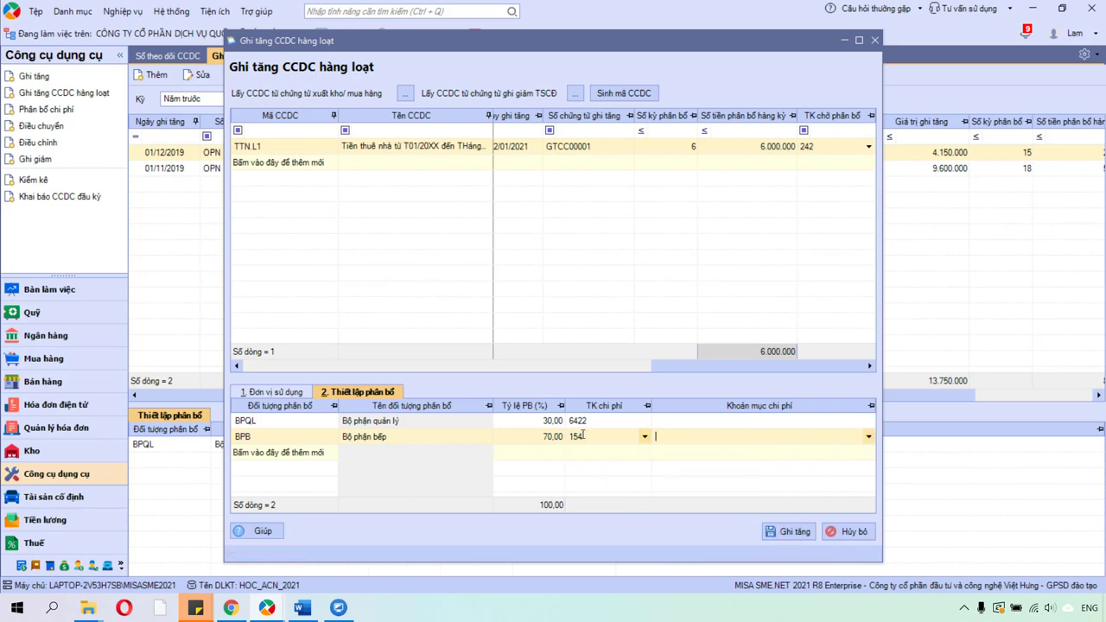
pyautogui.write('SXC.')
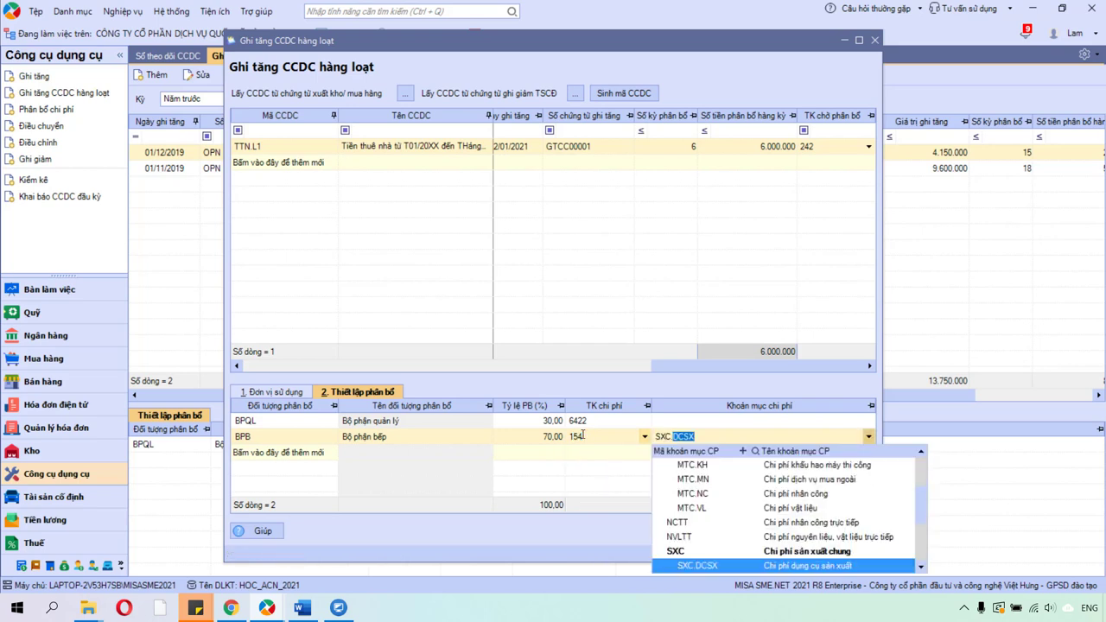
pyautogui.write('DCS')
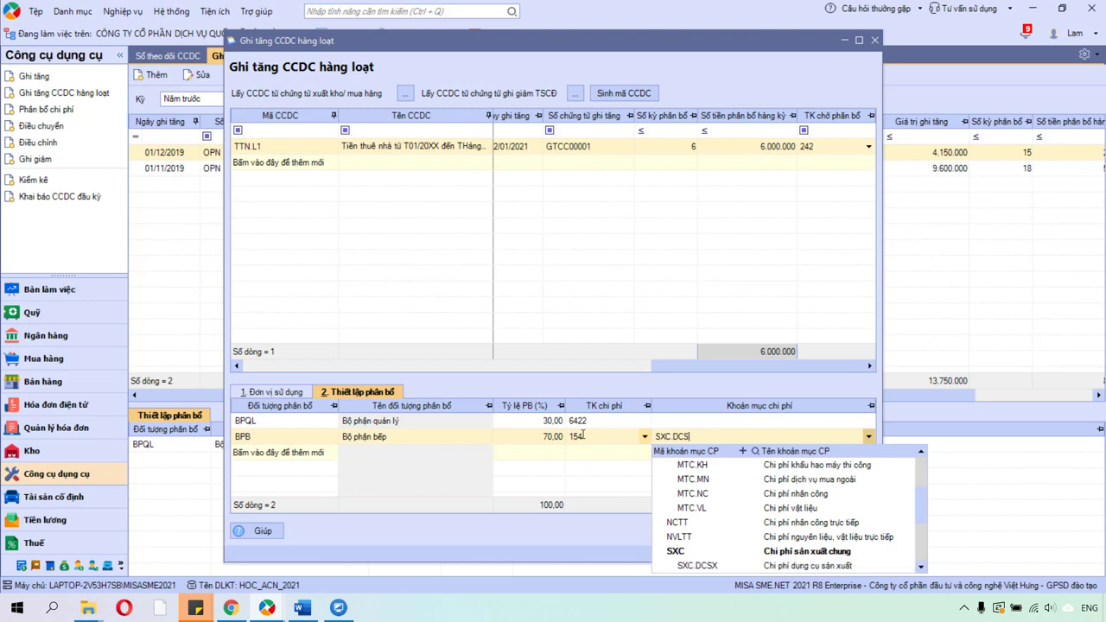
pyautogui.write('X')
pyautogui.press('Return')
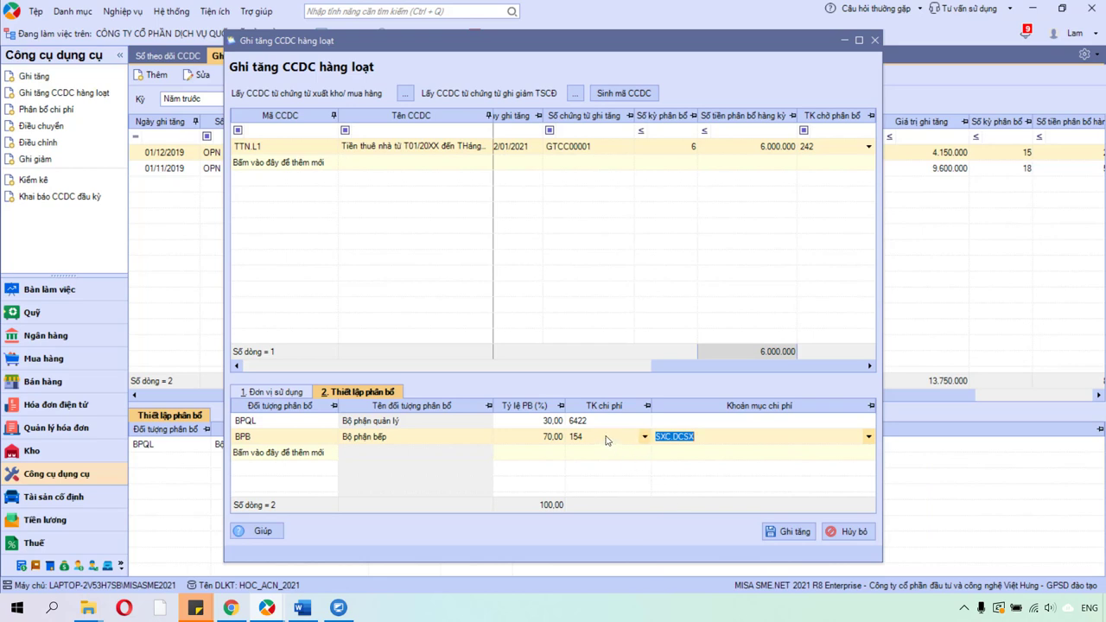
# Review the kitchen row's account 154, cost item SXC.DCSX and 70% share.
pyautogui.click(608, 439)
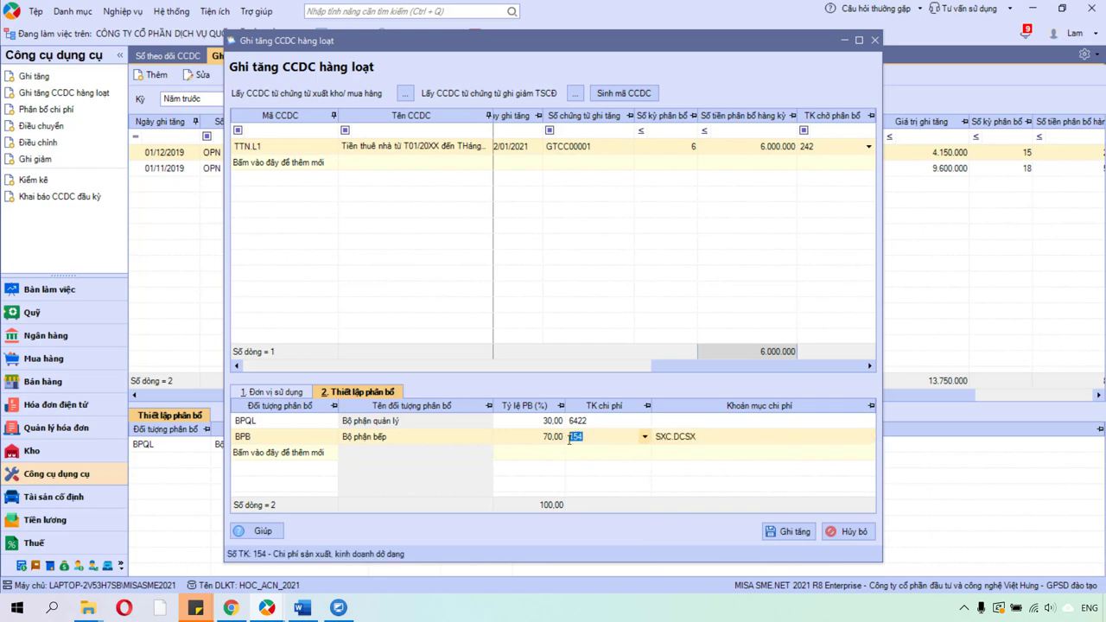
pyautogui.click(710, 439)
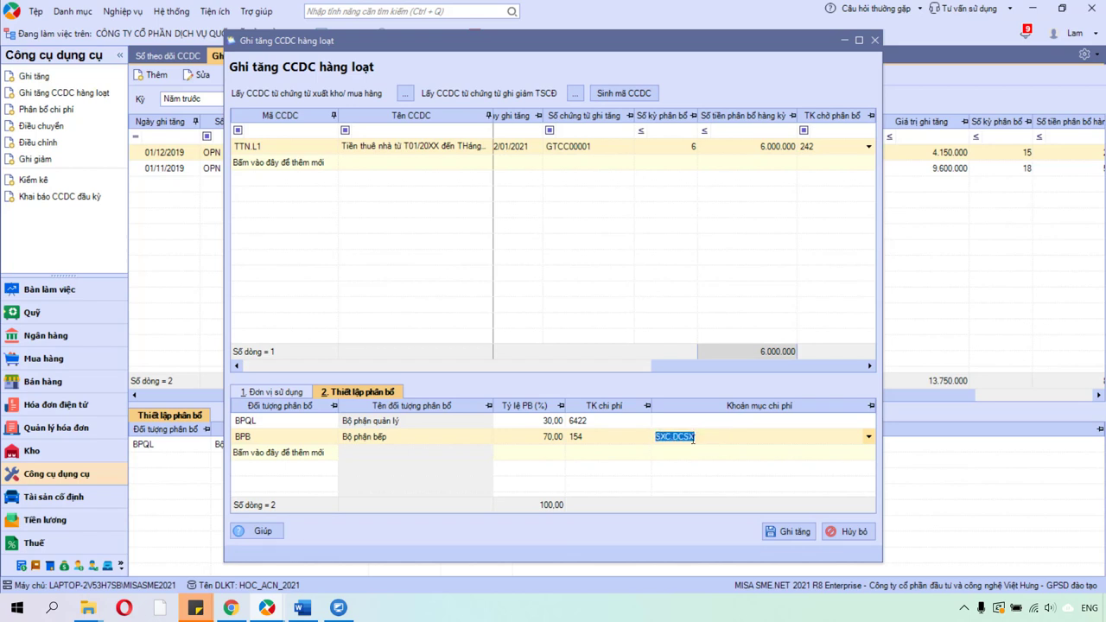
pyautogui.click(700, 439)
pyautogui.moveTo(698, 439); pyautogui.dragTo(650, 441)
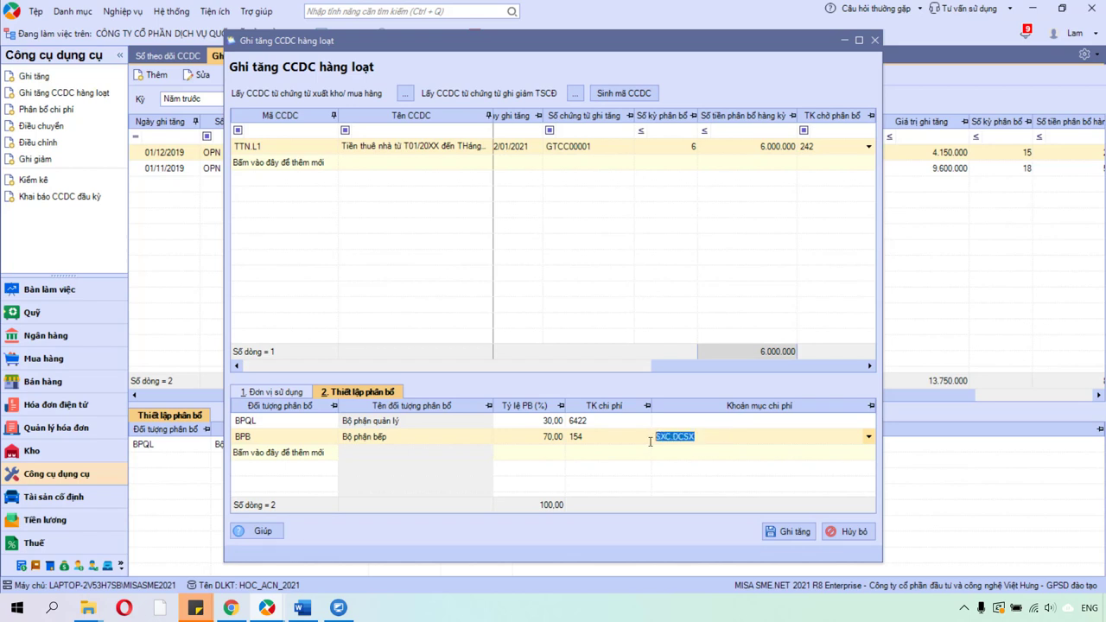
pyautogui.click(594, 436)
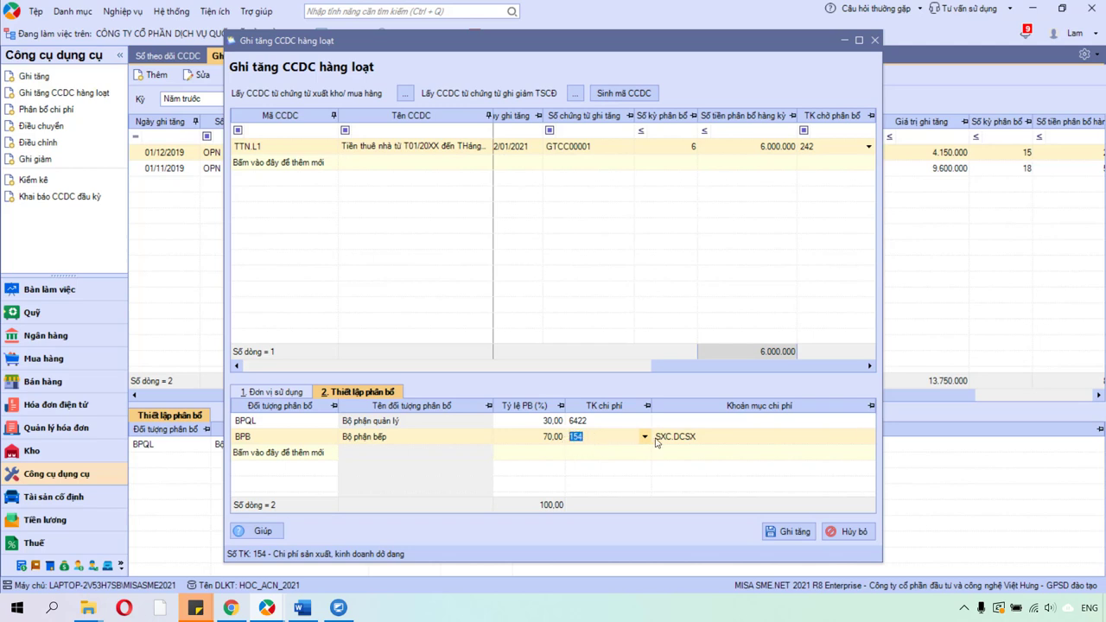
pyautogui.click(686, 438)
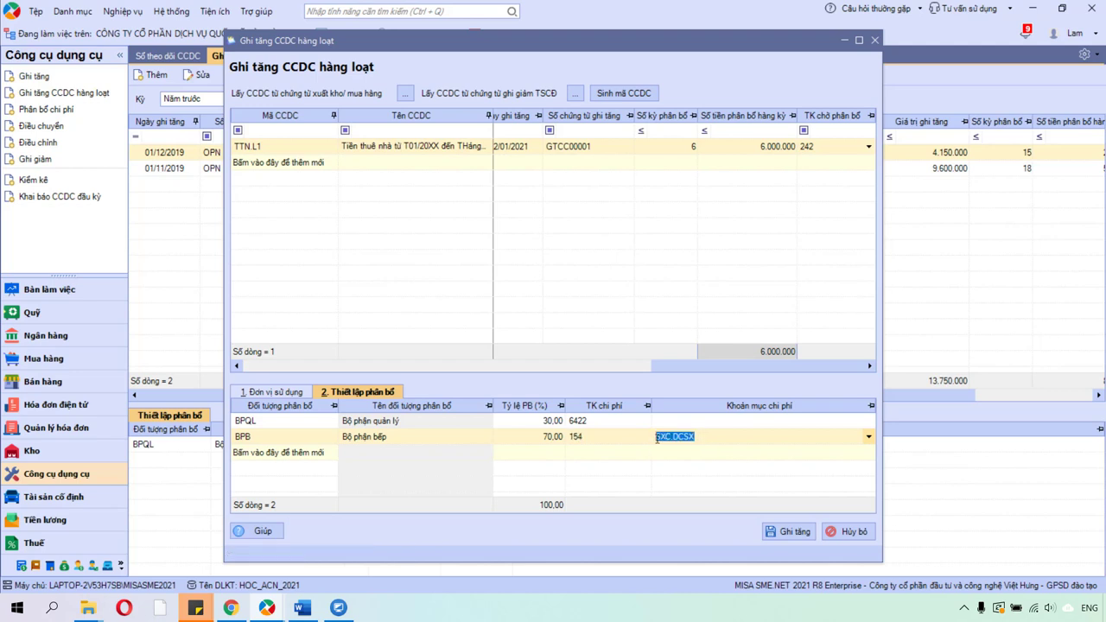
pyautogui.click(546, 437)
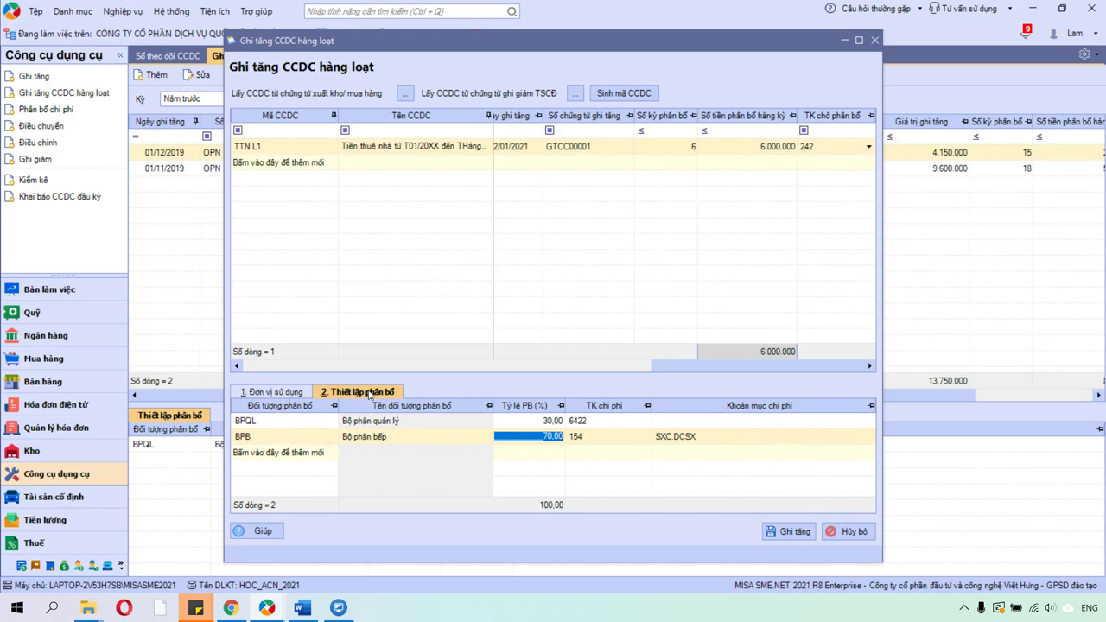
# Cross-check the using departments BPQL and kitchen BPB against the allocation rows.
pyautogui.click(276, 392)
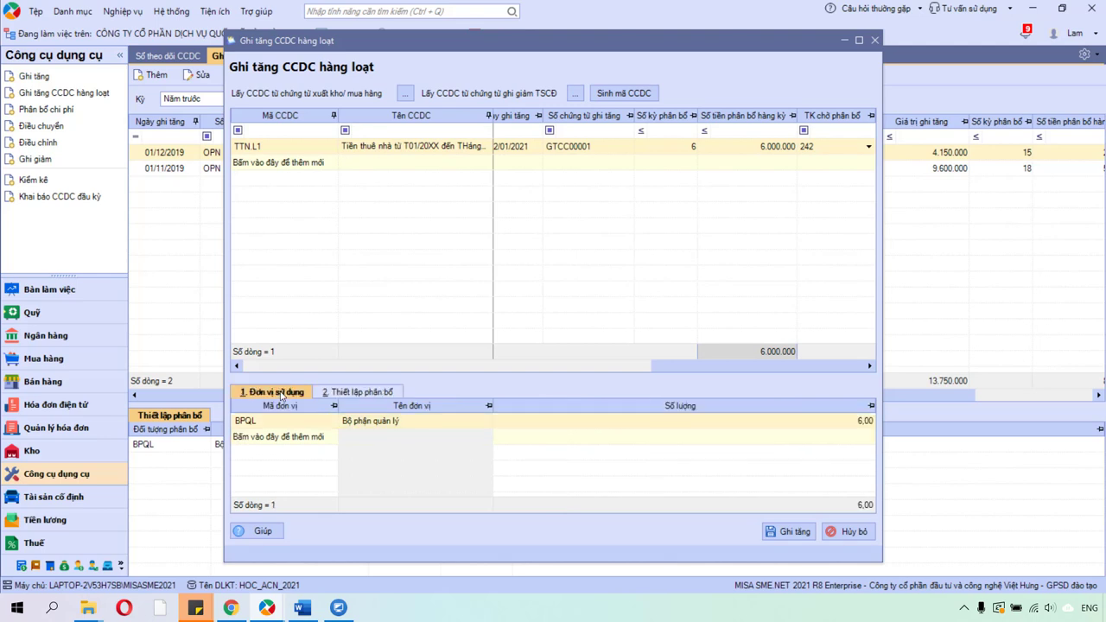
pyautogui.click(352, 394)
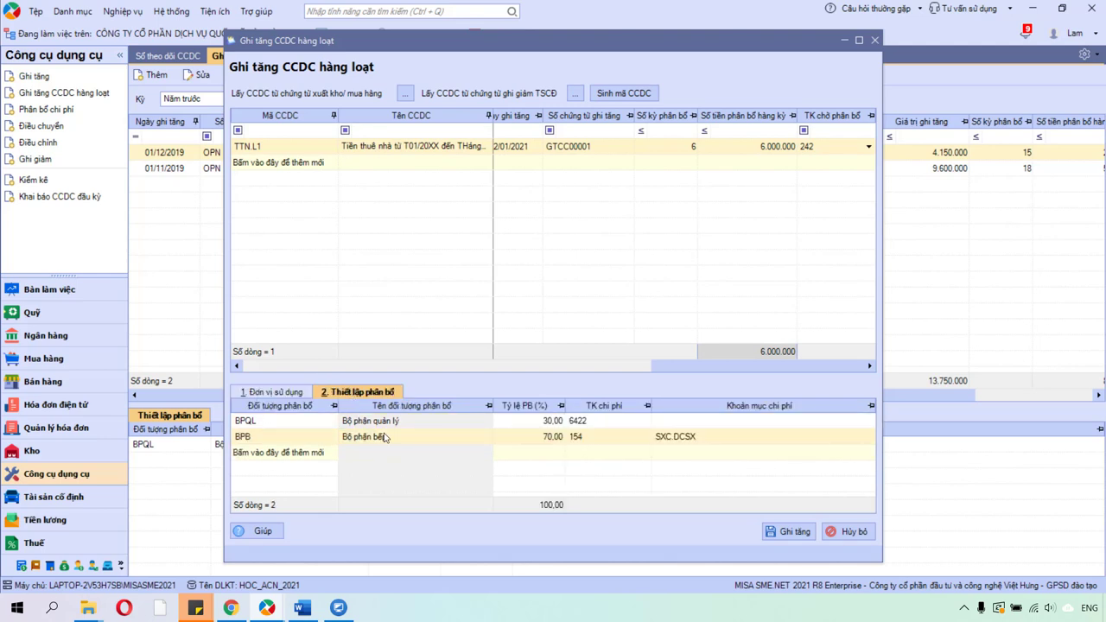
pyautogui.click(386, 437)
pyautogui.click(285, 393)
pyautogui.click(310, 421)
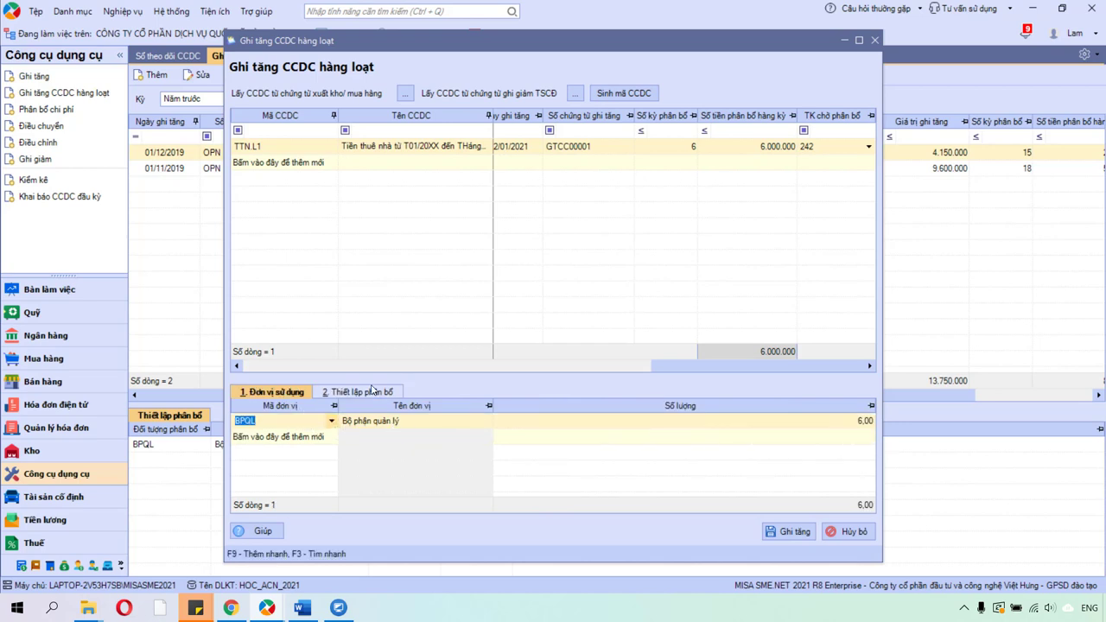
pyautogui.click(375, 391)
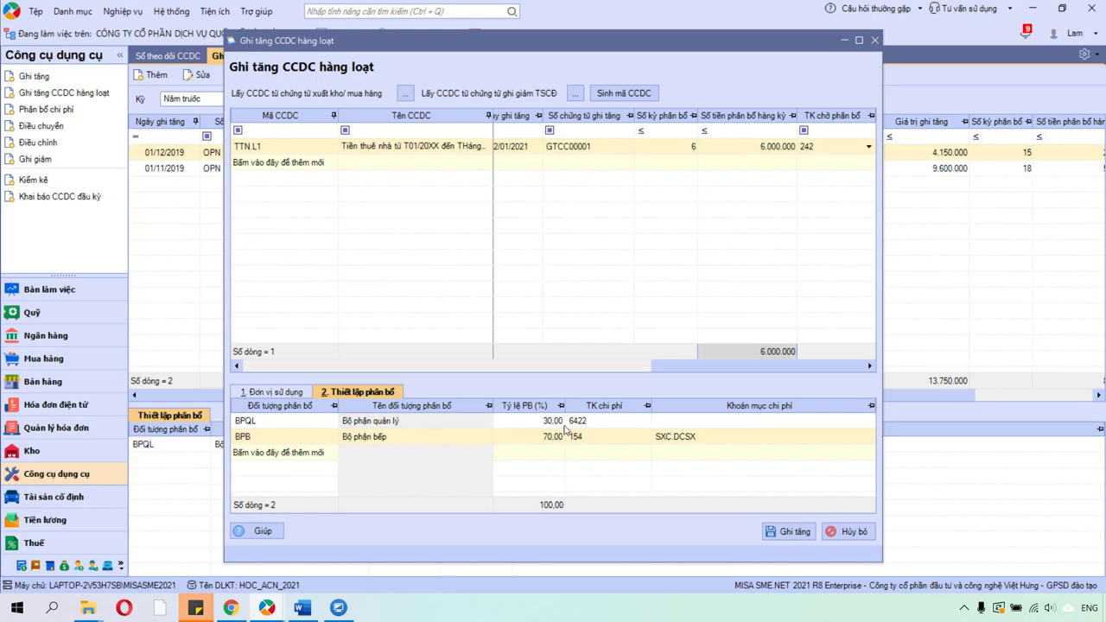
# Verify the 30% BPQL and 70% kitchen shares and the kitchen's account 154.
pyautogui.click(567, 437)
pyautogui.click(553, 439)
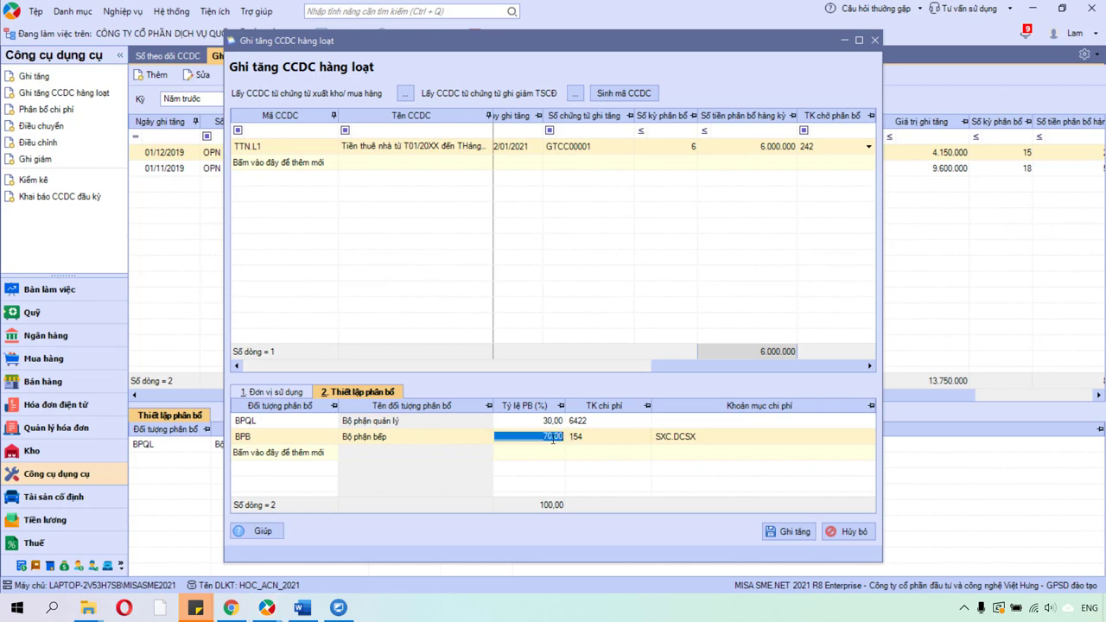
pyautogui.press('Tab')
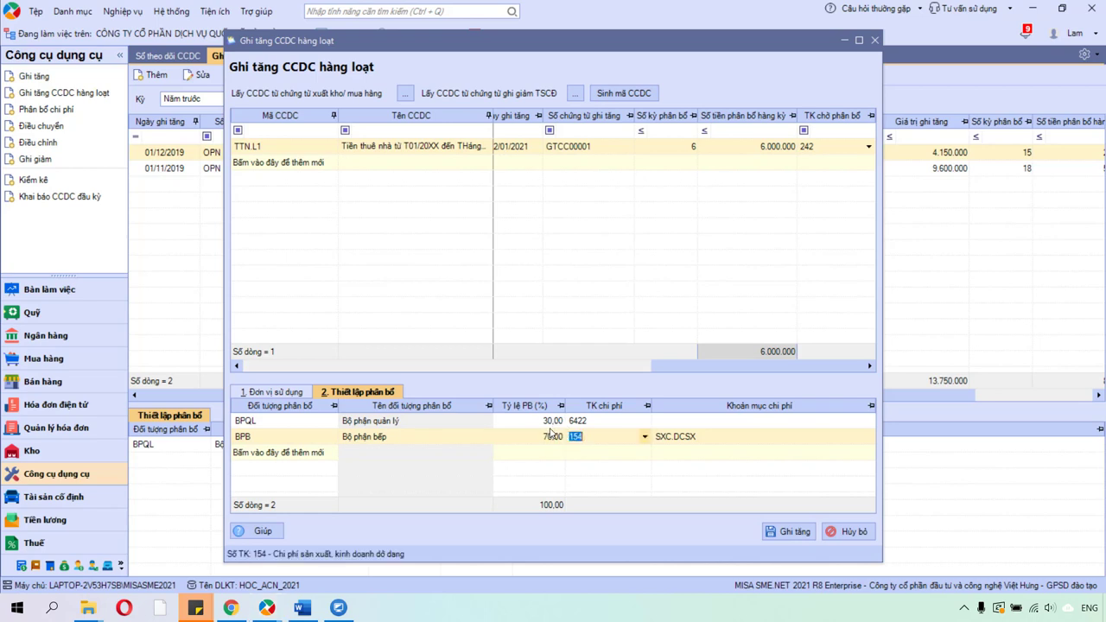
pyautogui.click(550, 425)
pyautogui.click(546, 439)
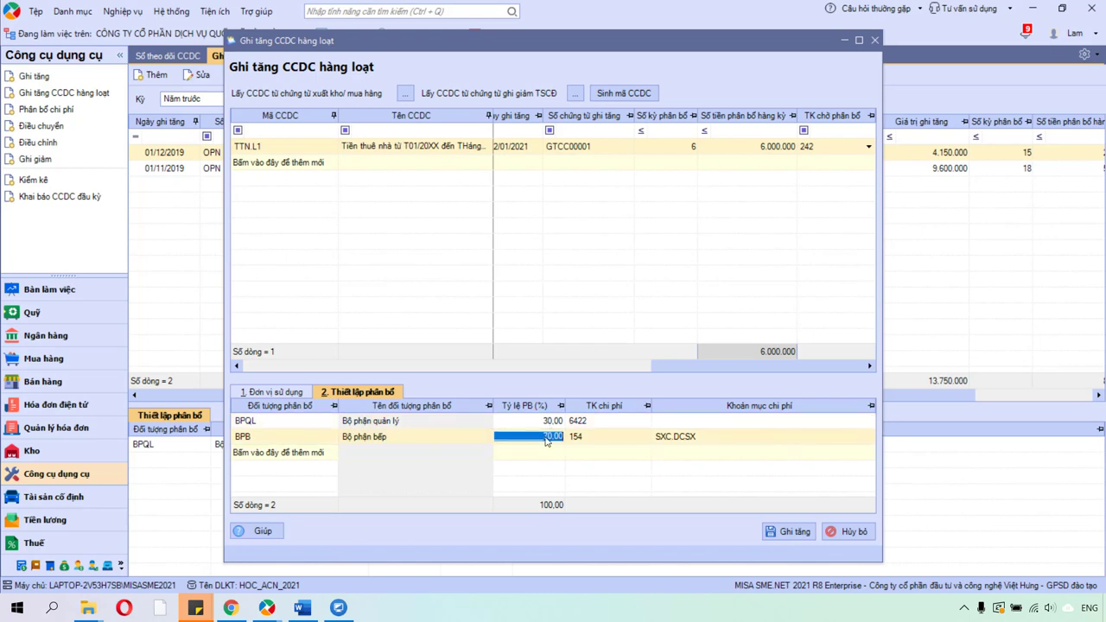
pyautogui.click(547, 423)
pyautogui.click(545, 445)
pyautogui.click(555, 425)
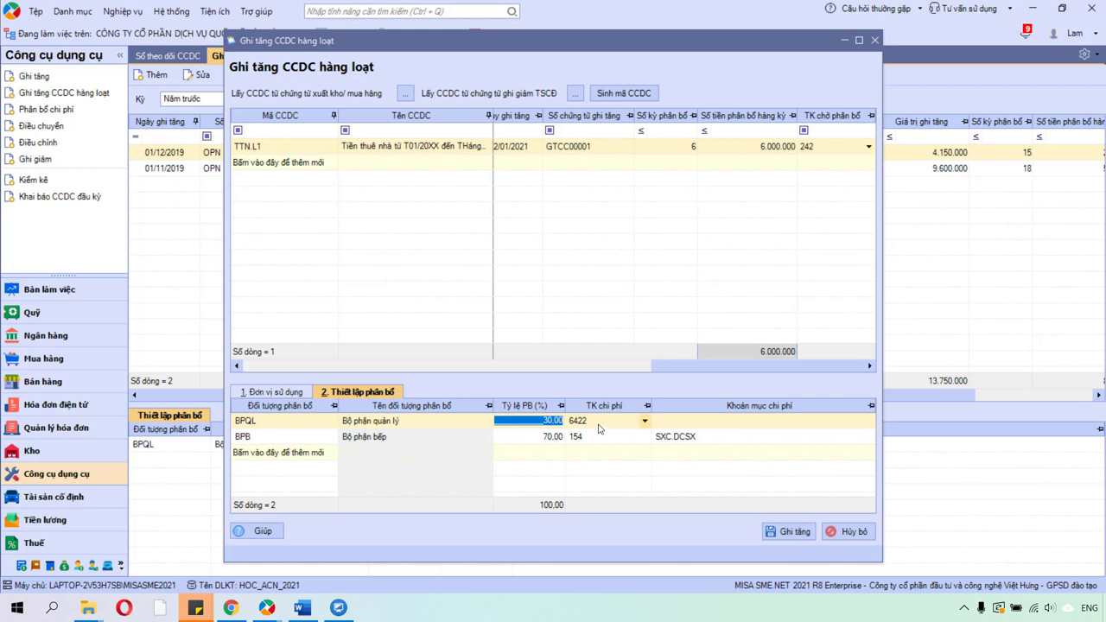
pyautogui.press('Tab')
pyautogui.click(557, 439)
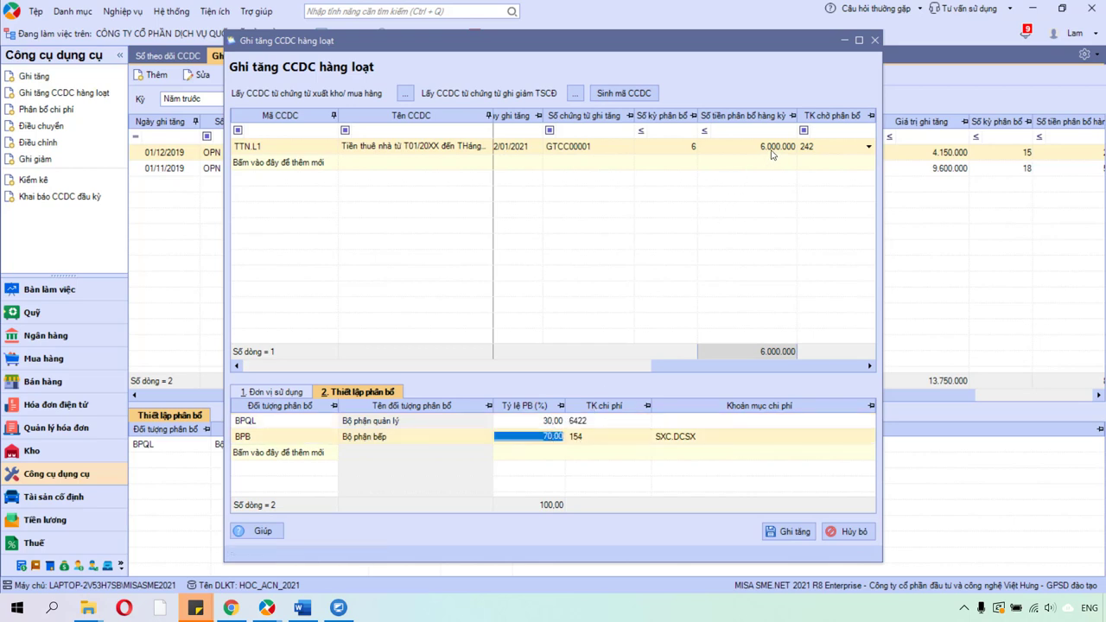
# Confirm the 6.000.000 per-period amount, save voucher GTCC00001, and return to the contract in Chrome.
pyautogui.click(771, 149)
pyautogui.click(686, 439)
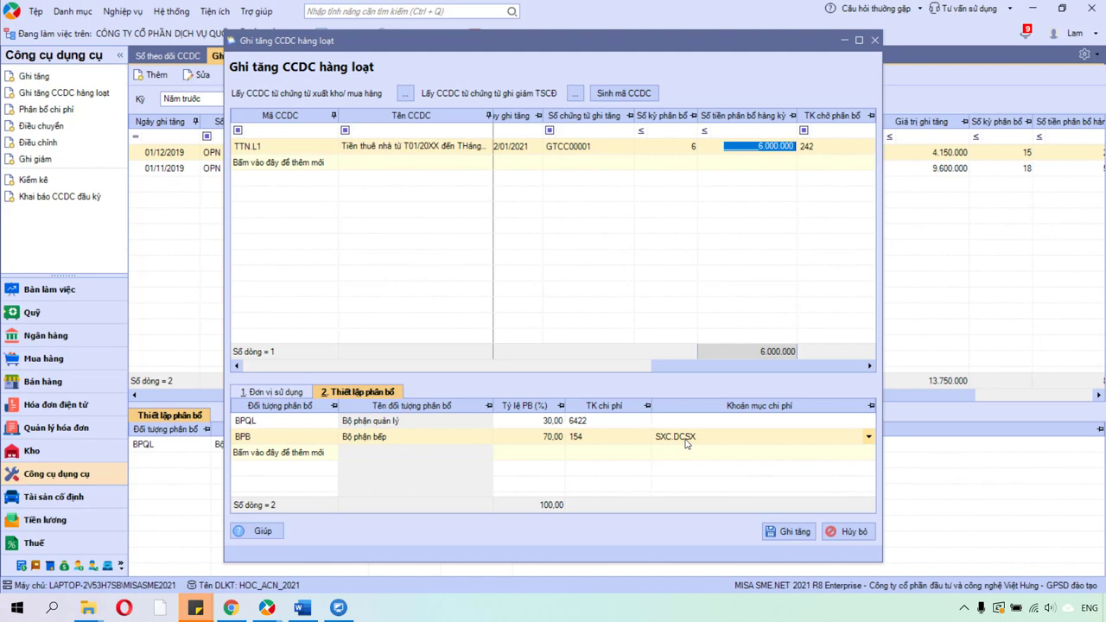
pyautogui.click(780, 535)
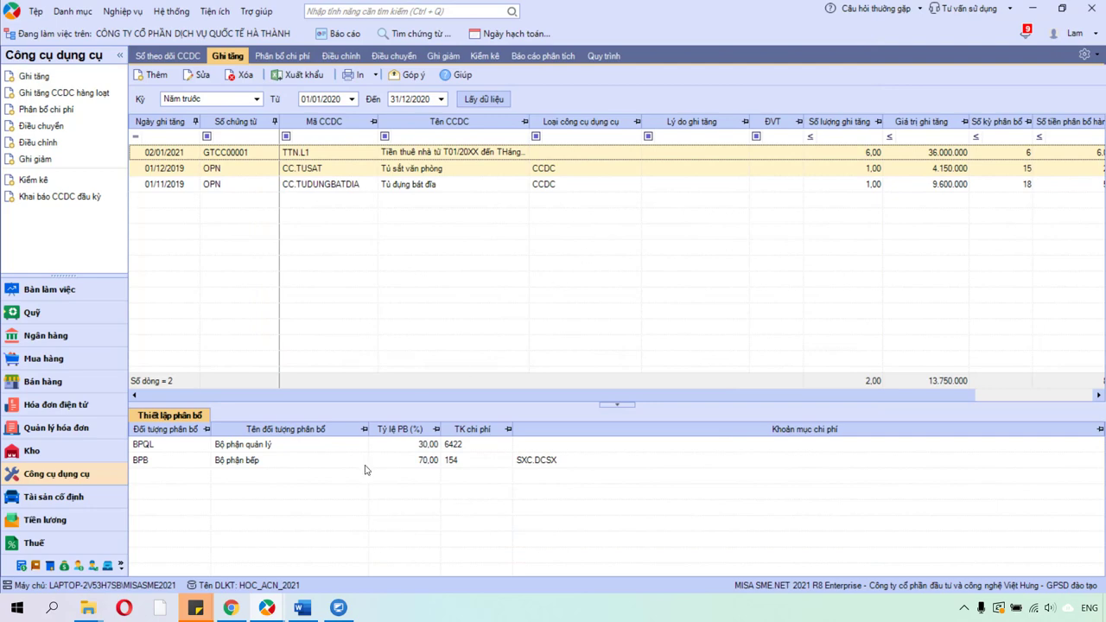
pyautogui.click(232, 610)
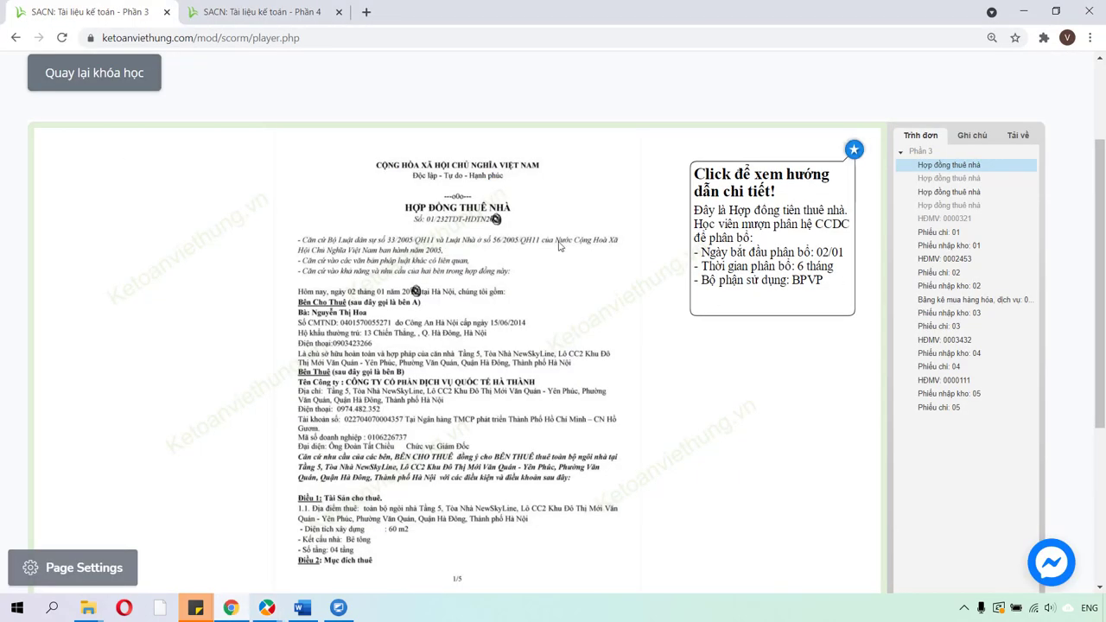